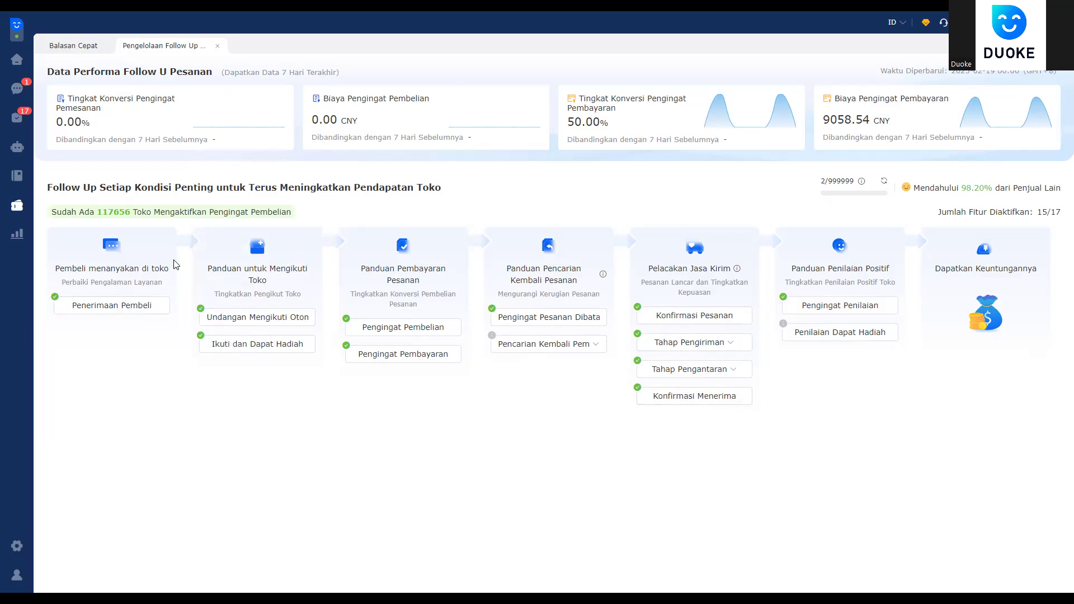
mouse_move(111, 304)
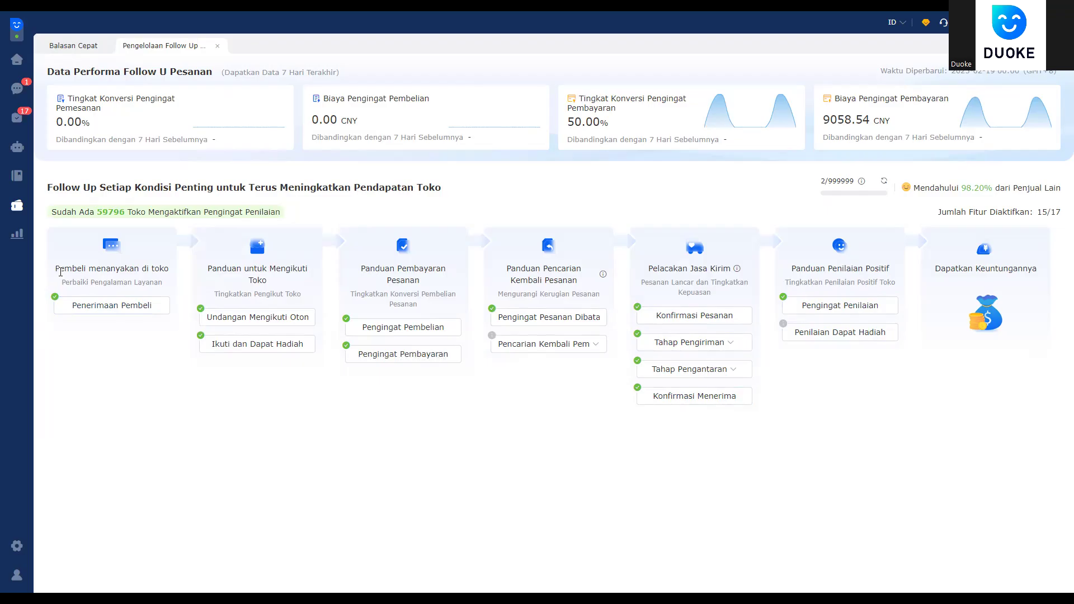
left_click_drag(60, 268, 168, 269)
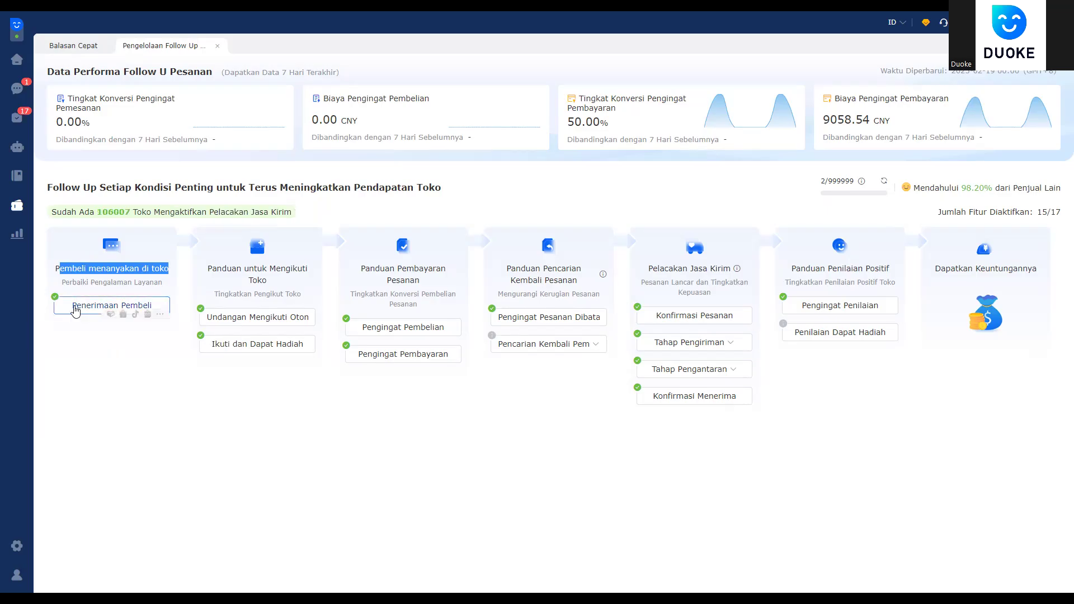
Step: Open the Penerimaan Pembeli welcome-message list and look over the first shops' messages
left_click(149, 270)
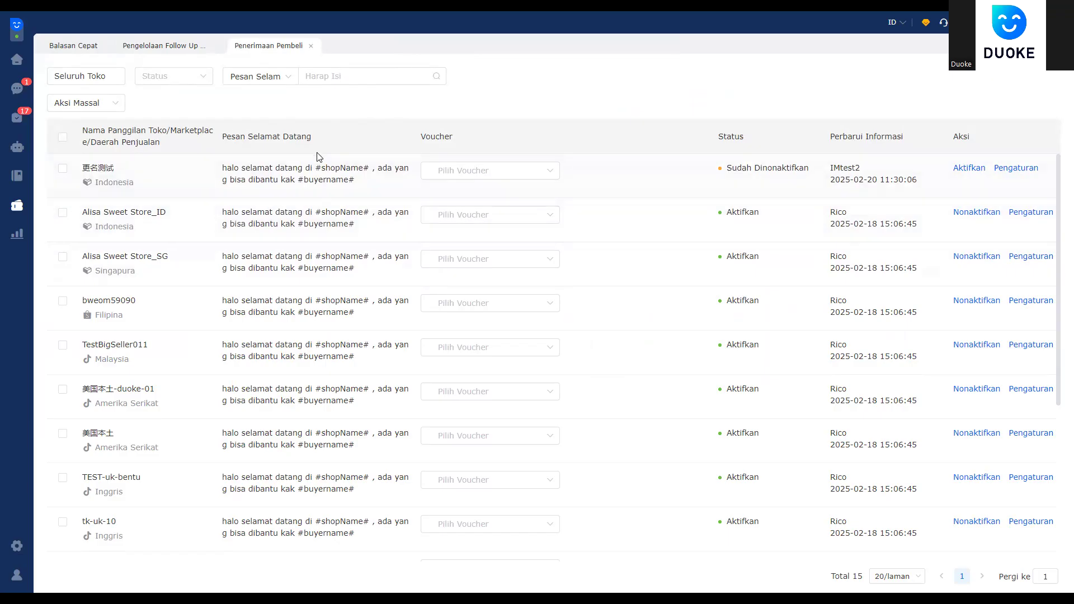
left_click_drag(221, 171, 377, 194)
left_click(193, 185)
left_click(379, 194)
Step: Select all 15 shops and open bulk Pengaturan from the Aksi Massal menu
left_click(62, 137)
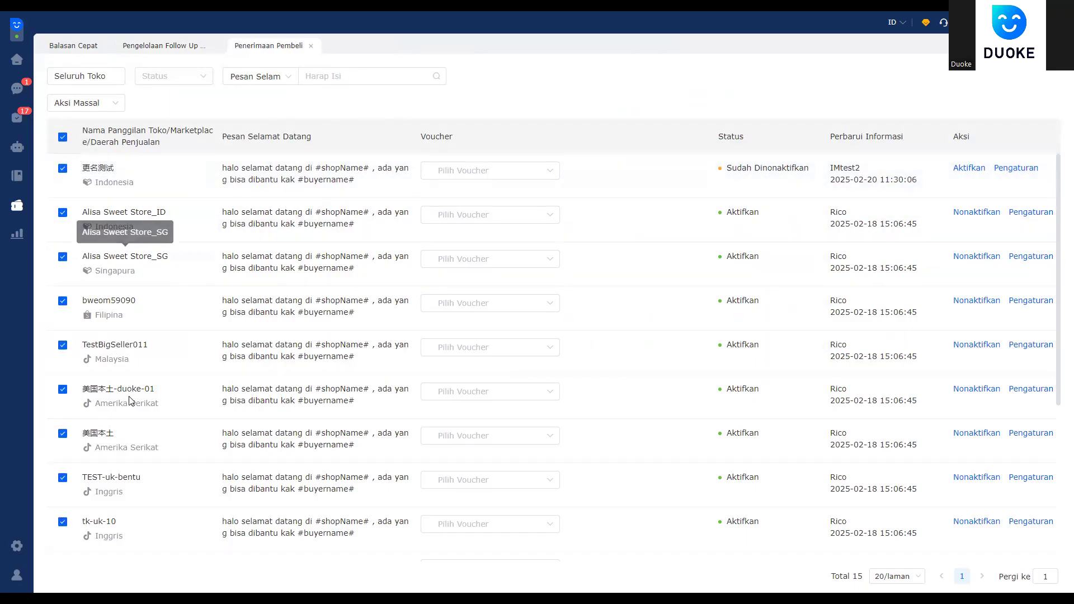
scroll(129, 218, "down", 4)
scroll(142, 391, "down", 1)
scroll(128, 425, "up", 6)
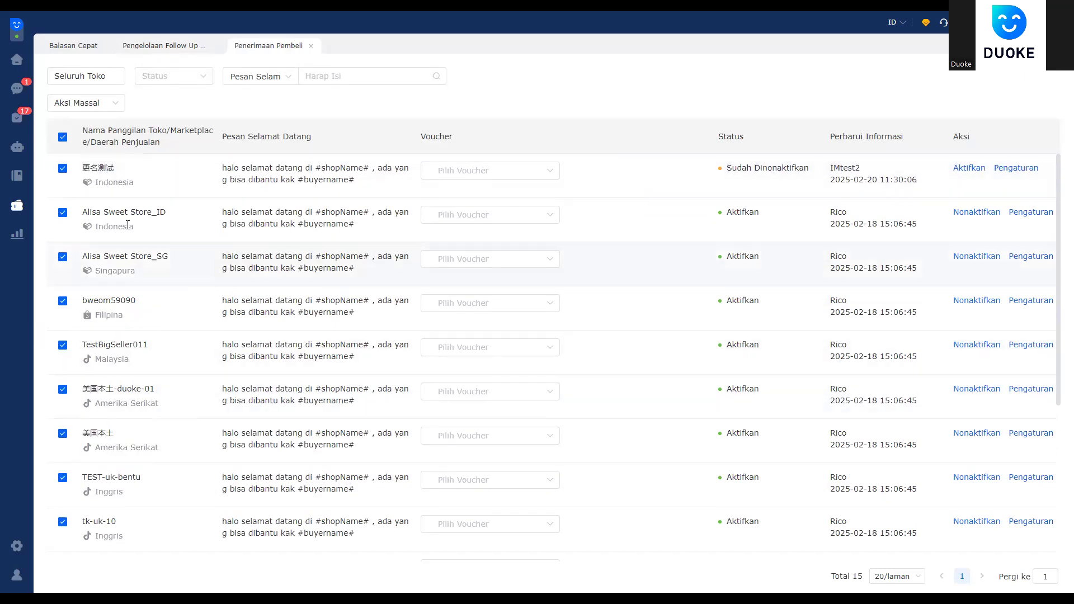
left_click(92, 110)
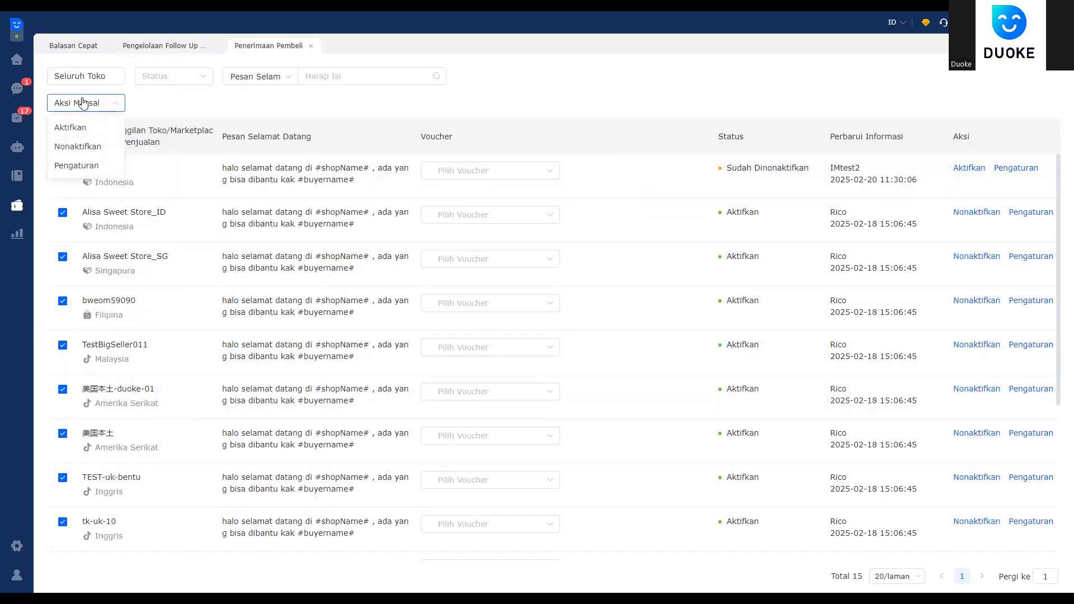
left_click(108, 168)
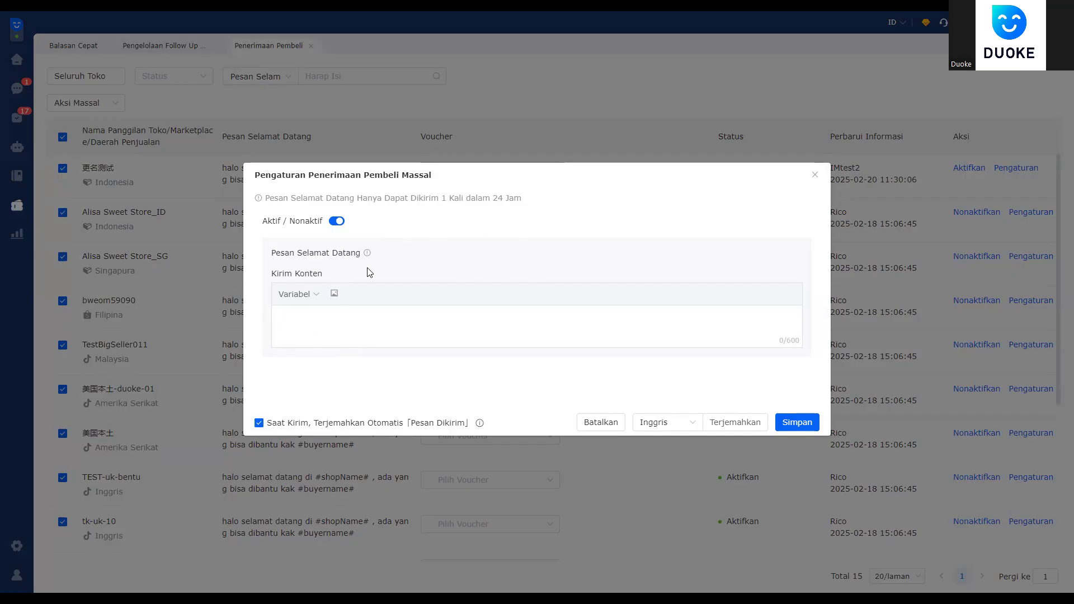
Step: Write the greeting 'halo selamat datang di toko' followed by the #shopName# variable
left_click(312, 295)
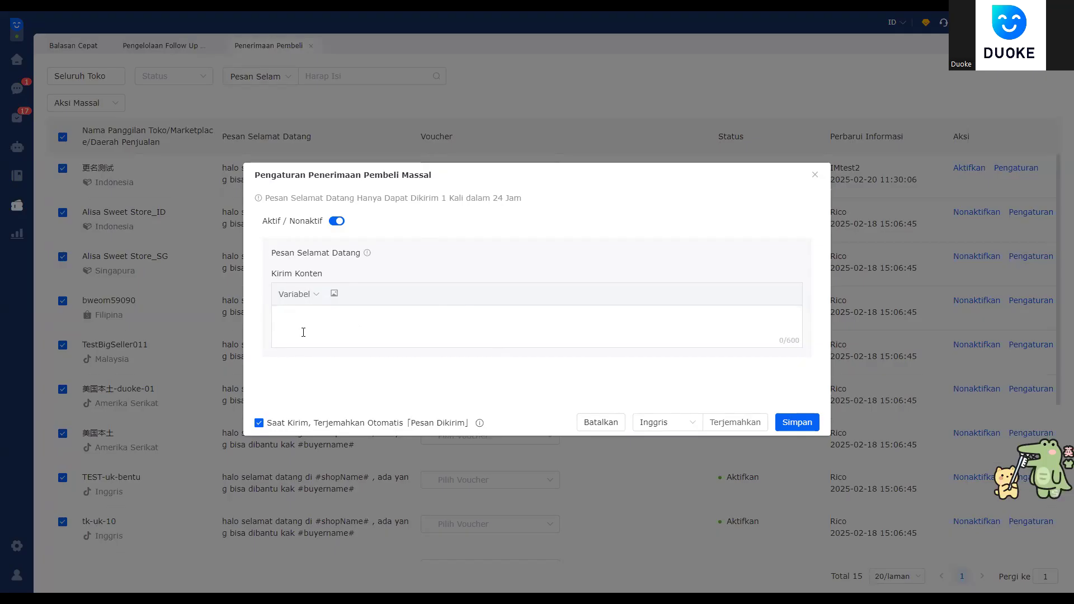
type("halo selamat datang di toko")
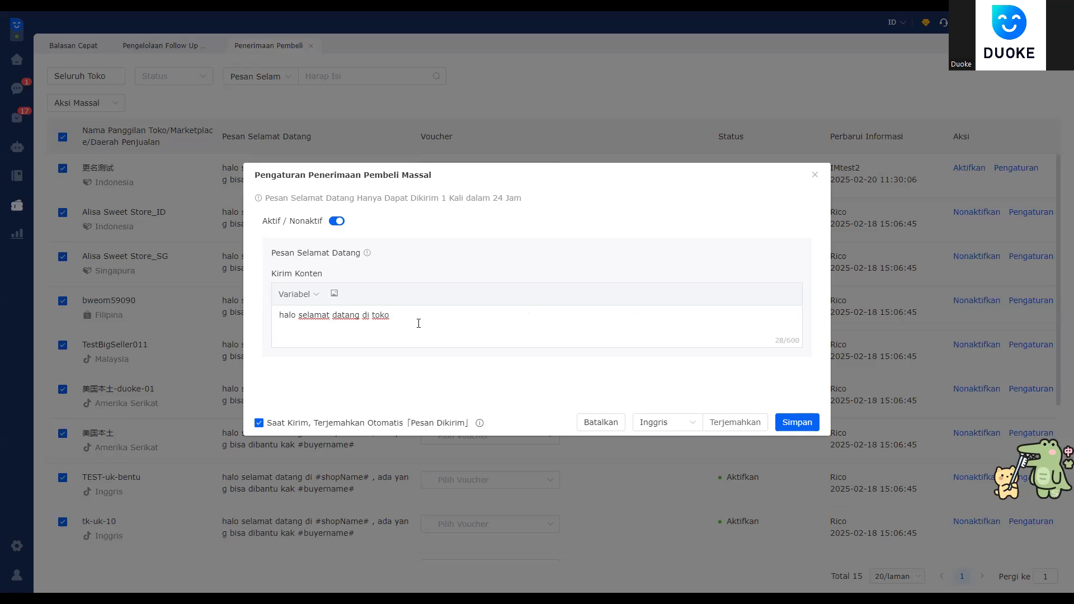
left_click(295, 294)
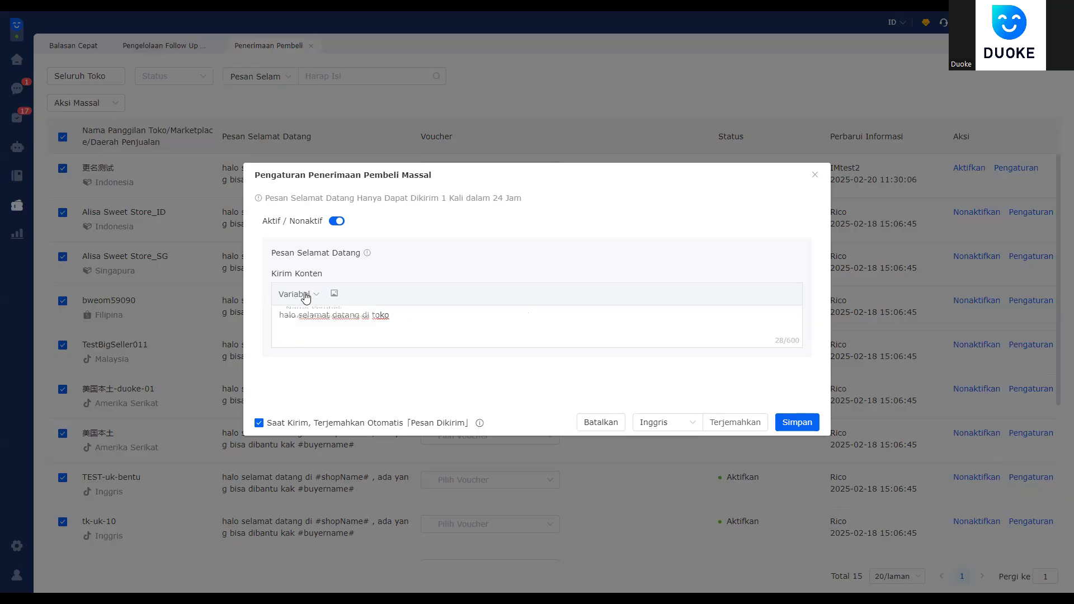
left_click(322, 335)
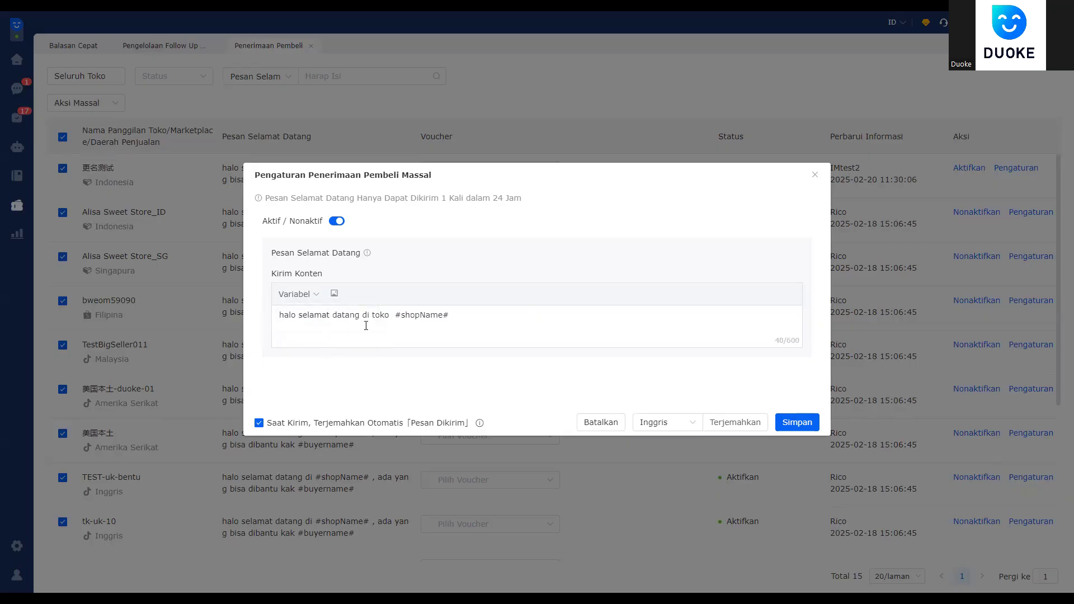
left_click_drag(394, 320, 496, 323)
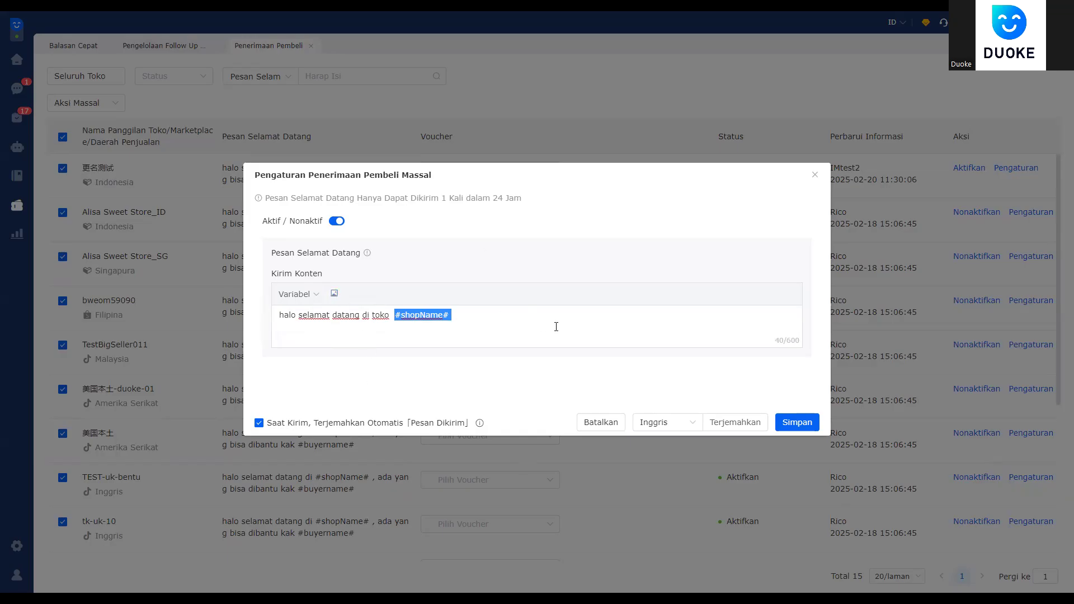
left_click(543, 314)
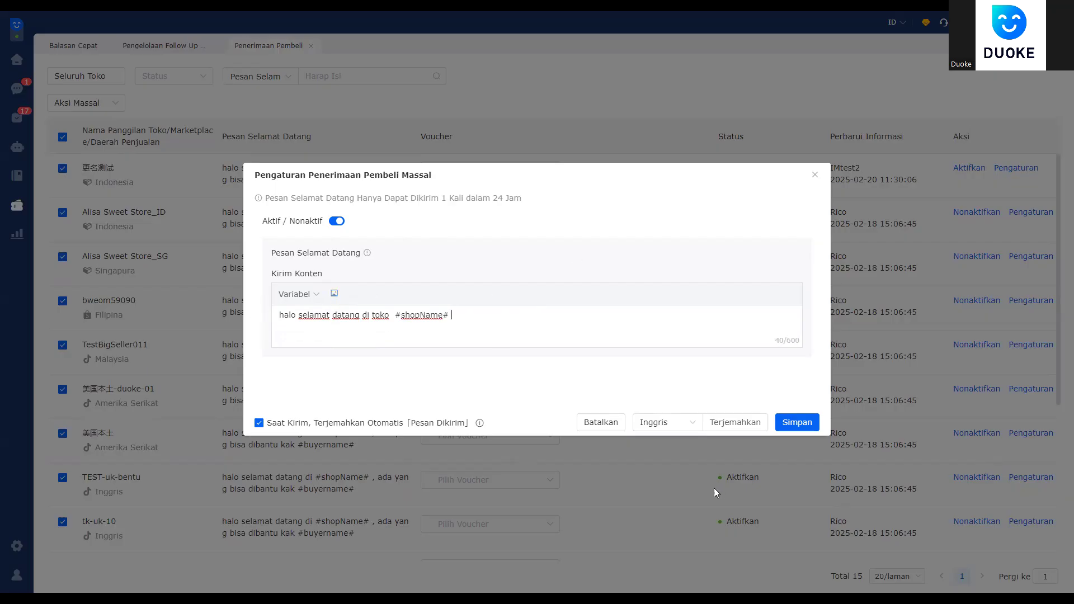
left_click_drag(455, 318, 278, 319)
left_click(446, 315)
Step: Save the bulk welcome message and check the first shop's updated message
left_click(783, 423)
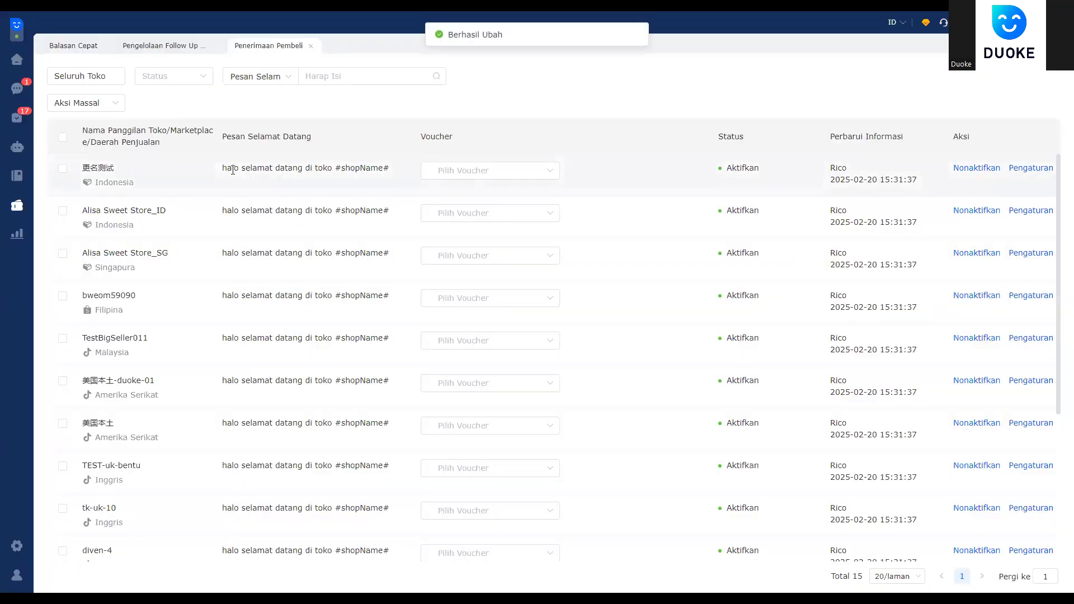
double_click(230, 168)
left_click(403, 186, "shift")
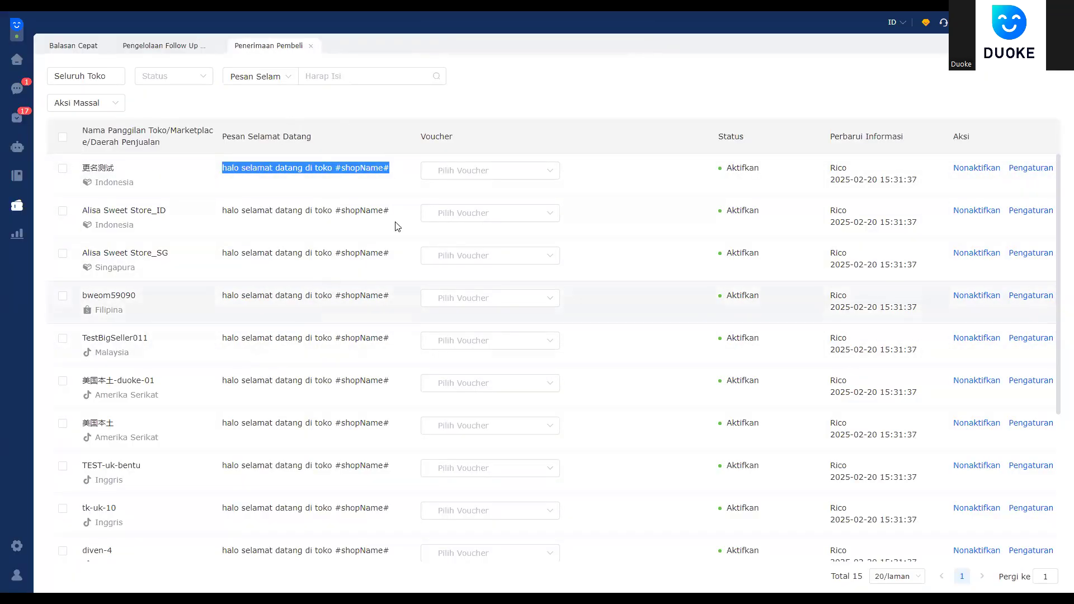
left_click(467, 172)
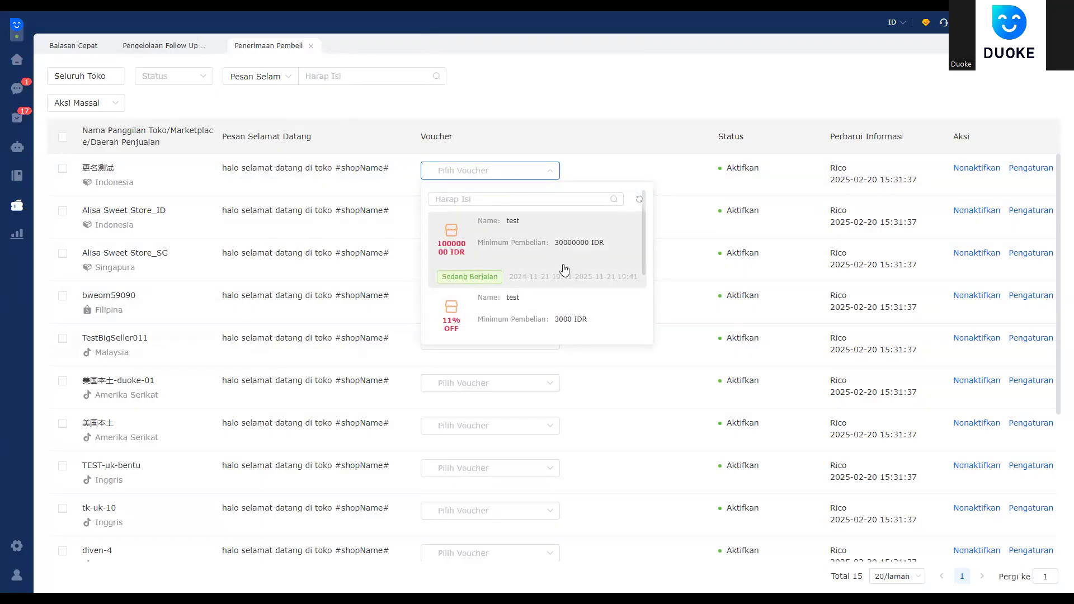
left_click(542, 460)
left_click(464, 171)
left_click(640, 199)
scroll(558, 263, "down", 1)
scroll(558, 268, "up", 1)
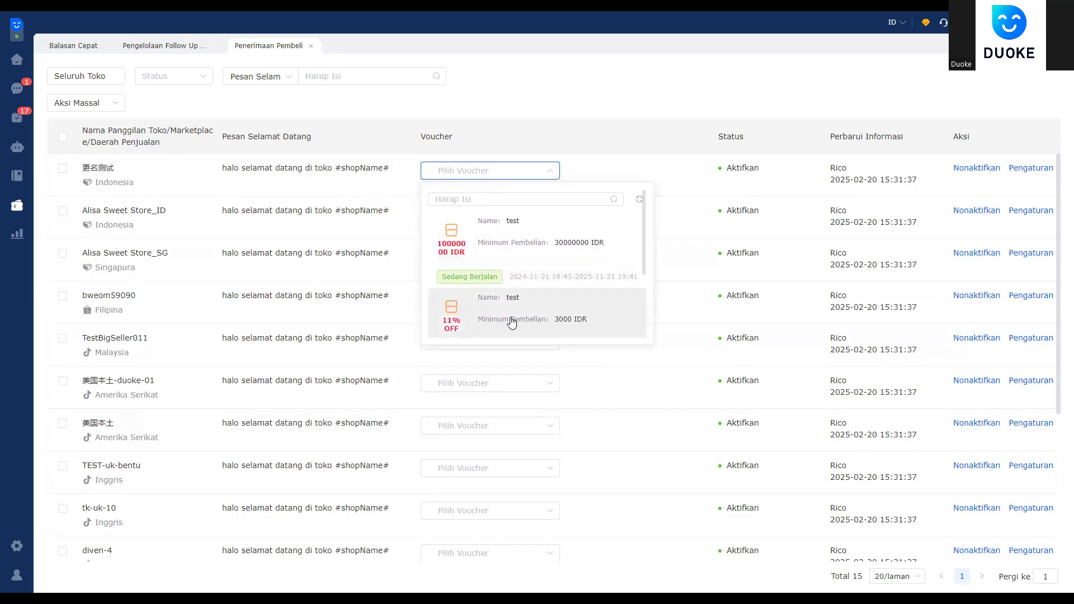
left_click(555, 256)
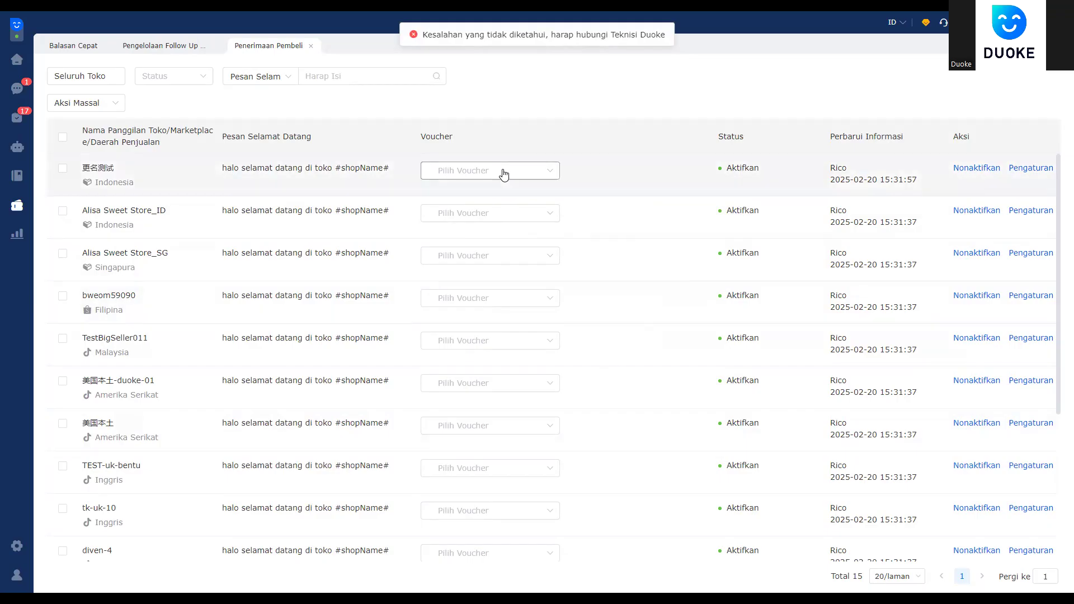
left_click(504, 173)
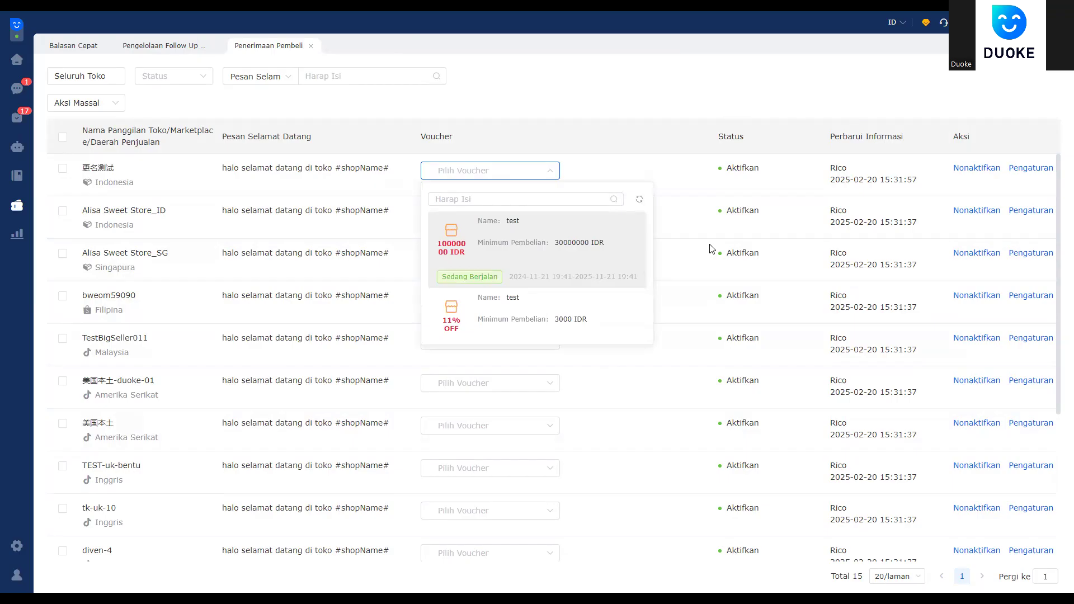
left_click(1026, 171)
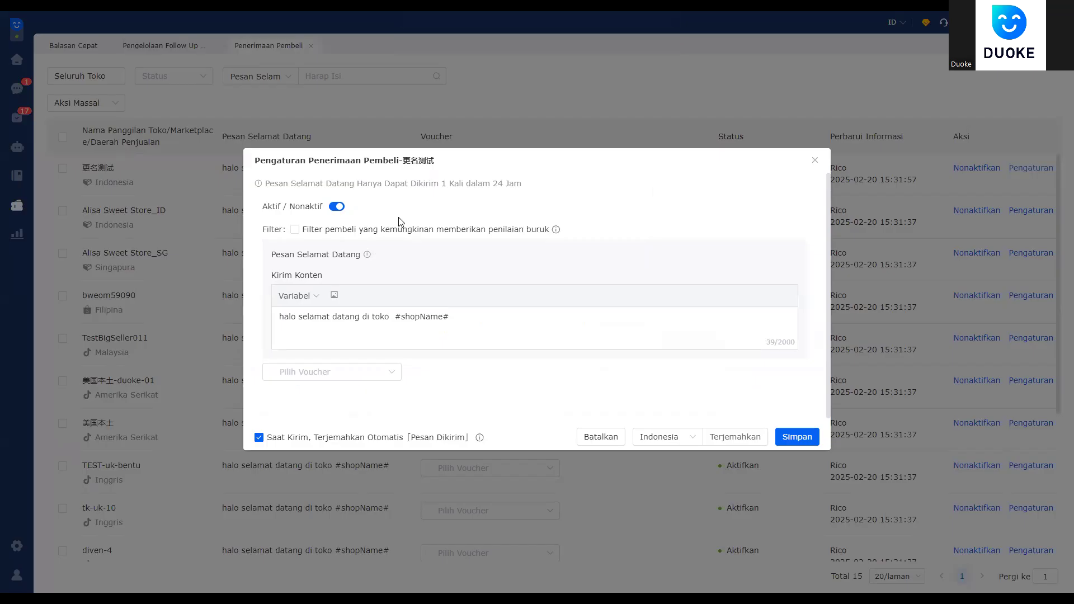
left_click(594, 438)
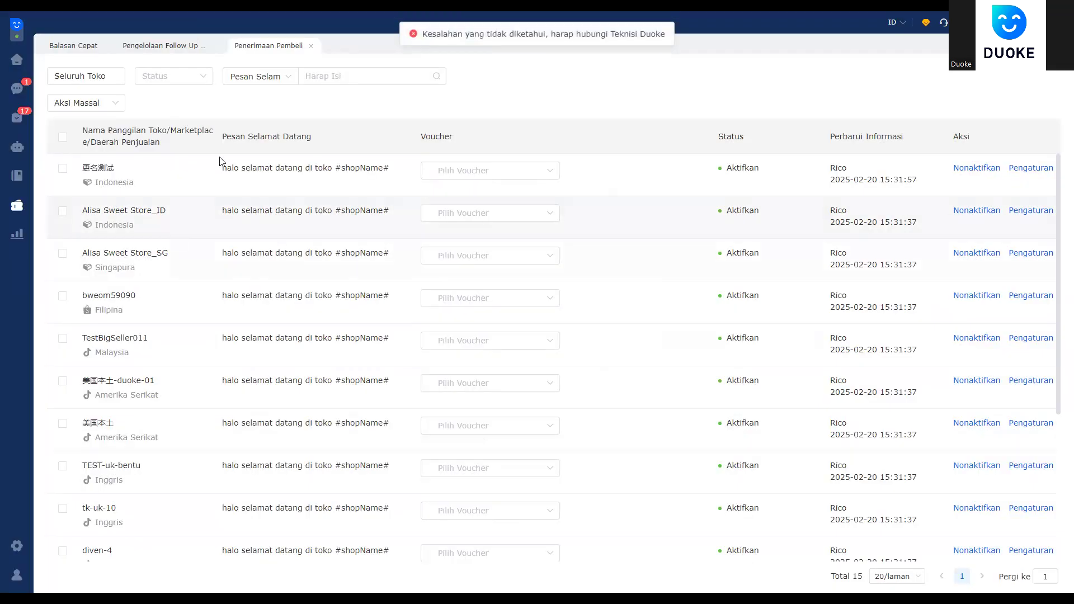
left_click_drag(699, 174, 780, 173)
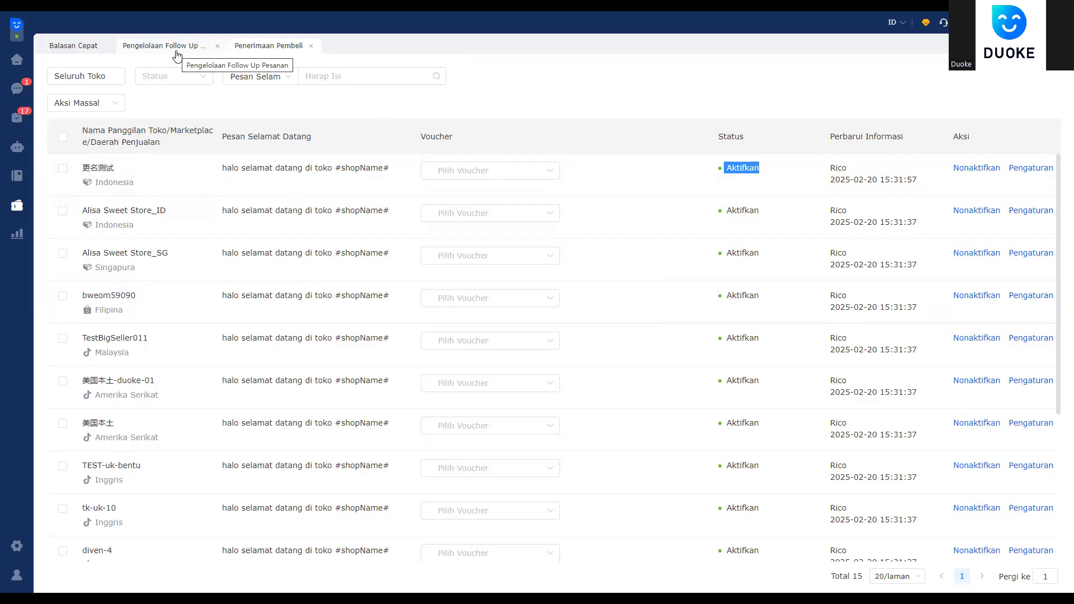
left_click(176, 54)
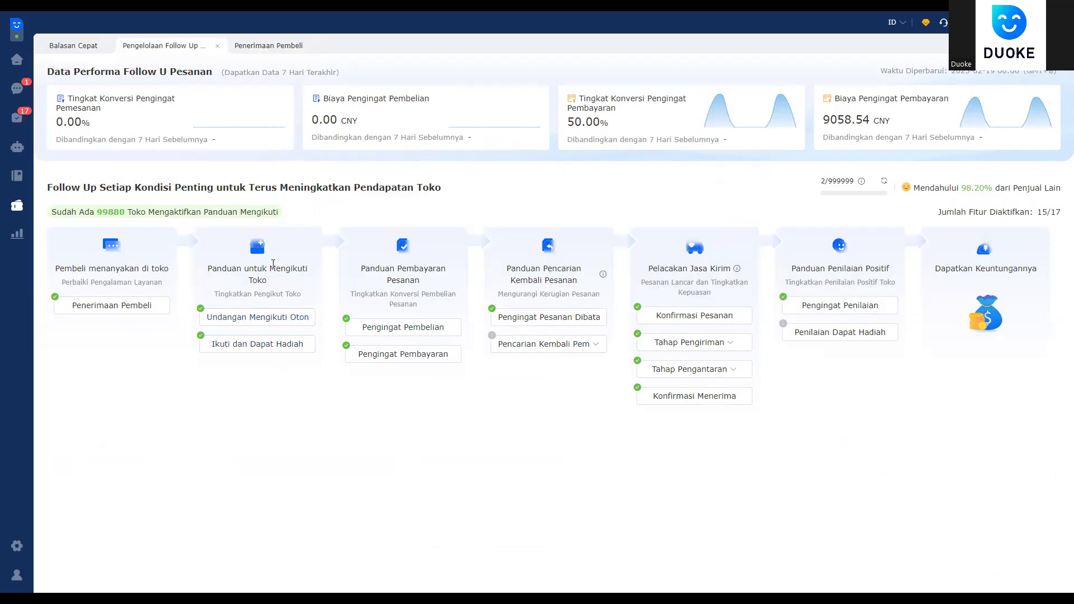
Step: Review the follow-up overview's guidance sections, including order-loss reduction and shipment tracking
triple_click(240, 270)
left_click(298, 293)
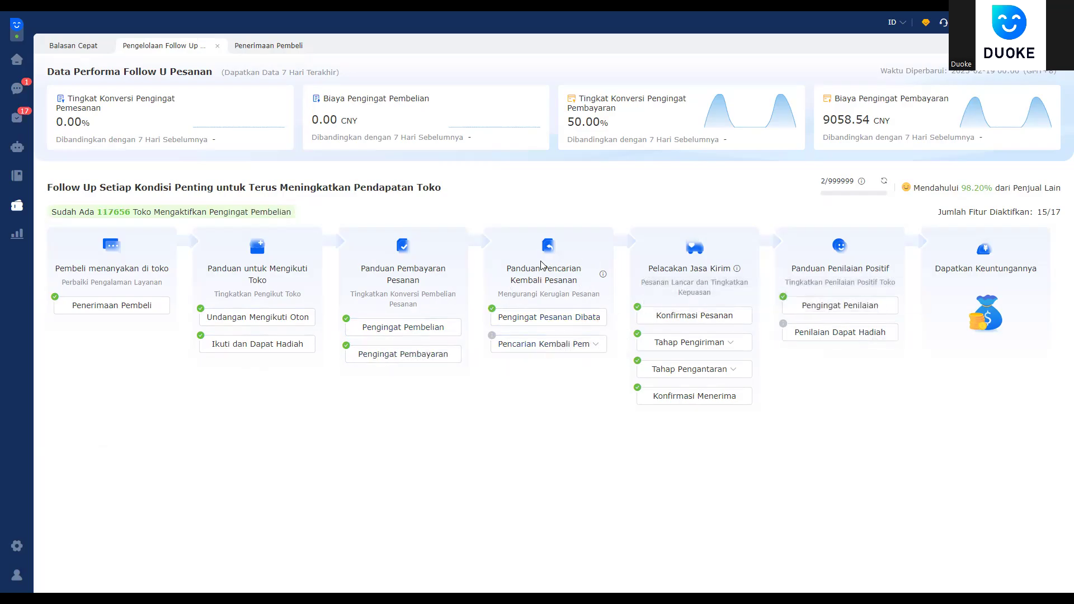
left_click_drag(511, 293, 587, 294)
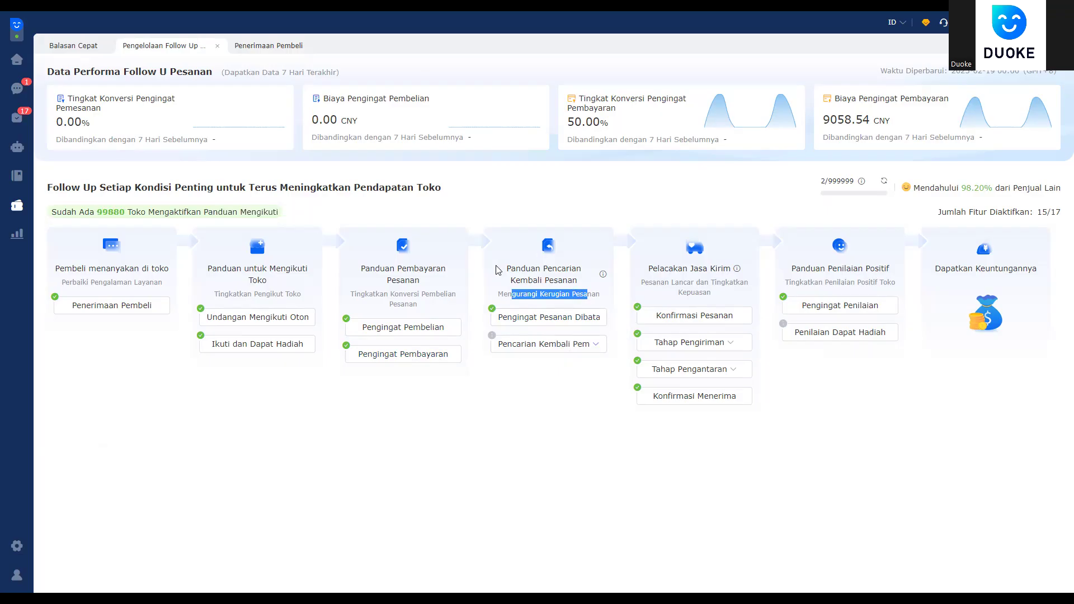
left_click_drag(649, 263, 708, 285)
left_click(714, 288)
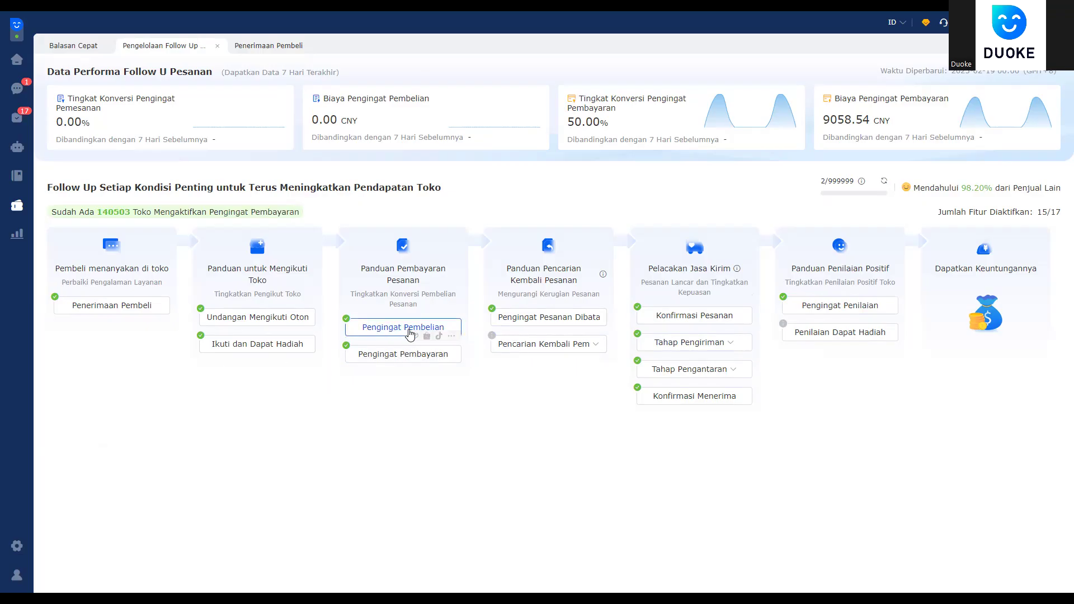
Step: Open Pengingat Pembelian and start a new purchase reminder task with Tambah Tugas
left_click(404, 328)
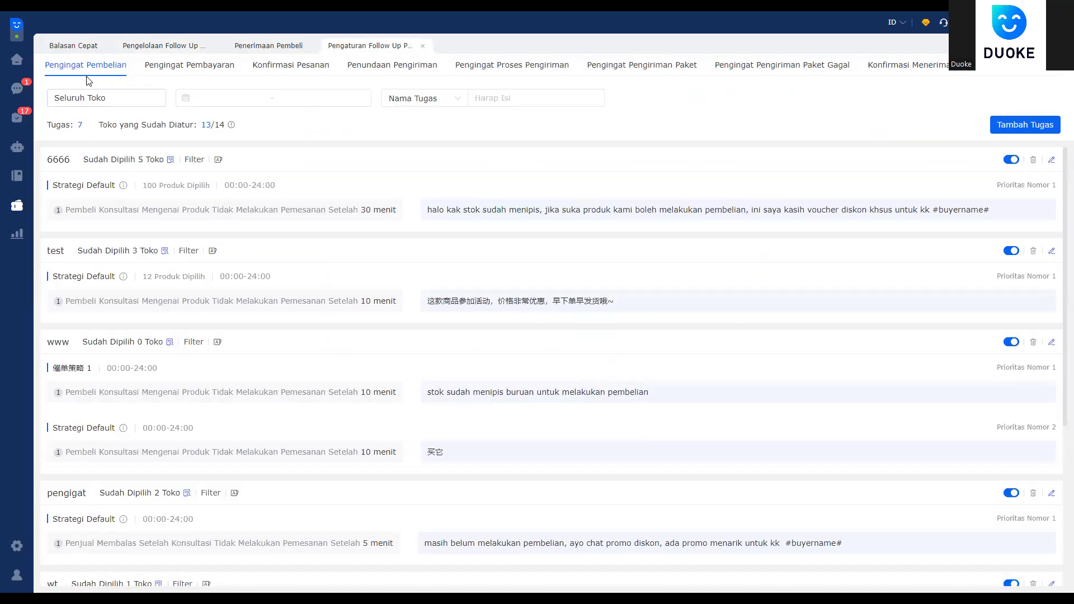
left_click(1046, 127)
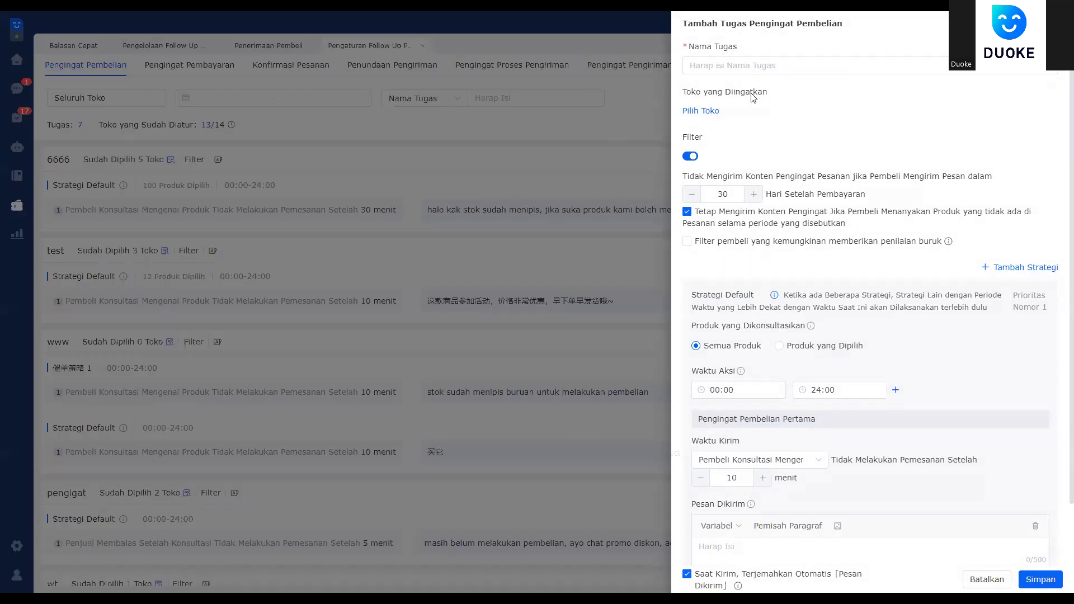
Step: Name the new task 'sss' and assign it the TestBigSeller TikTok shop
left_click(728, 68)
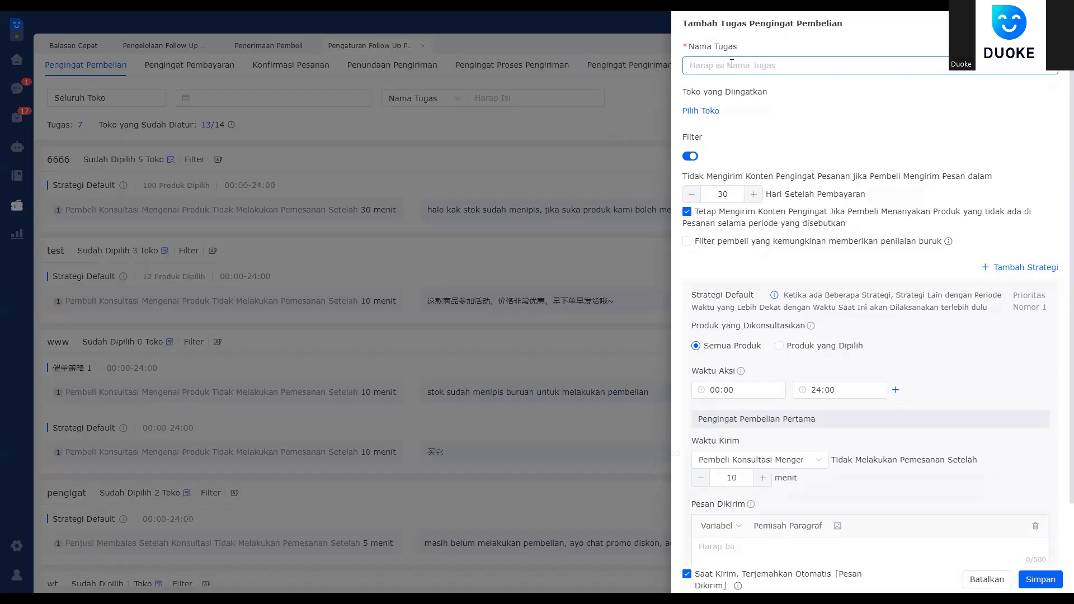
type("sss")
left_click(703, 111)
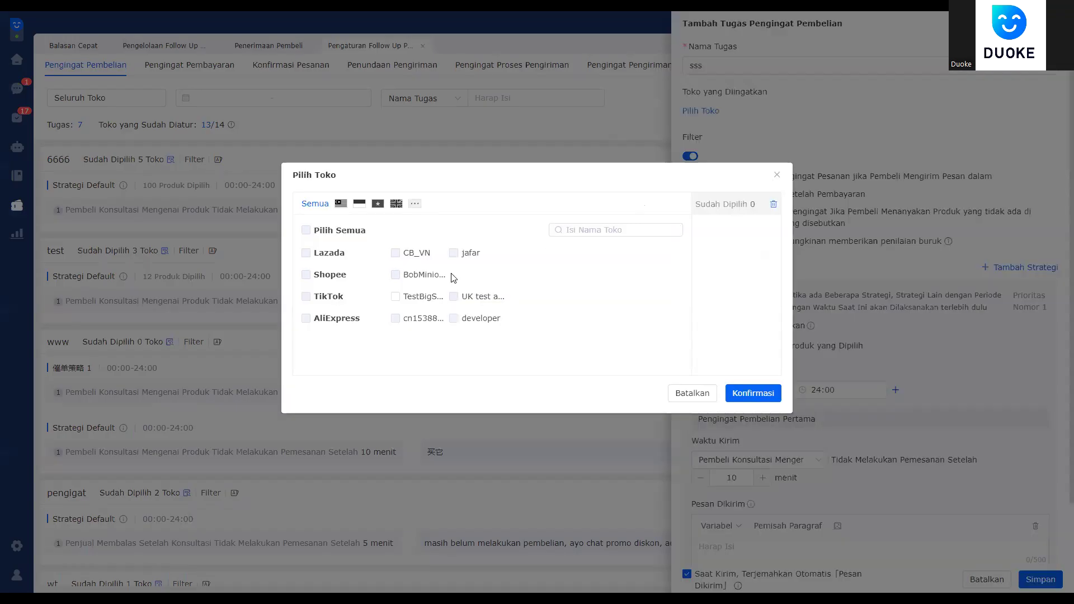
left_click(395, 297)
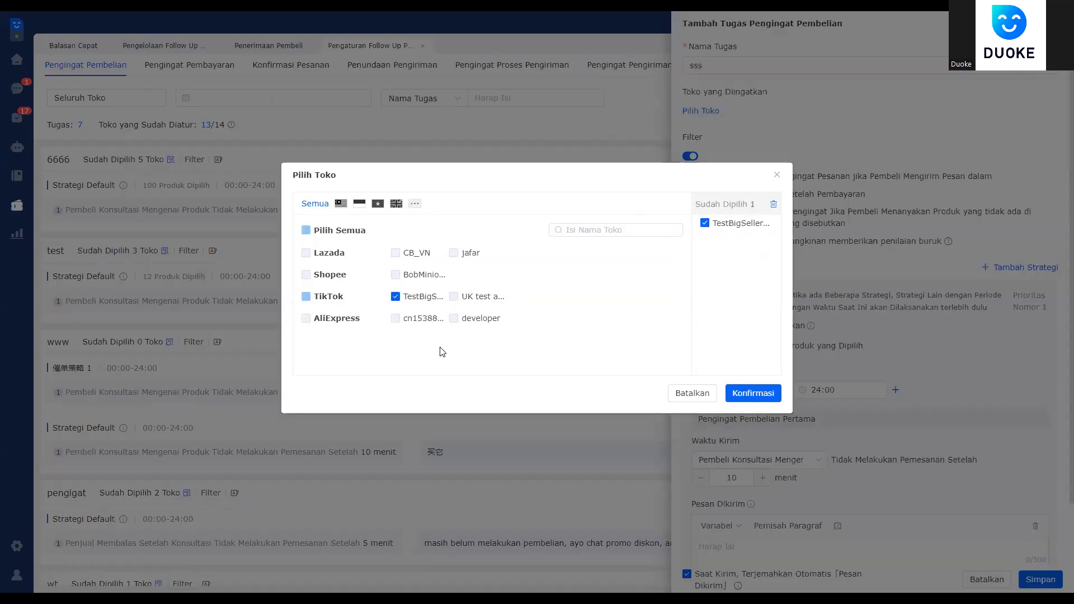
left_click(737, 394)
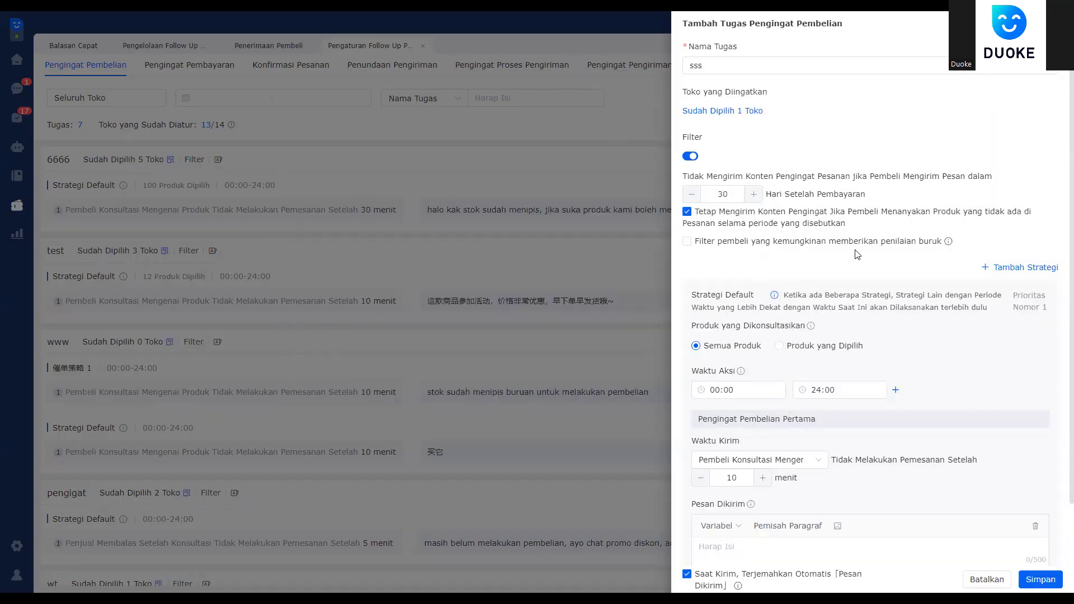
scroll(850, 265, "down", 2)
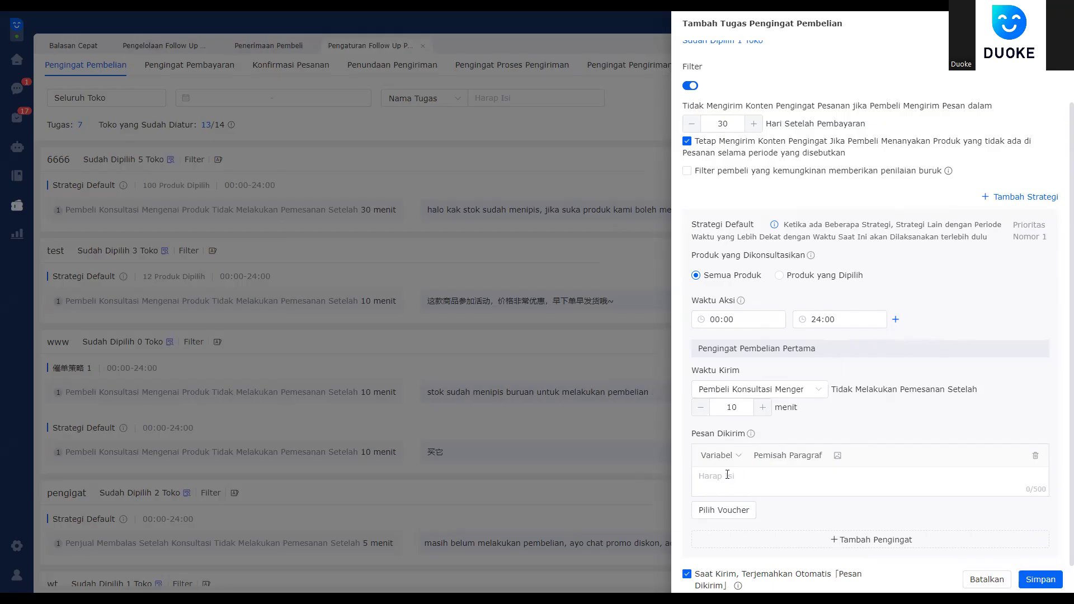
Step: Enter the message 'halo kak, selamat kk adalah pembeli yang beruntung ini kami kasih voucher belanja'
type("halo kak, selamat kk adalah o")
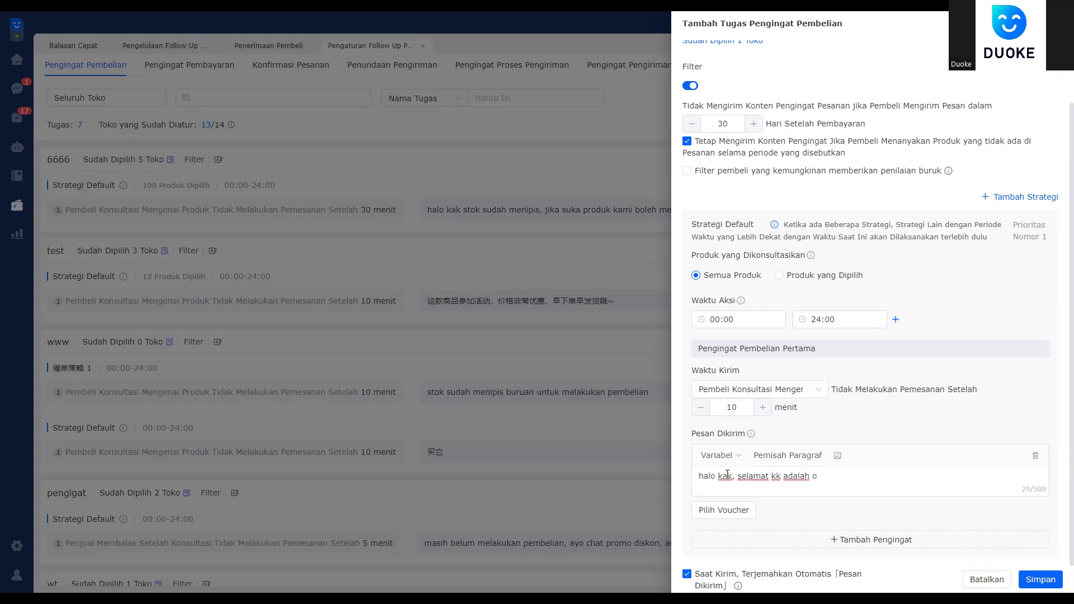
key("BackSpace")
type("pembeli yang beruntung")
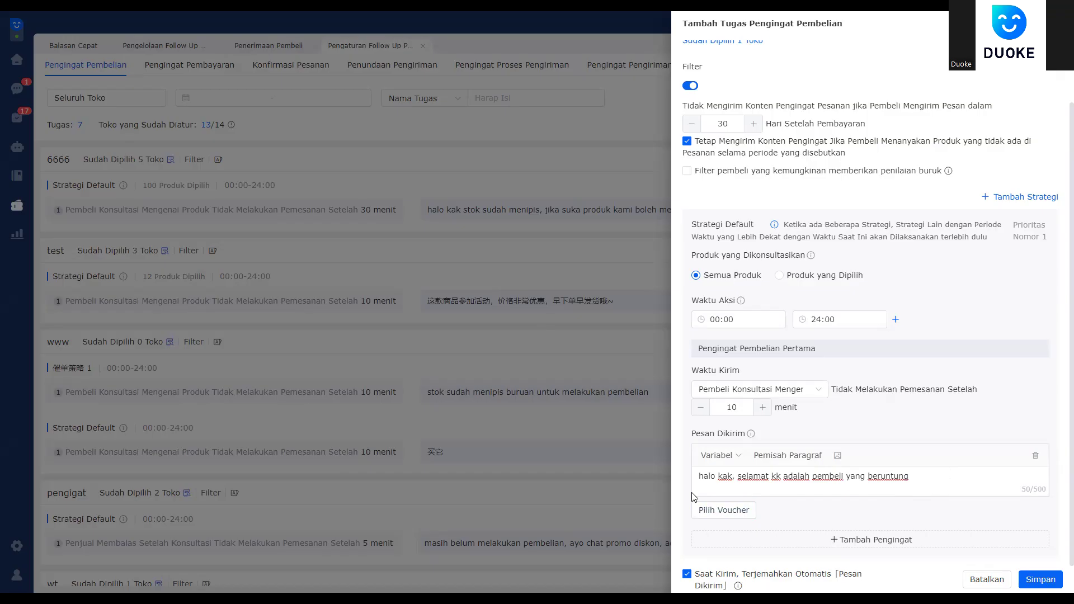
left_click(841, 489)
type("ini kami kasih voucher le")
key("BackSpace")
type("belanja")
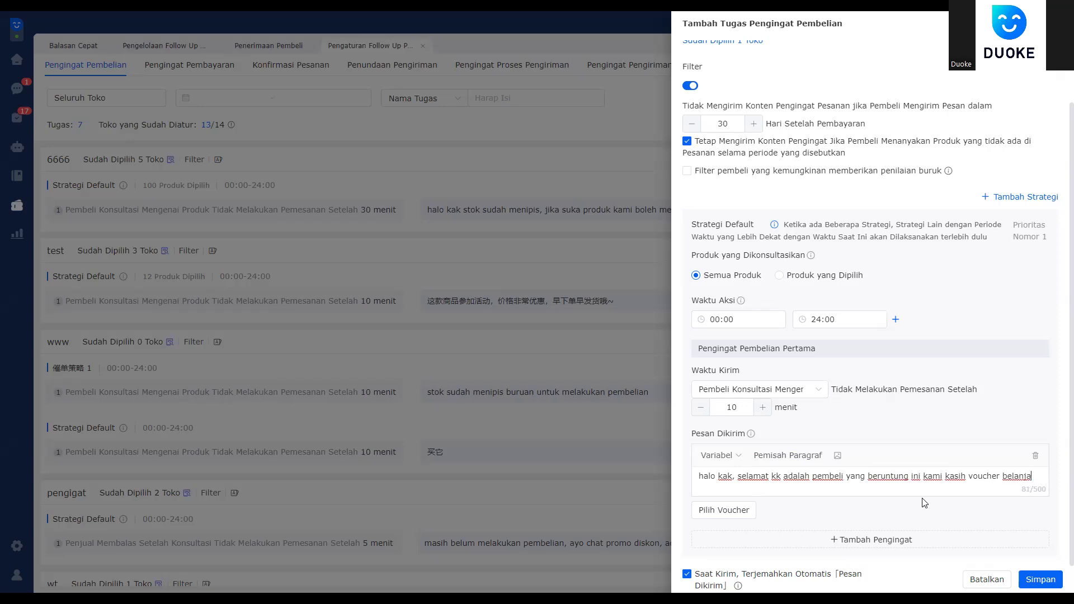
left_click(719, 516)
left_click(599, 262)
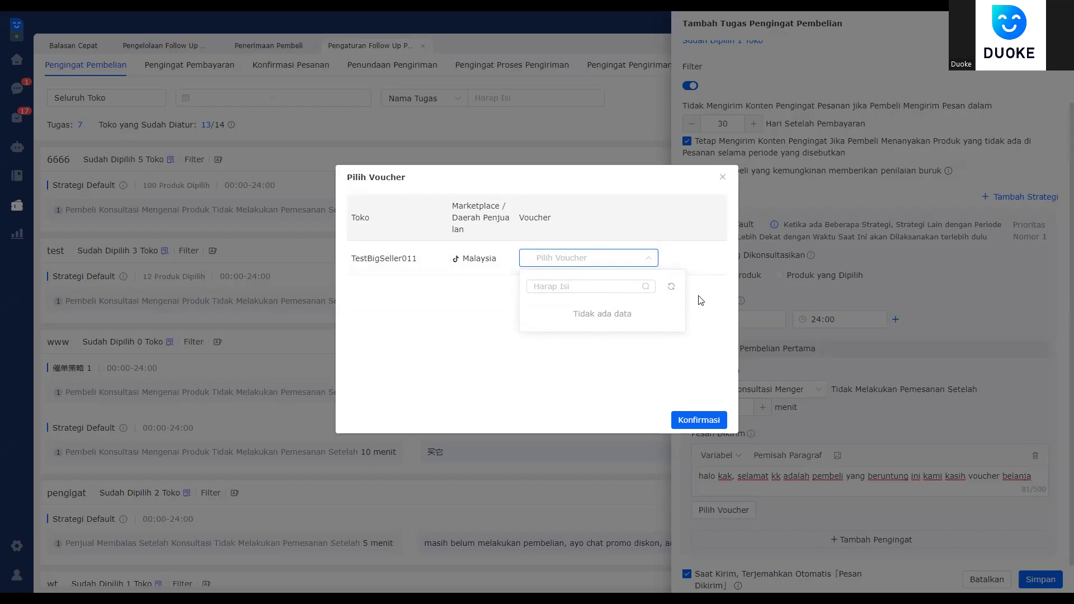
left_click(674, 372)
left_click(718, 426)
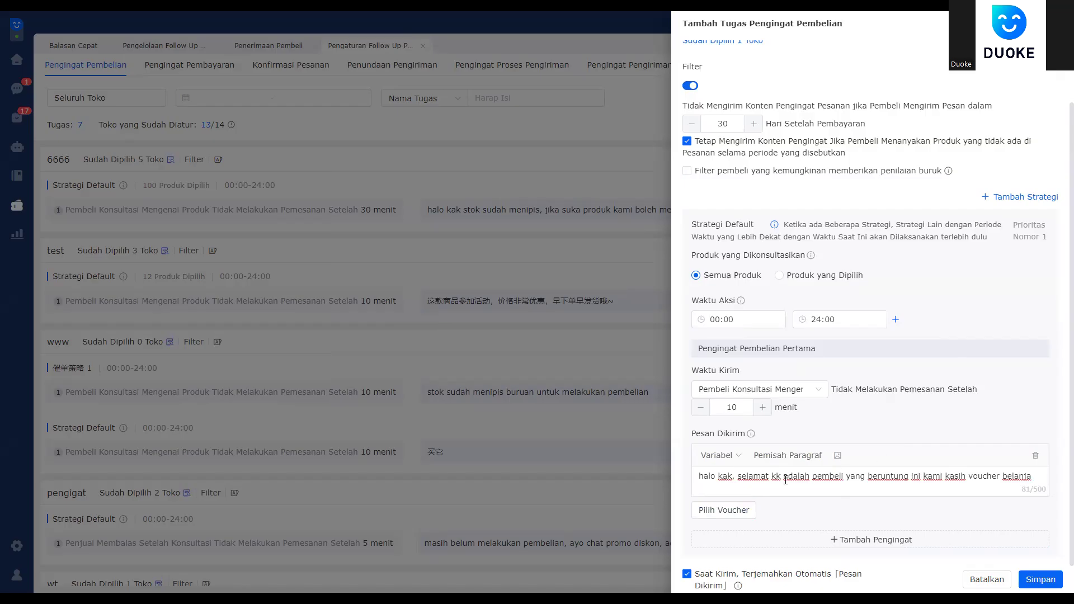
double_click(728, 408)
left_click_drag(933, 476, 656, 482)
left_click_drag(1032, 479, 754, 479)
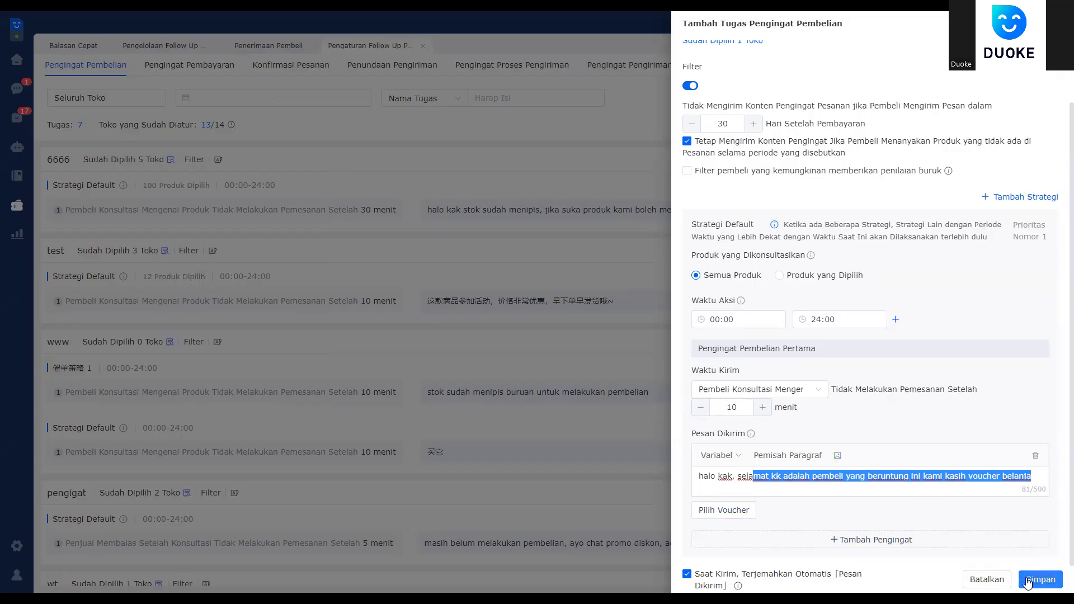
scroll(913, 309, "up", 3)
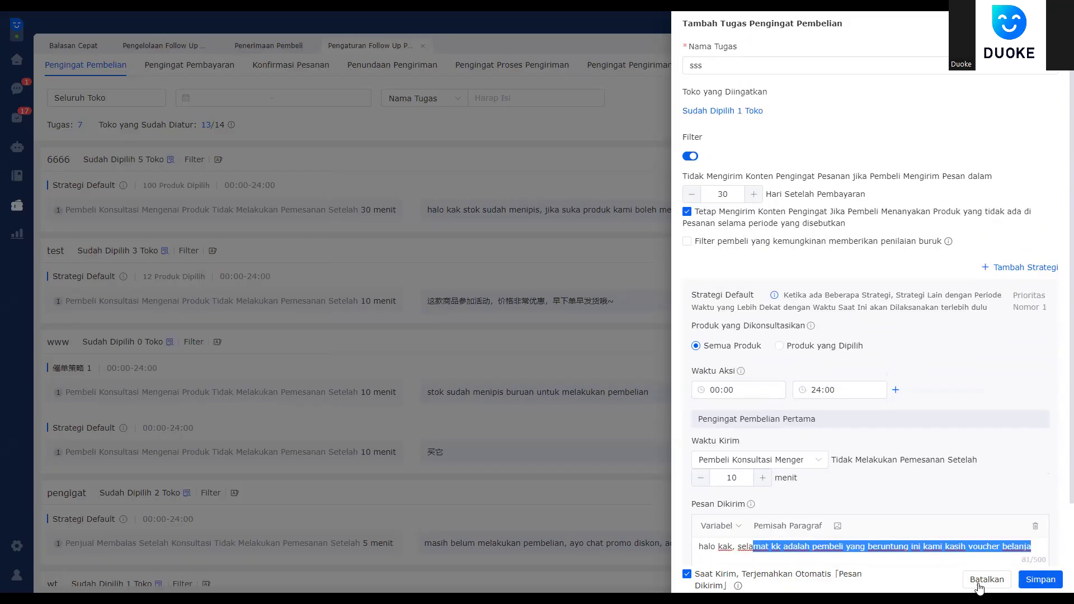
Step: Cancel the new 'sss' purchase reminder task without saving
left_click(986, 579)
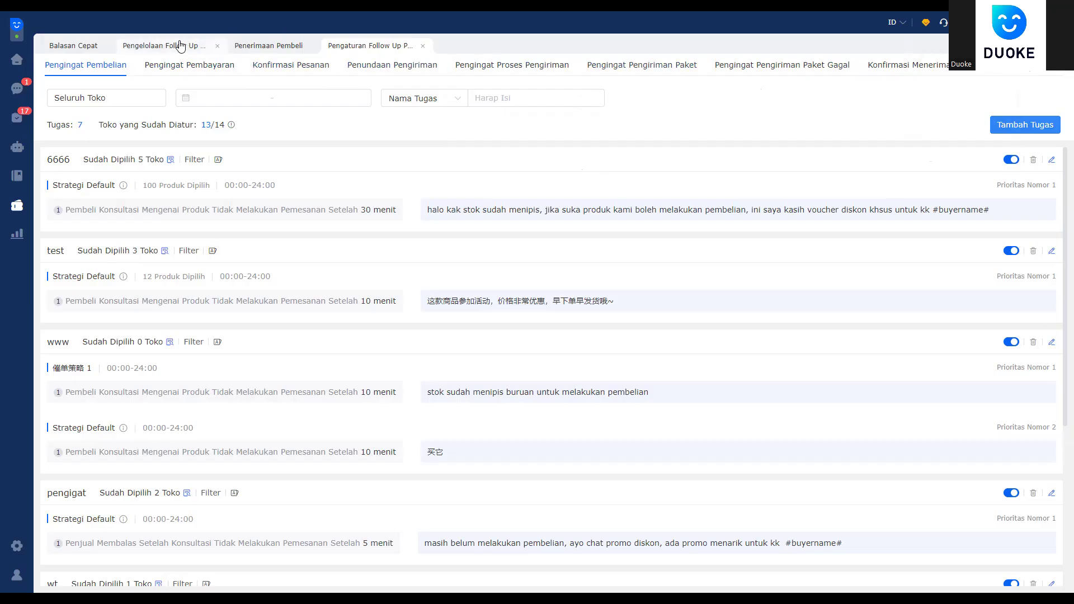
Step: Go to Pengingat Penilaian under follow-up management and edit review task kkkk
left_click(170, 45)
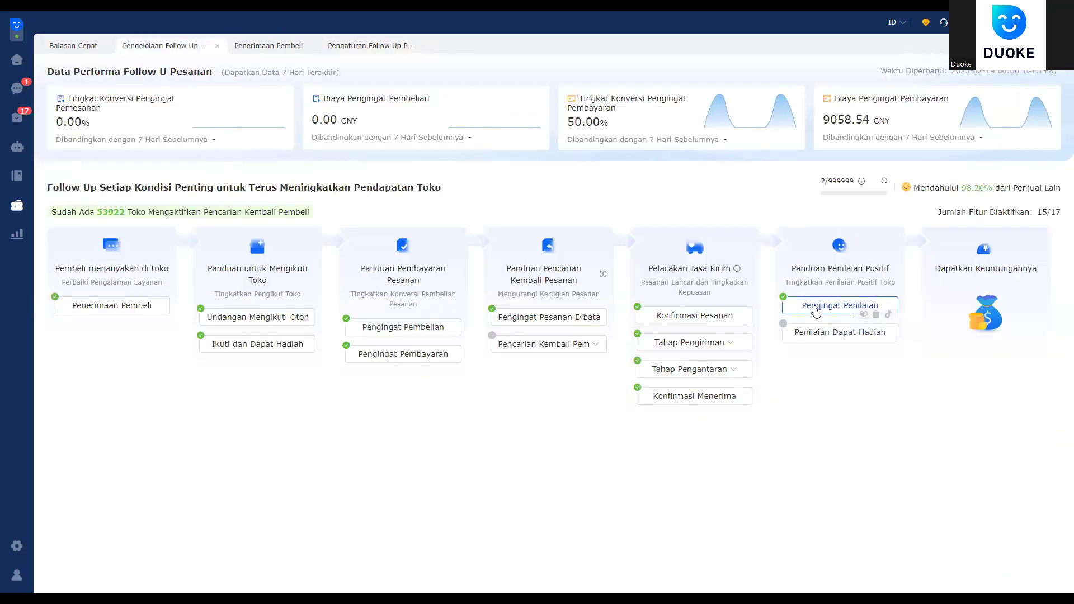
left_click(816, 310)
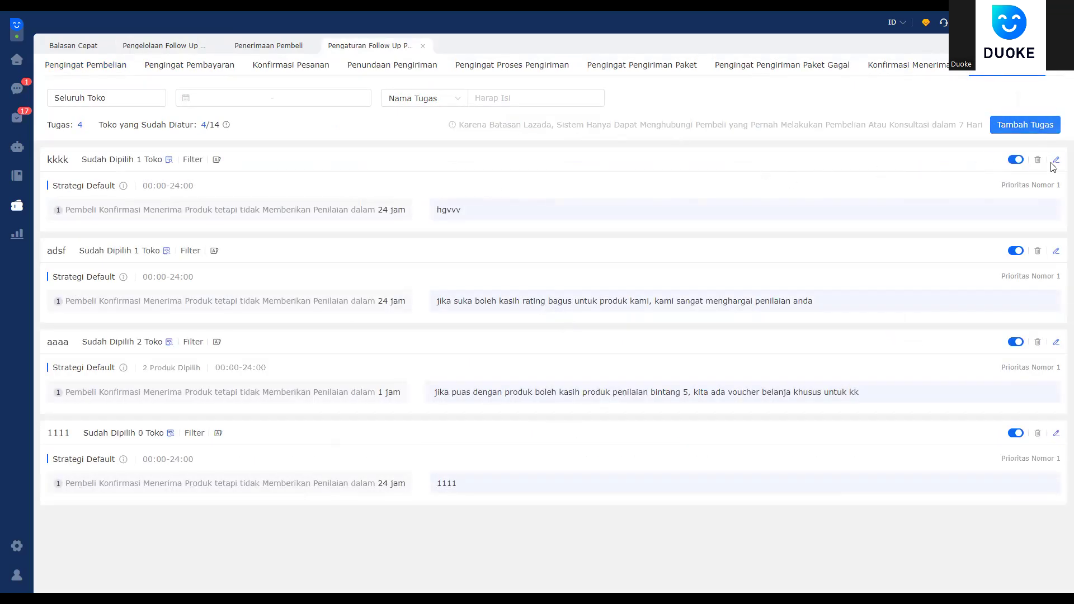
left_click(1055, 159)
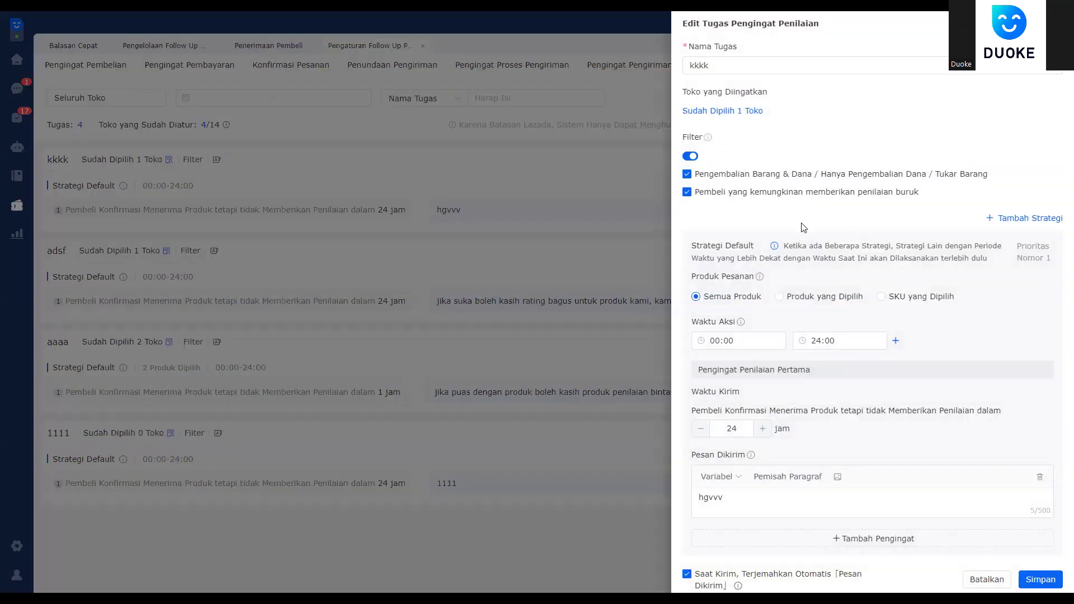
Step: Add the yuanxing and RENE_SANTA TikTok shops so kkkk targets three shops
left_click(729, 112)
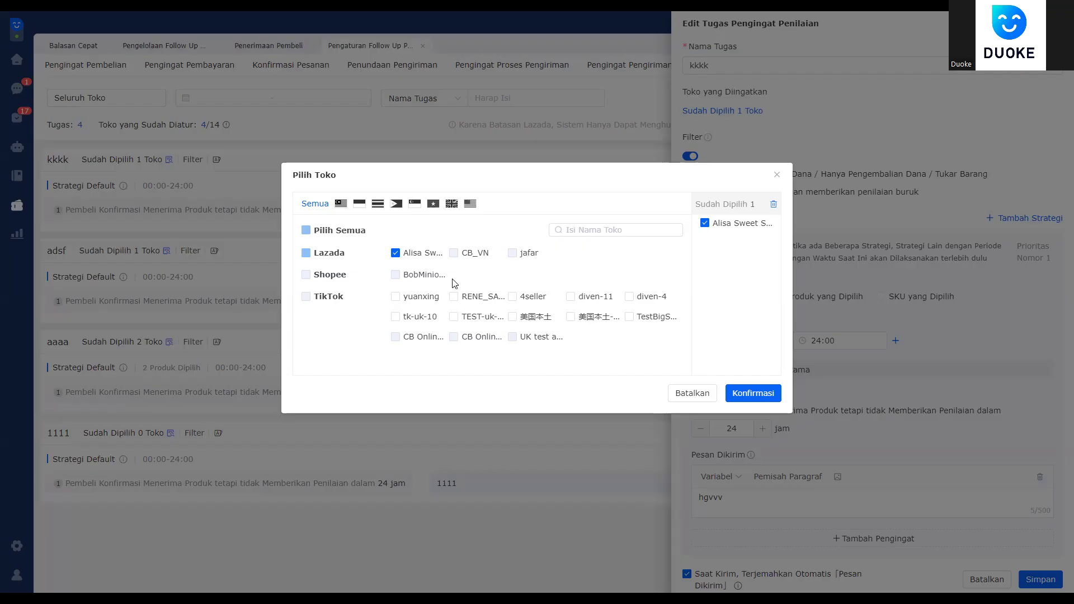
left_click(400, 302)
left_click(470, 297)
left_click(752, 393)
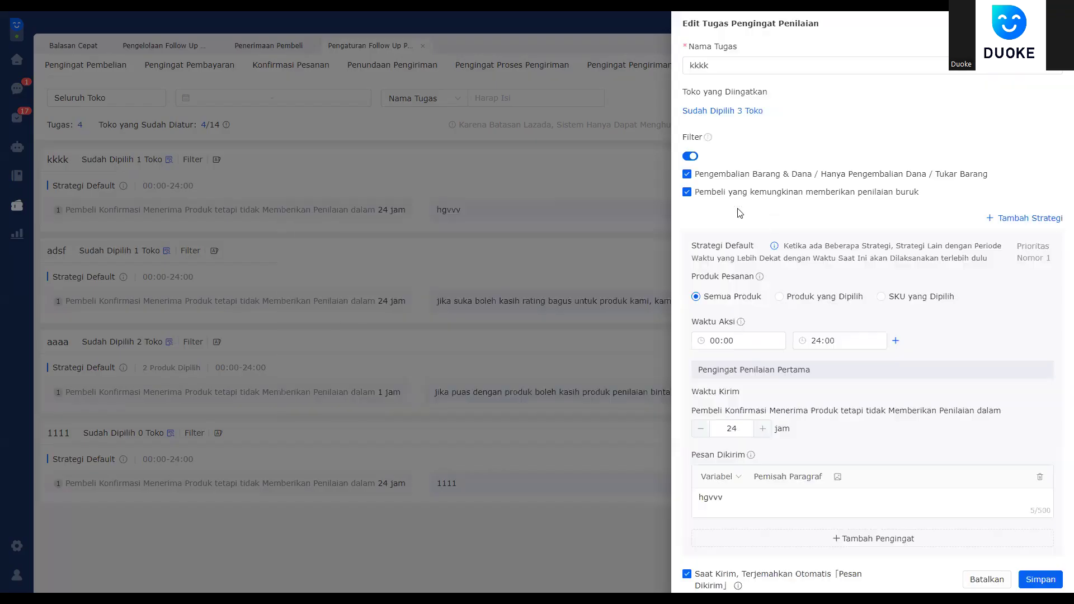
left_click(733, 112)
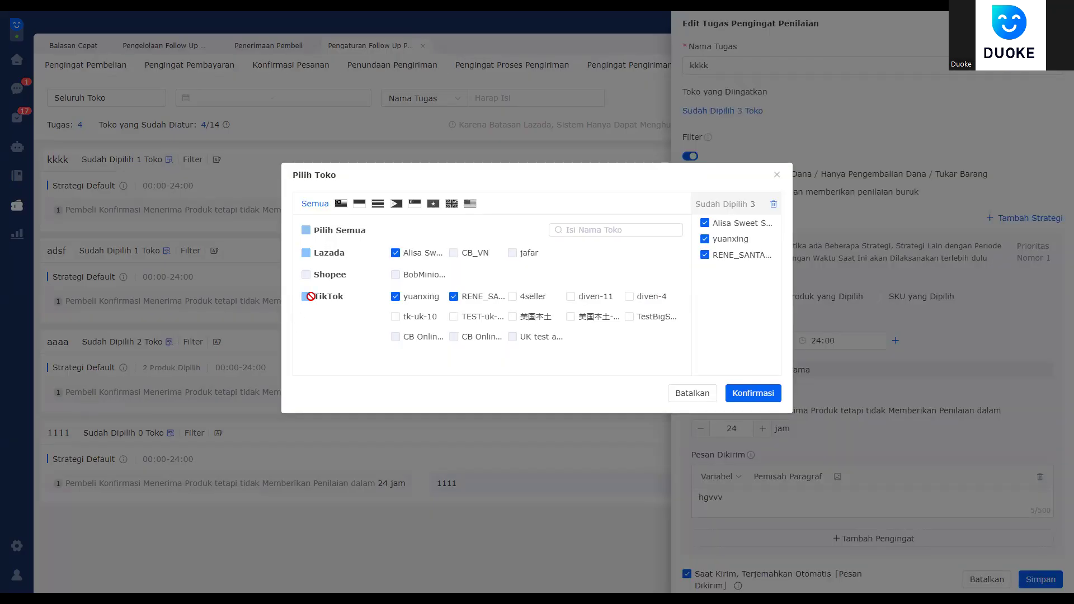
left_click(763, 399)
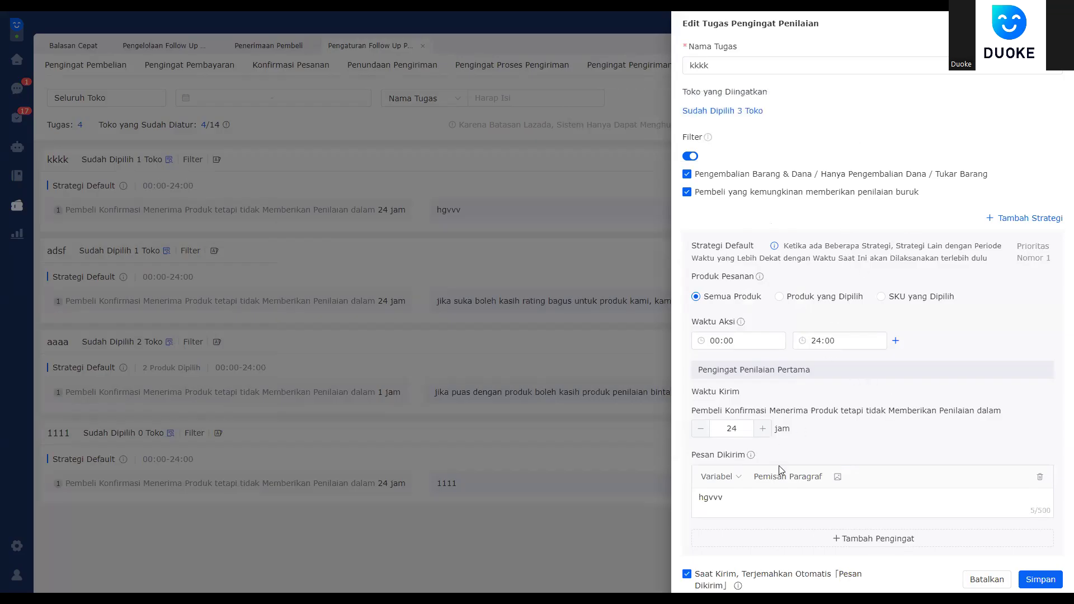
key("ctrl+a")
Step: Replace the message with 'toko kami sangat membutuhkan penilaian dari anda, … terima kaish'
type("jika suka prod")
key("ctrl+a")
key("BackSpace")
type("to")
key("BackSpace")
key("BackSpace")
type("toko kami sangat membutuhkan penilaian da")
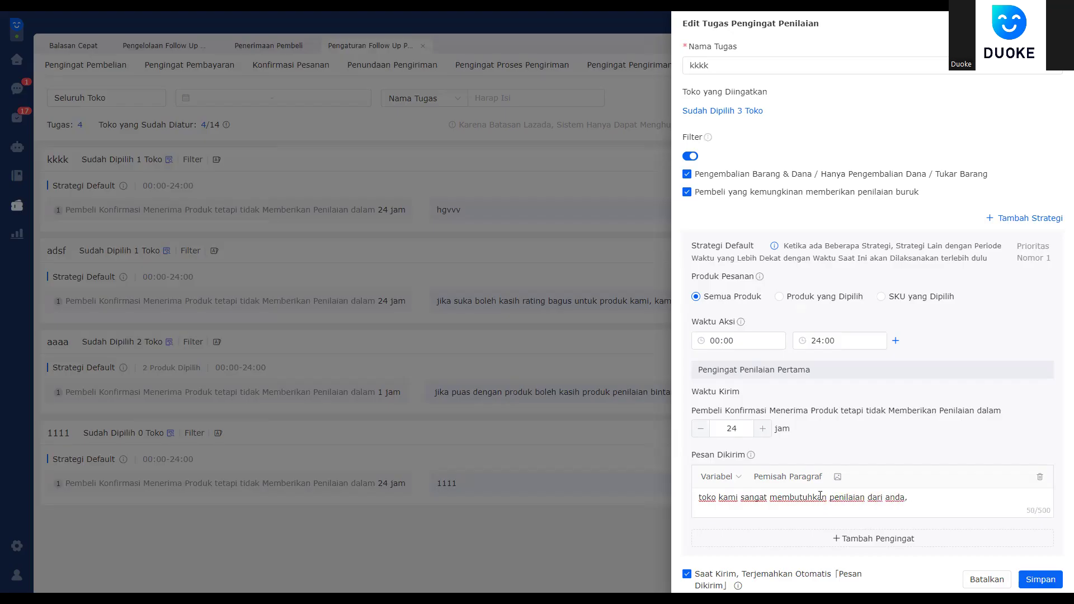
type("ri anda, mohon kemurahan hatinya untuk mem")
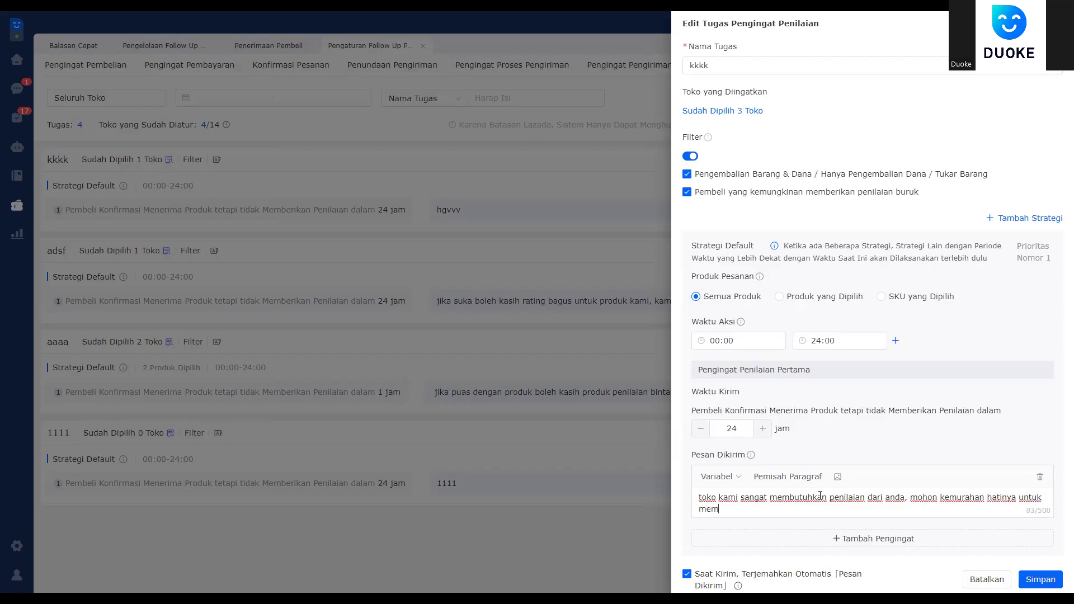
type("berikan penilaian t")
key("BackSpace")
key("BackSpace")
type("e toko kami ")
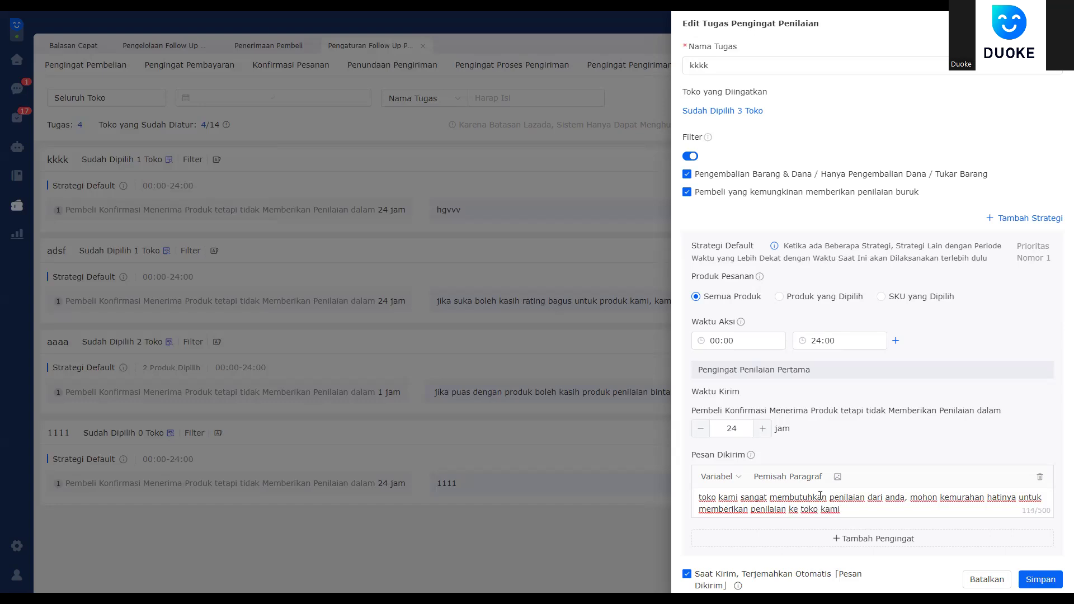
type(", terima kaish")
Step: Save the edited kkkk review reminder
left_click_drag(949, 507, 690, 487)
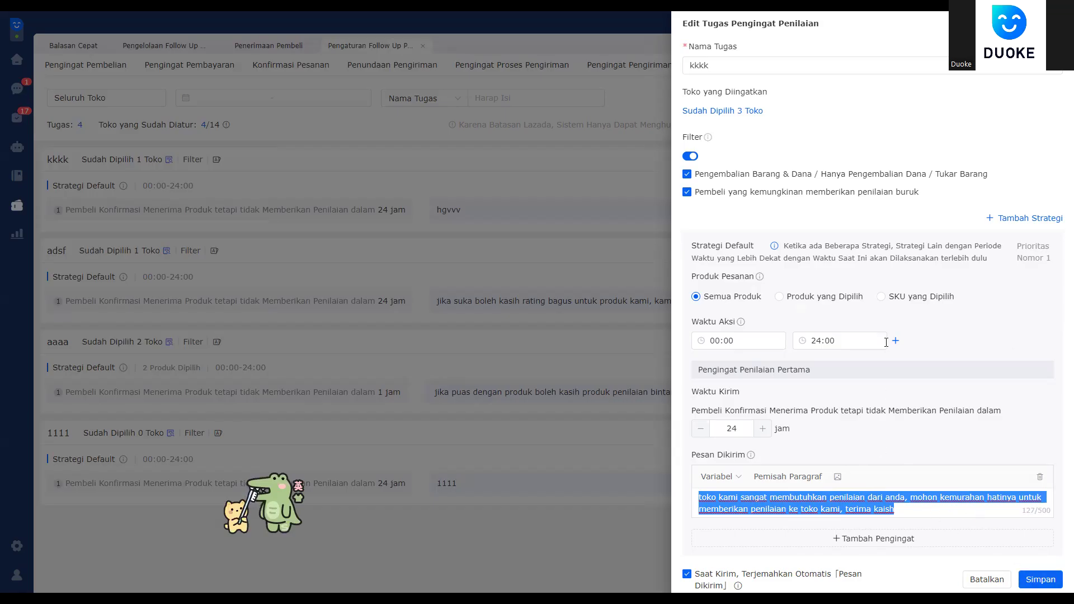
left_click(1035, 566)
left_click(1037, 576)
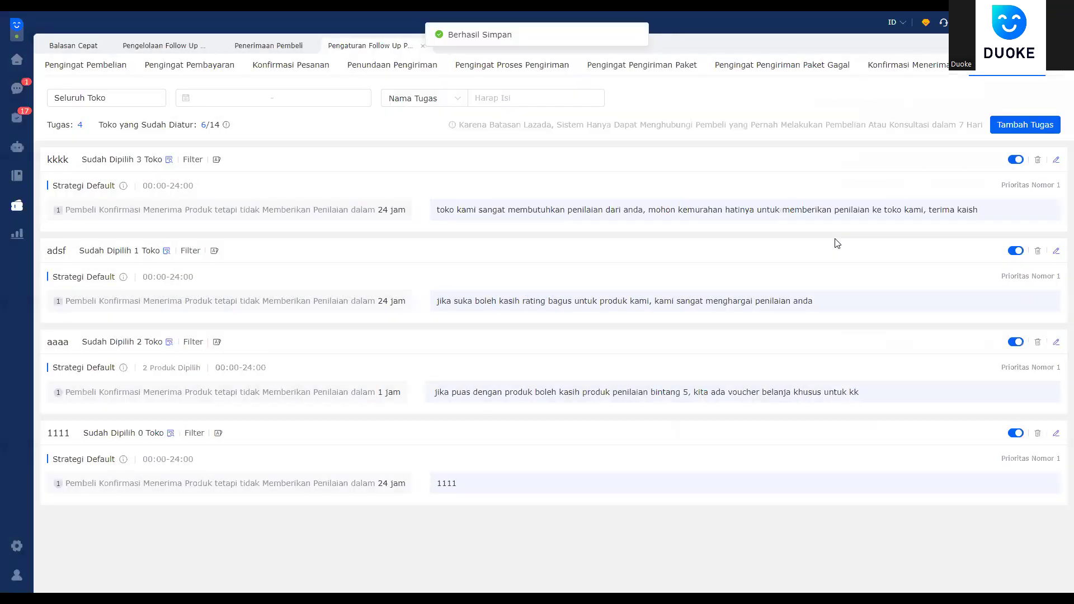
Step: Start a new review-reminder task with no shop chosen, scoped to selected products
left_click(1010, 129)
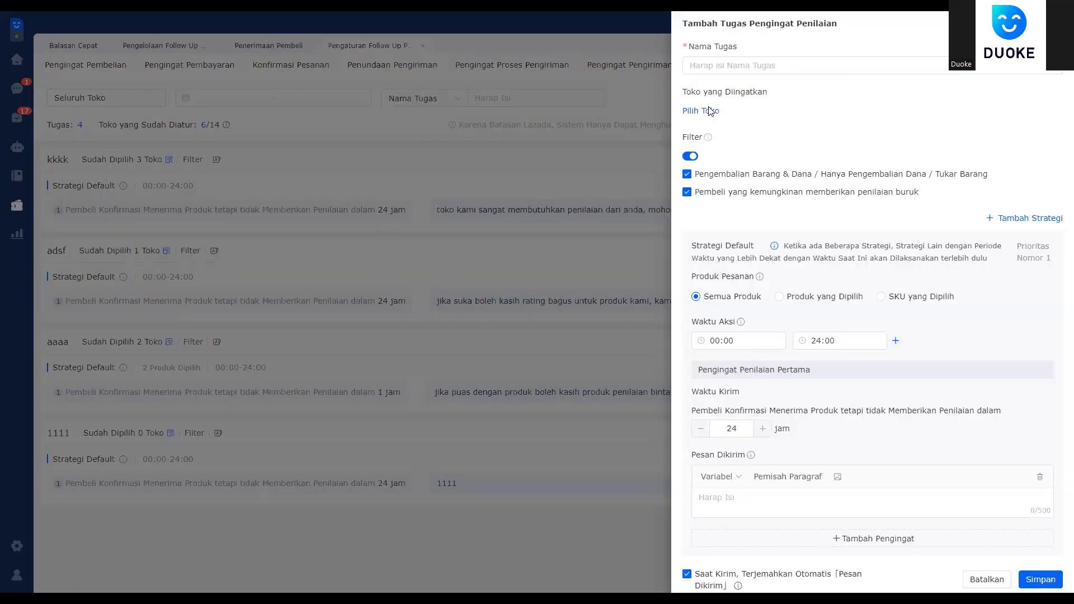
left_click(701, 111)
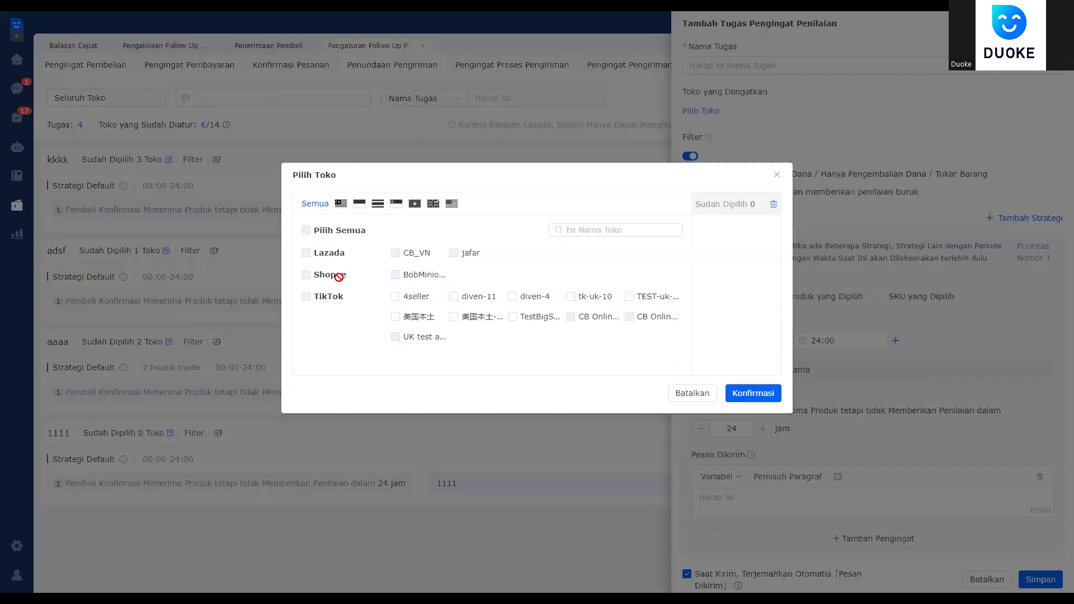
left_click(776, 177)
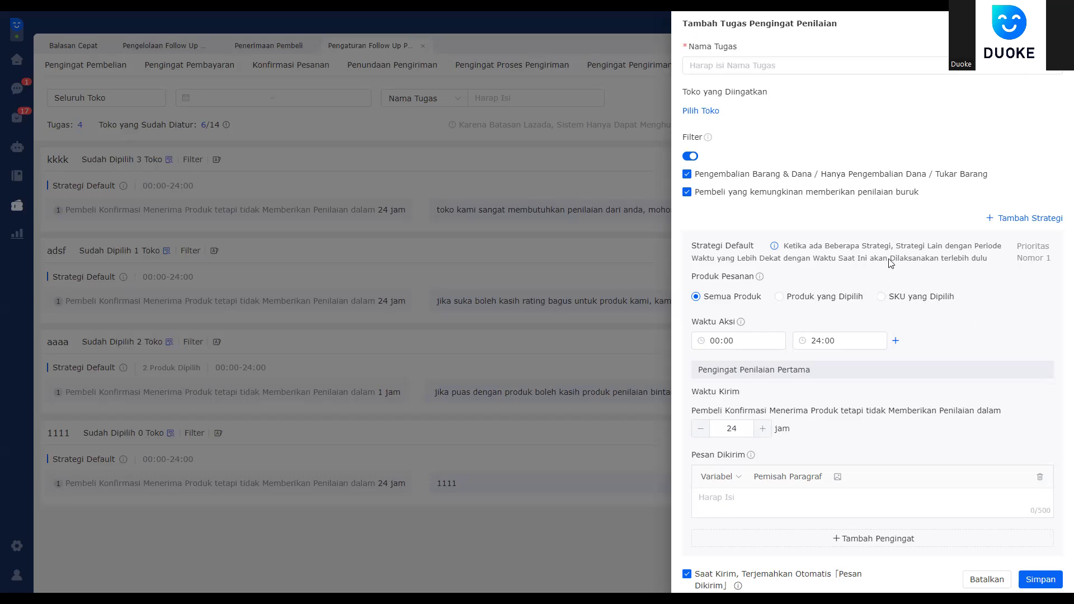
left_click(815, 300)
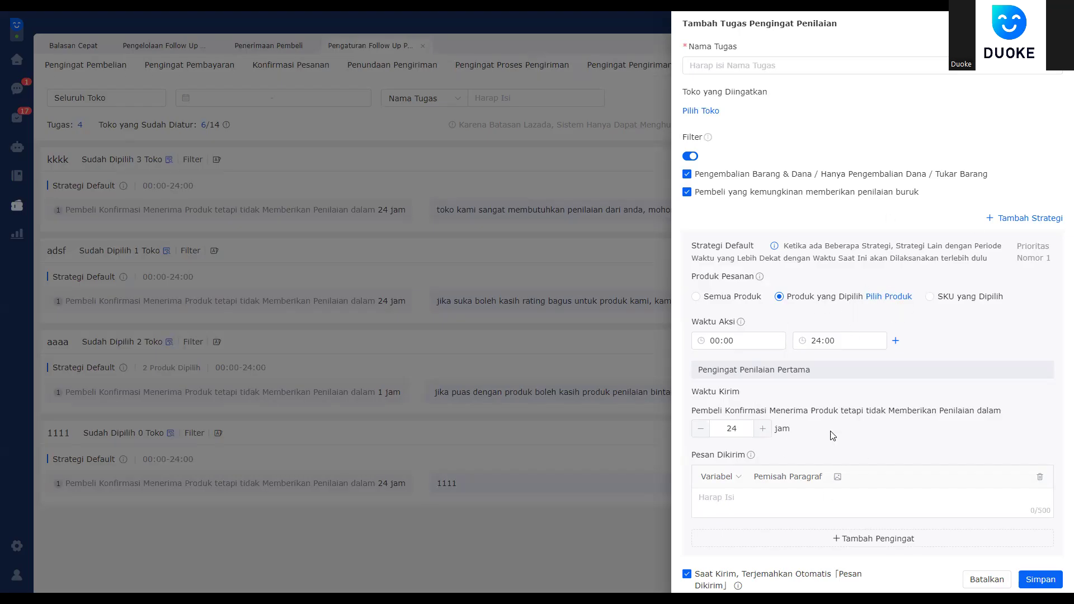
left_click(737, 508)
Step: Add a second strategy, setting Strategi 1 to Produk yang Dipilih and Strategi Default to Semua Produk
left_click(967, 300)
left_click(793, 302)
left_click(984, 298)
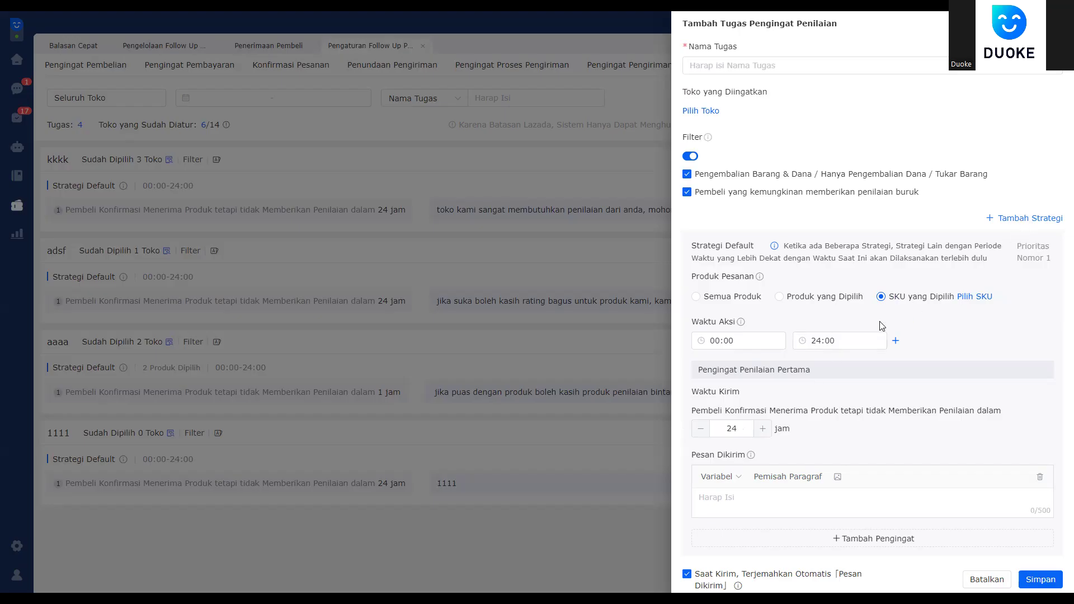
left_click(1007, 218)
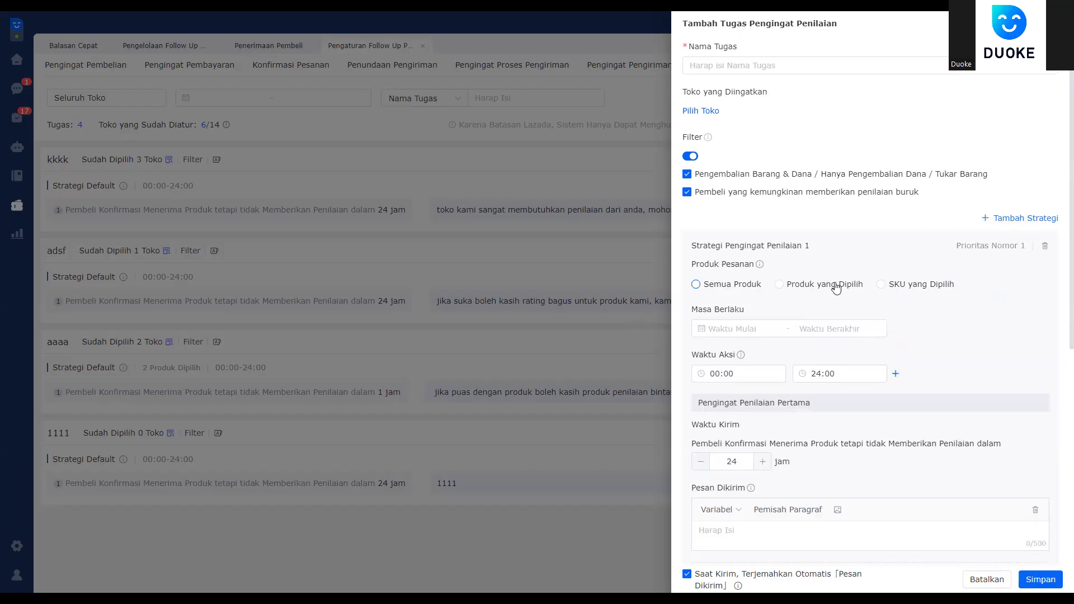
left_click(836, 286)
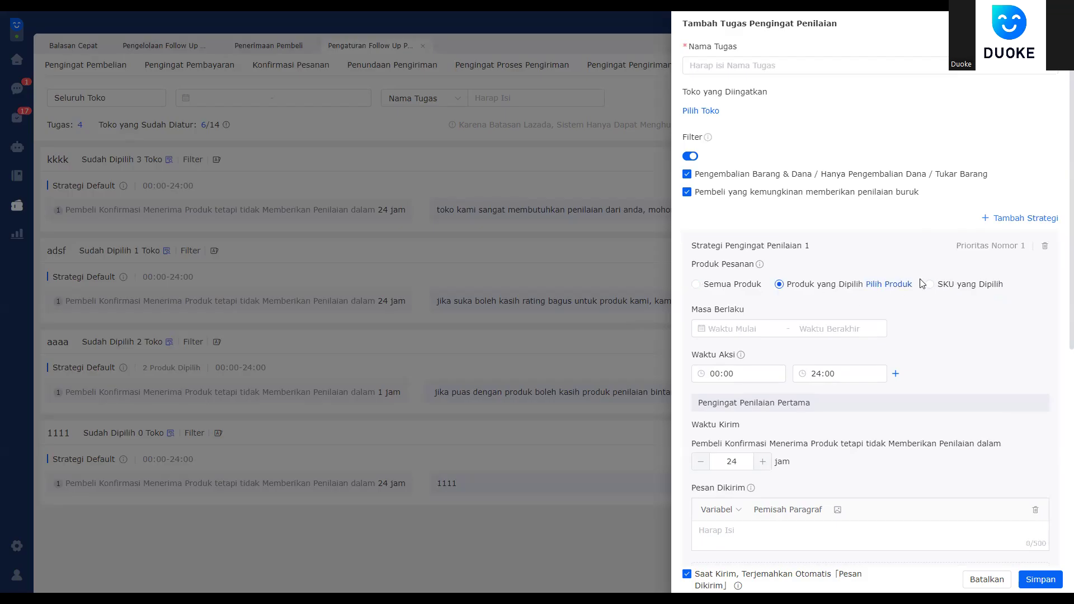
scroll(922, 284, "down", 2)
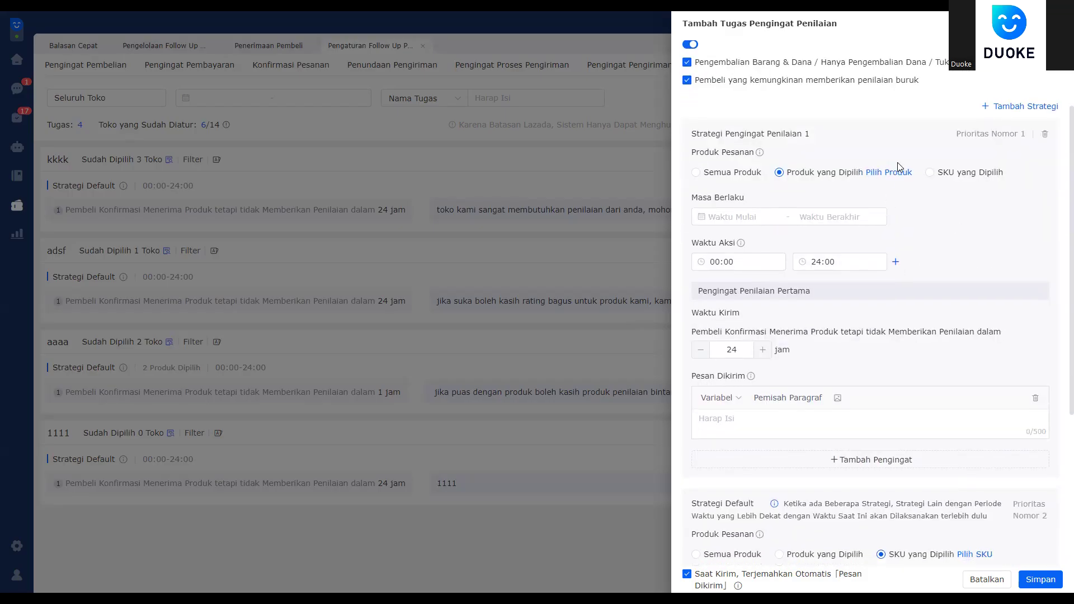
scroll(898, 162, "down", 4)
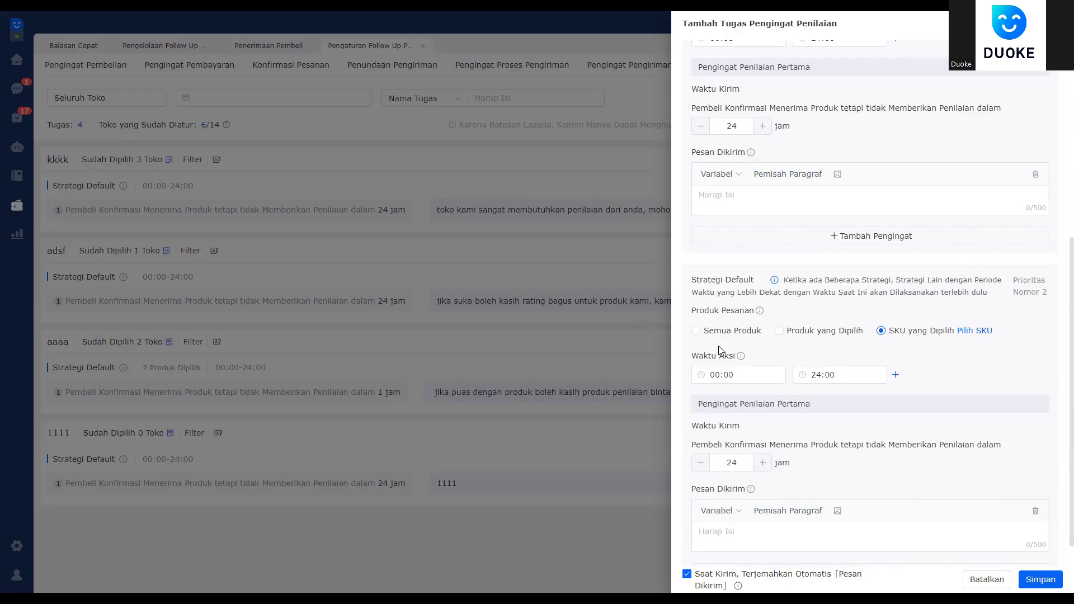
left_click(714, 332)
scroll(811, 364, "down", 1)
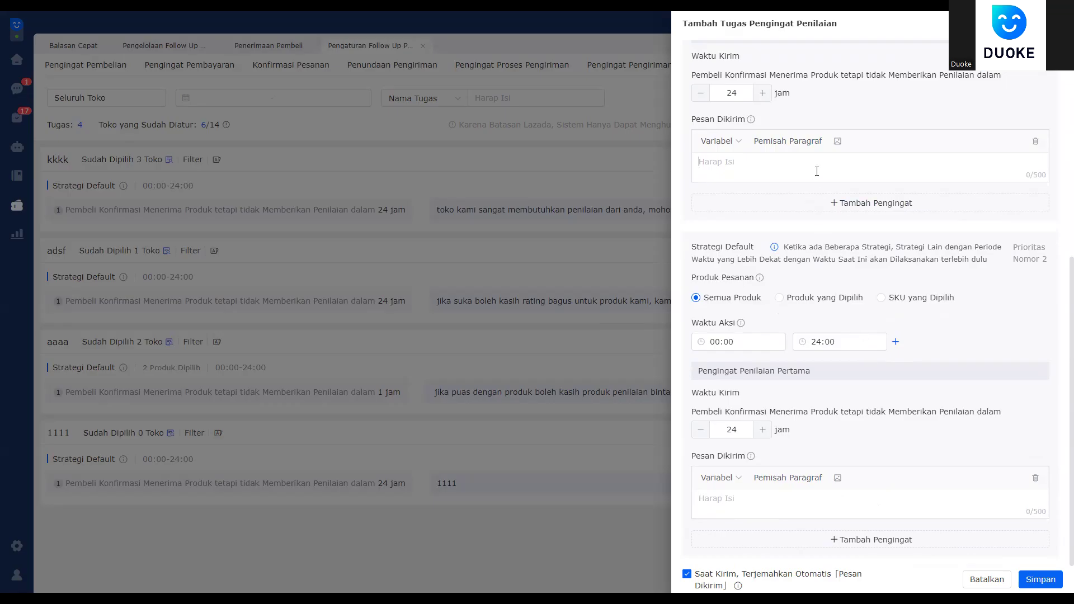
Step: Enter 'mohon kasih penilaian bintang 5' in the first strategy message and copy it into the second
type("s")
key("BackSpace")
type("mohon kasih penilaian bintang 5")
key("ctrl+a")
key("ctrl+c")
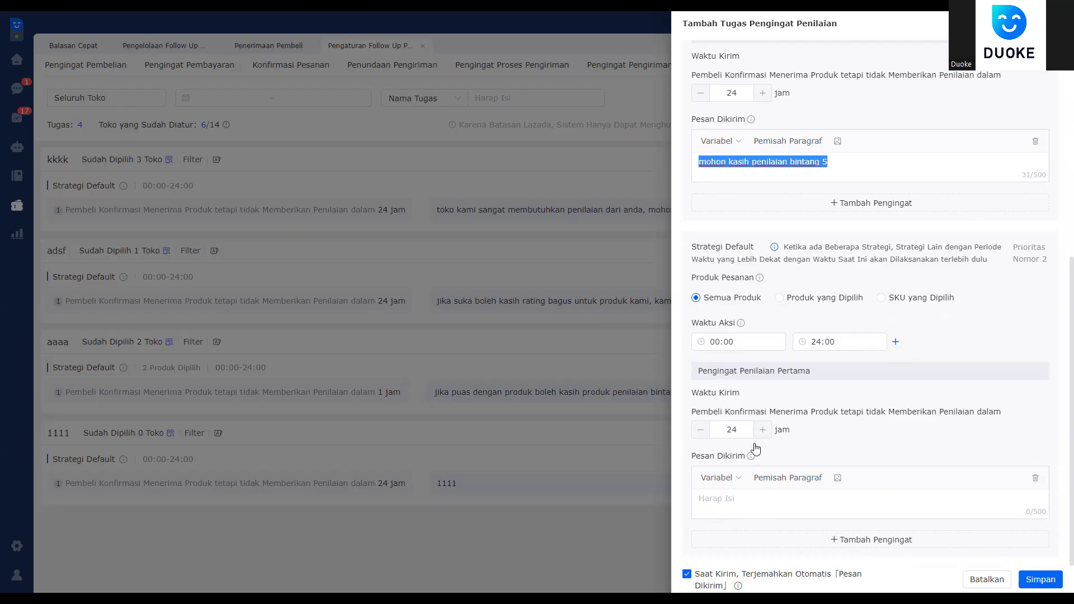
left_click(878, 497)
key("ctrl+v")
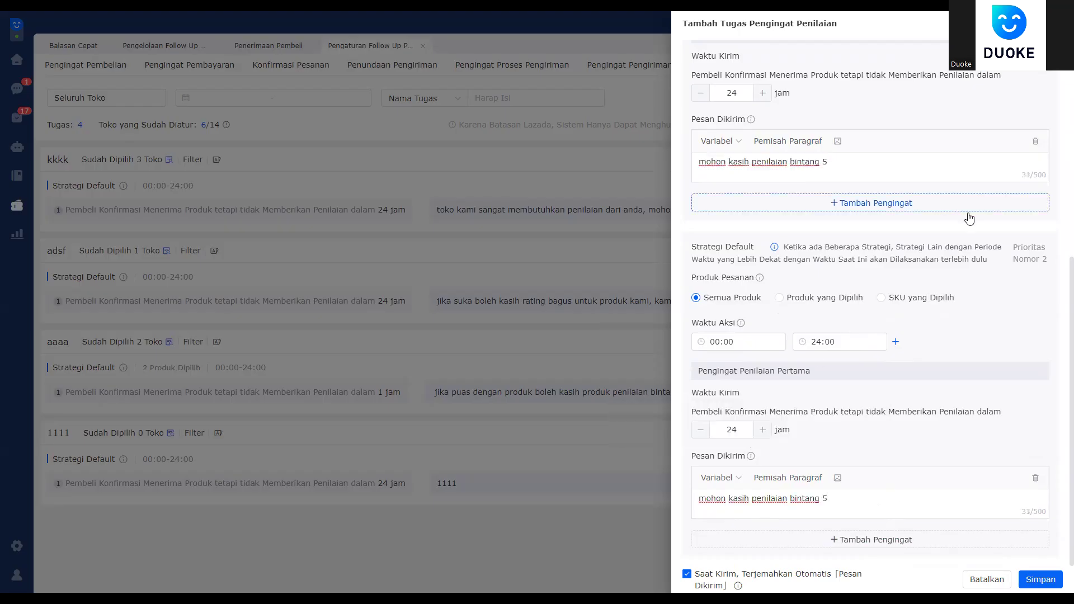
Step: Discard the new task without saving and return to the follow-up management dashboard
scroll(935, 407, "up", 3)
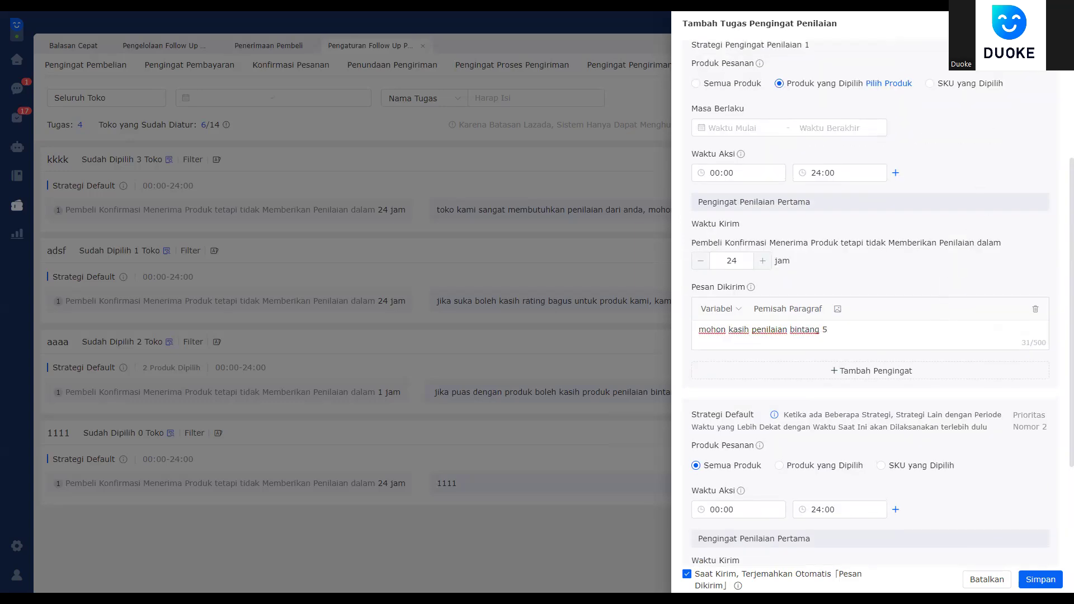
key("Escape")
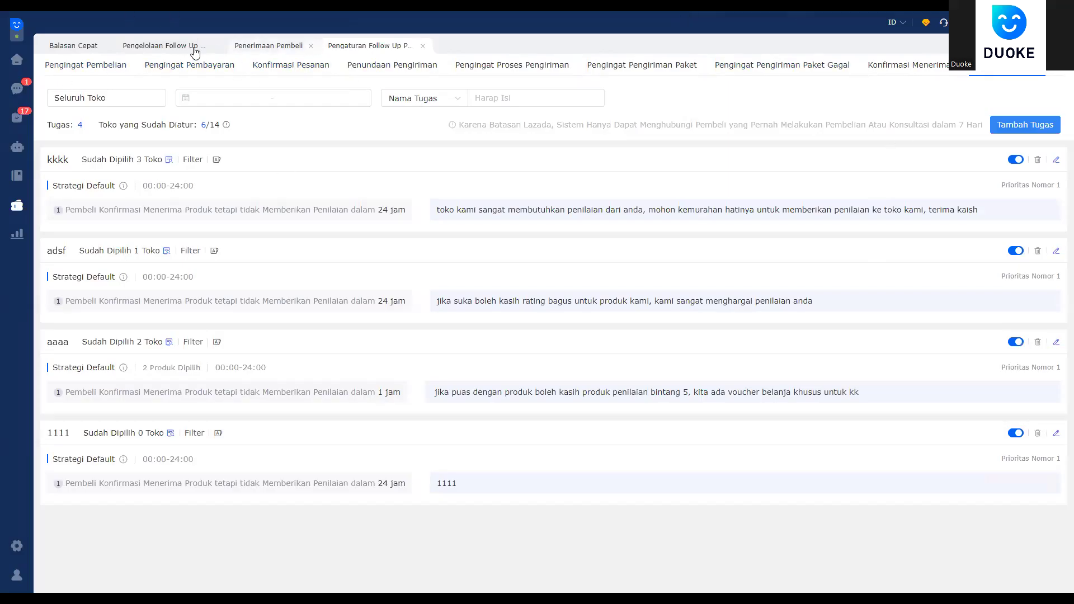
left_click(162, 46)
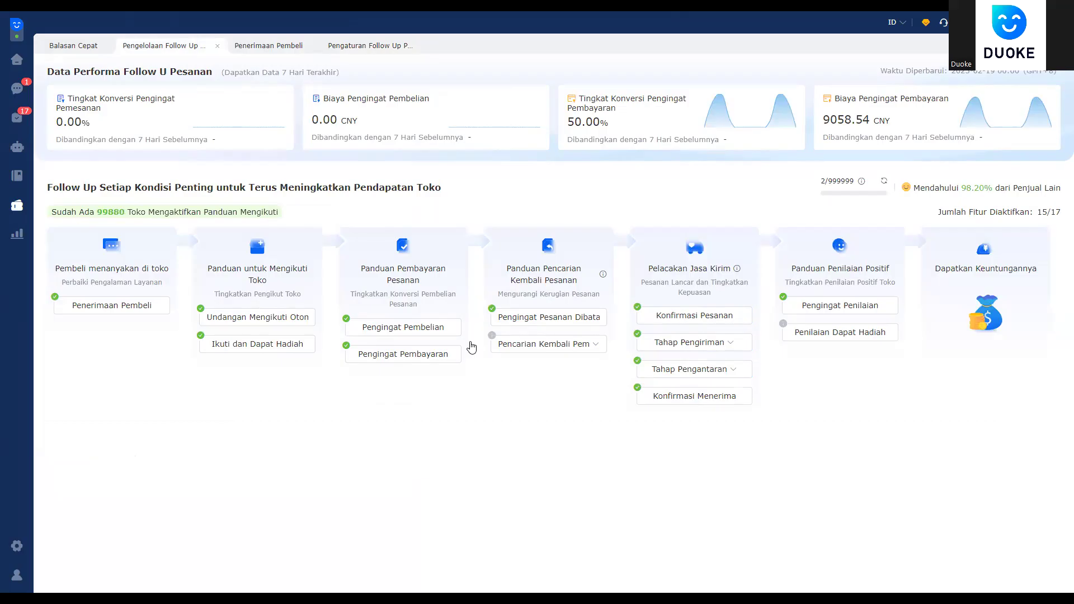
Step: Open the buyer messages inbox from the left sidebar
left_click(18, 90)
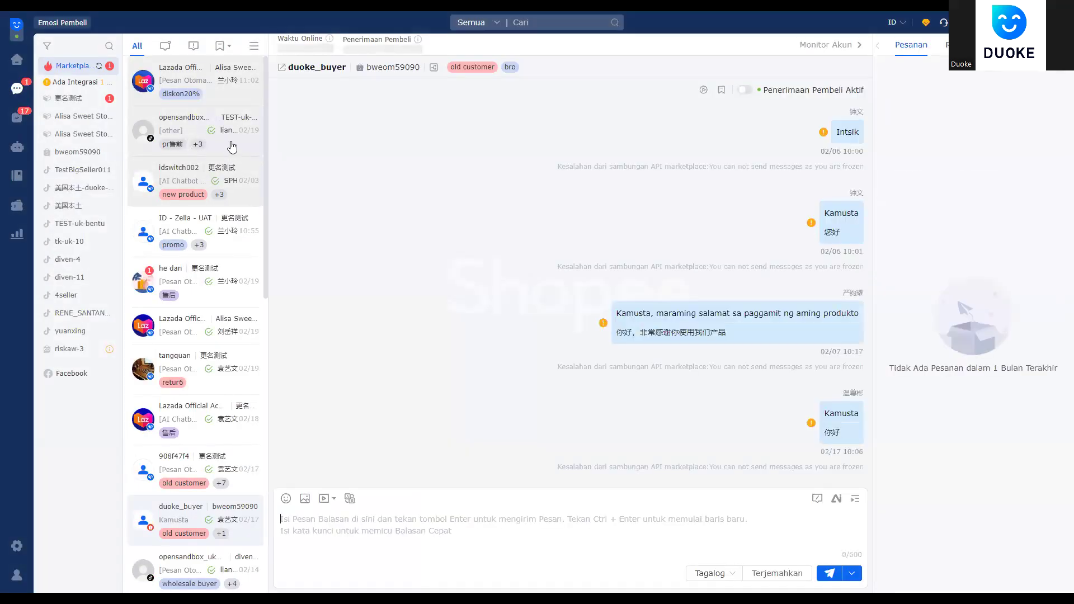
Step: Open the TikTok test buyer's opensandbox conversation and review its earlier shipping reminder
left_click(233, 145)
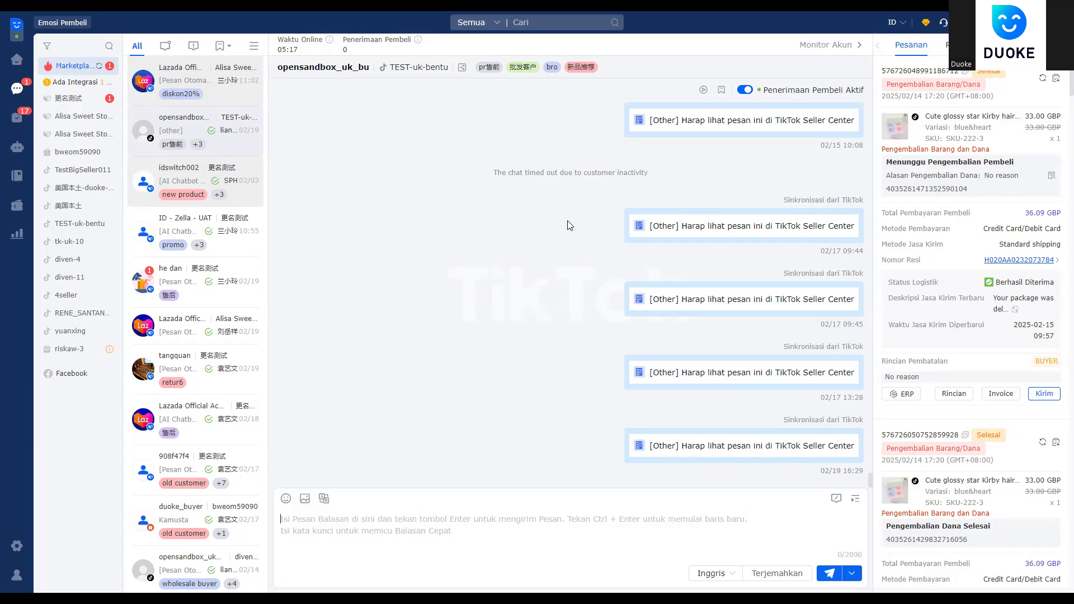
scroll(607, 193, "up", 5)
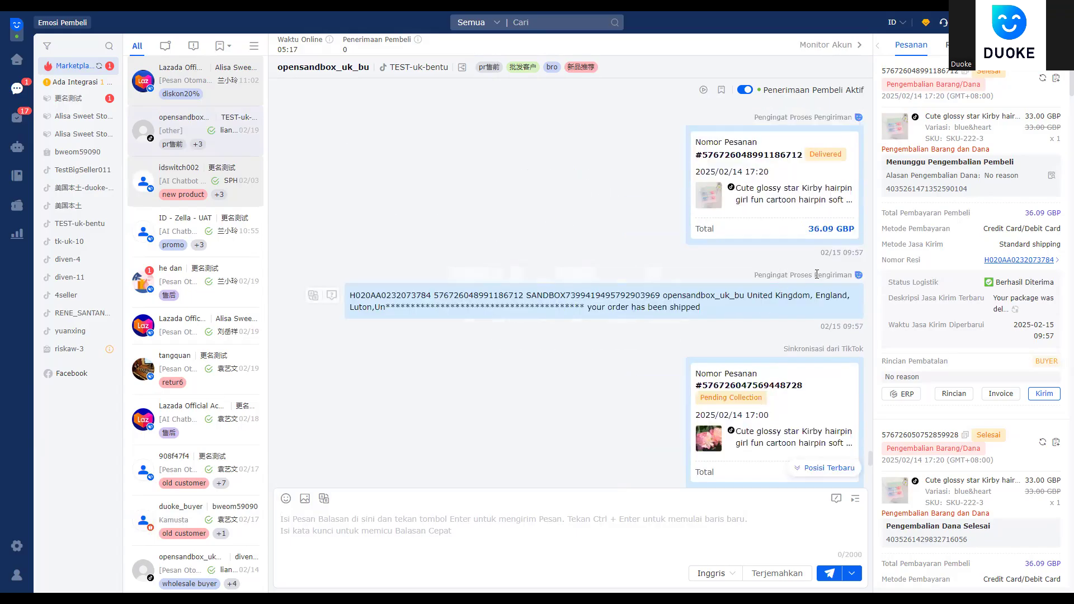
left_click_drag(822, 278, 703, 308)
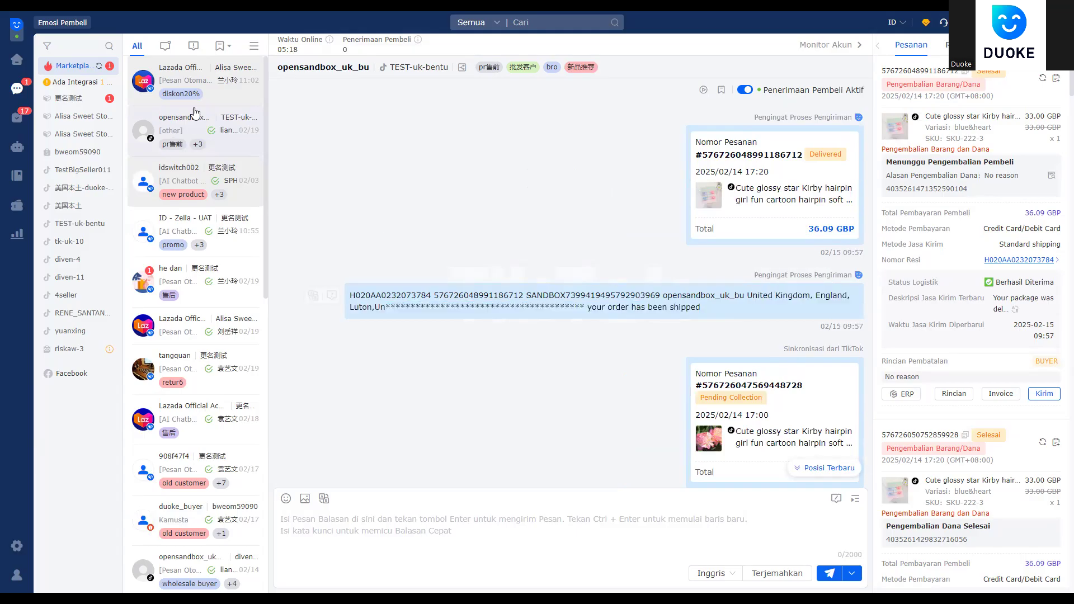
Step: Filter the chat list to Lainnya Sudah Dibalas conversations
left_click(254, 46)
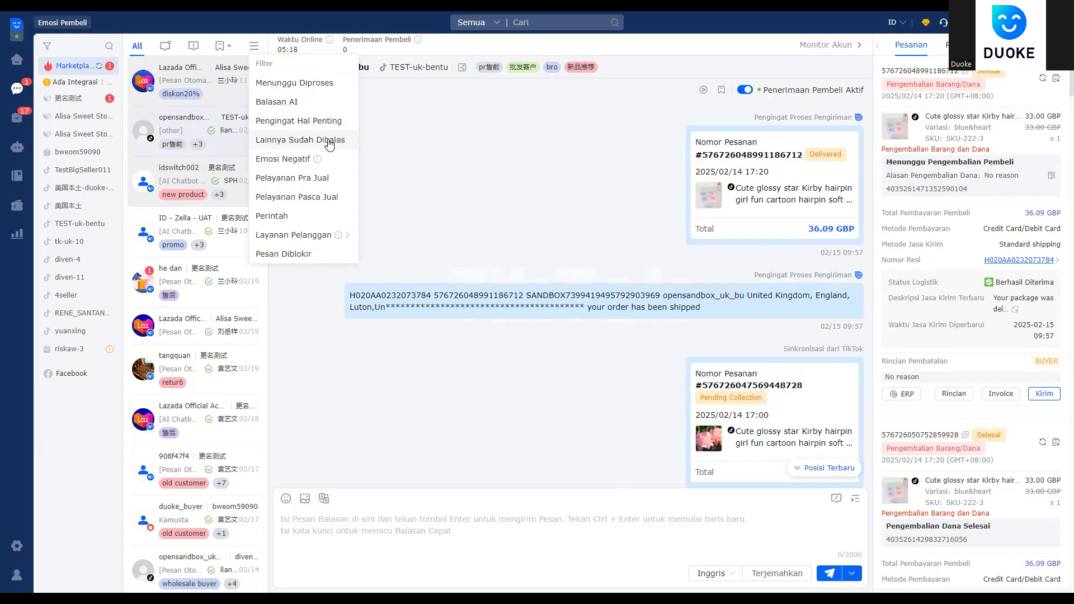
left_click(328, 142)
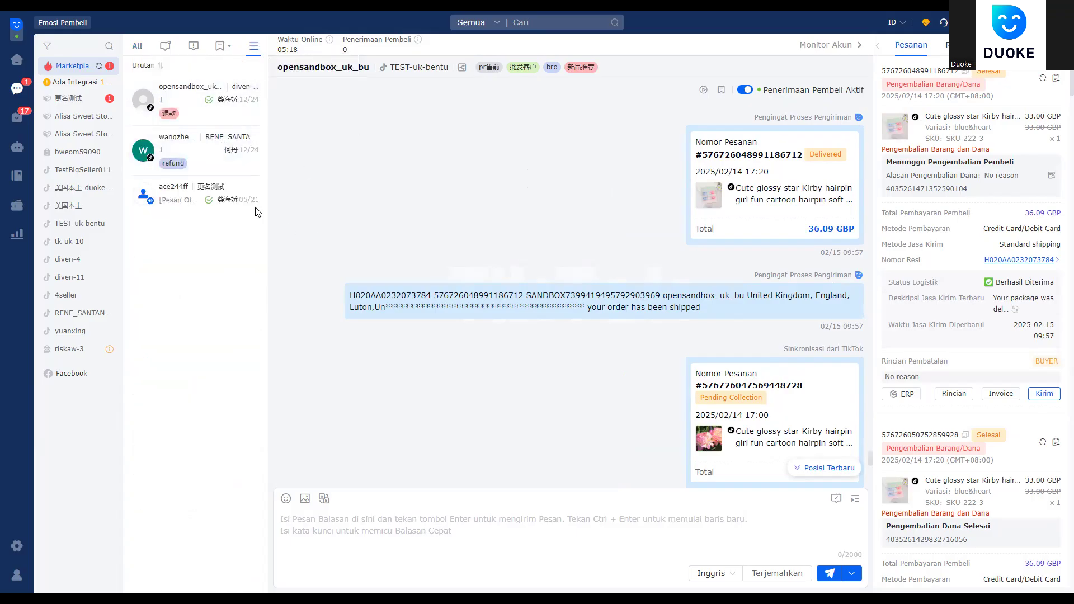
left_click(254, 46)
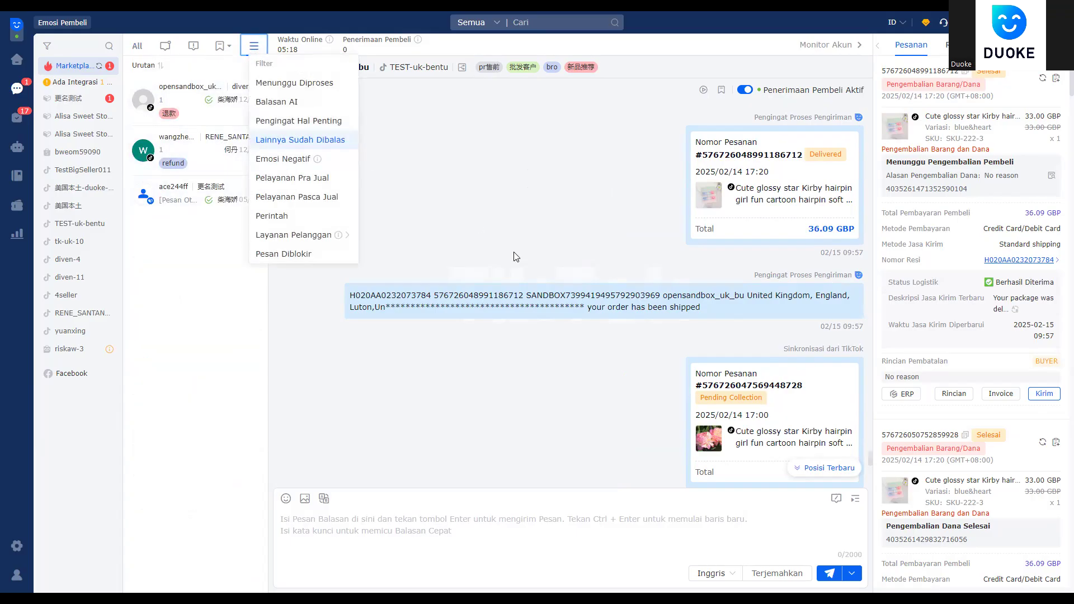
left_click(515, 257)
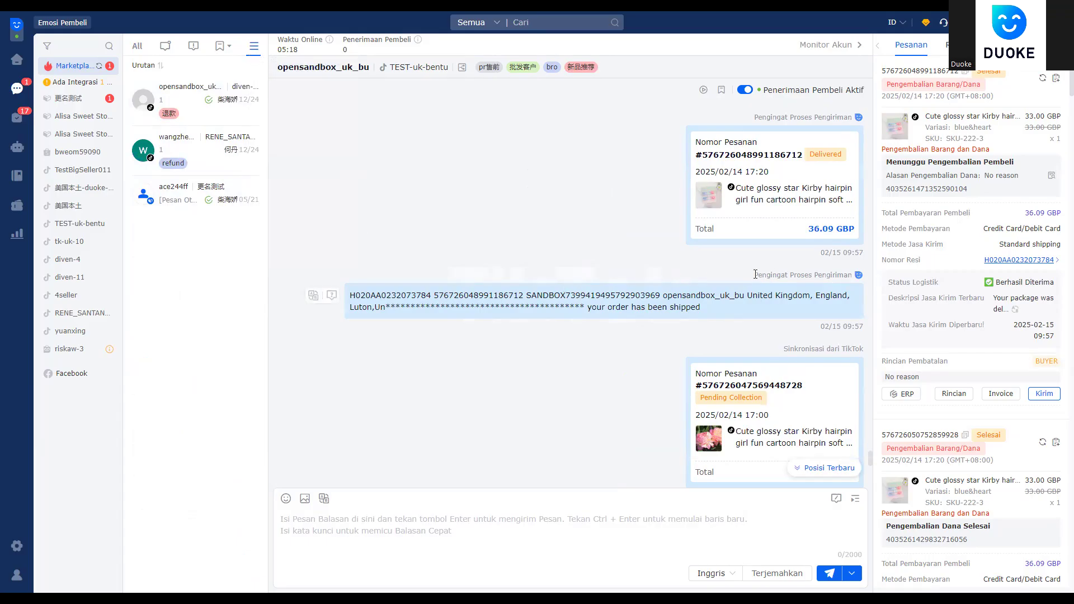
Step: Highlight the Pengingat Proses Pengiriman shipping notice text in the chat
triple_click(774, 275)
left_click(846, 277)
left_click_drag(852, 274, 827, 276)
left_click(790, 278)
left_click(849, 276)
left_click_drag(713, 306, 341, 301)
left_click(339, 297)
left_click(694, 305)
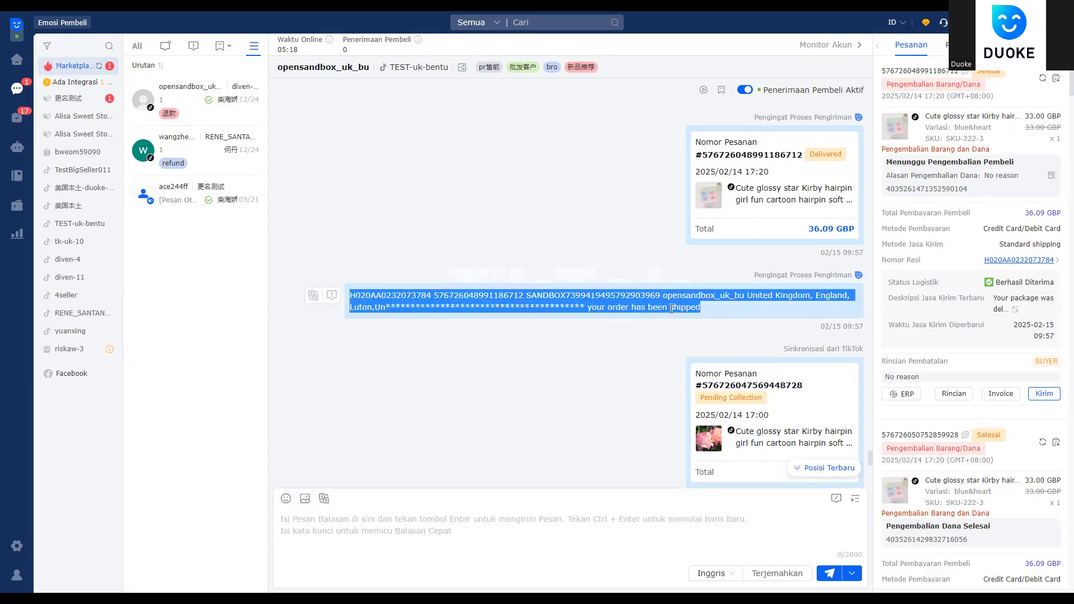
left_click(710, 306)
left_click_drag(701, 308, 457, 295)
Step: Select an earlier shipped-notice message in the history, then show the buyer's vouchers
scroll(696, 258, "up", 5)
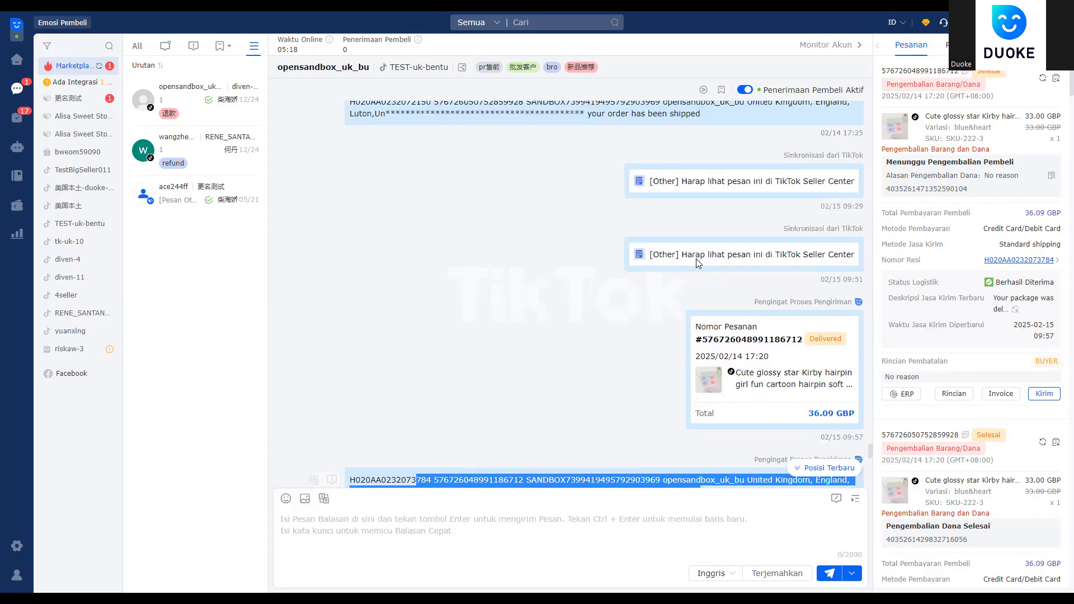
scroll(698, 263, "up", 5)
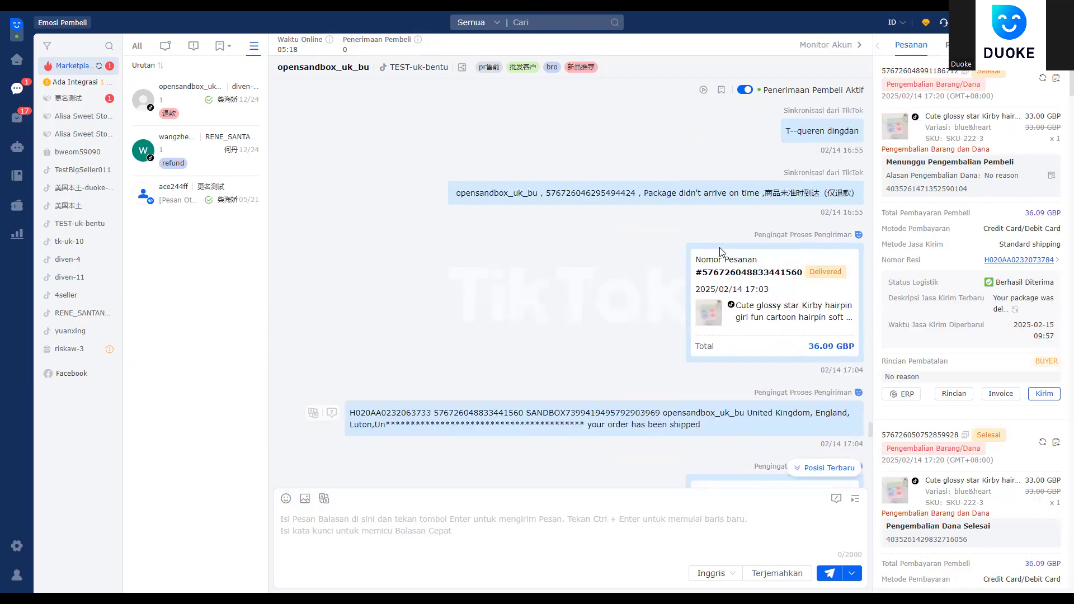
scroll(757, 253, "up", 5)
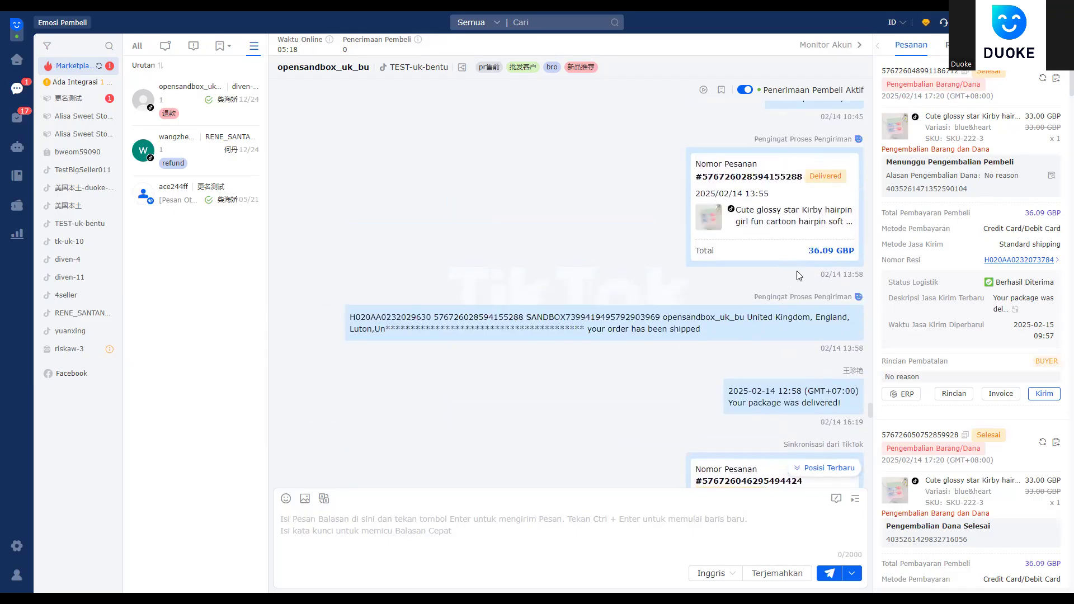
left_click_drag(754, 296, 857, 301)
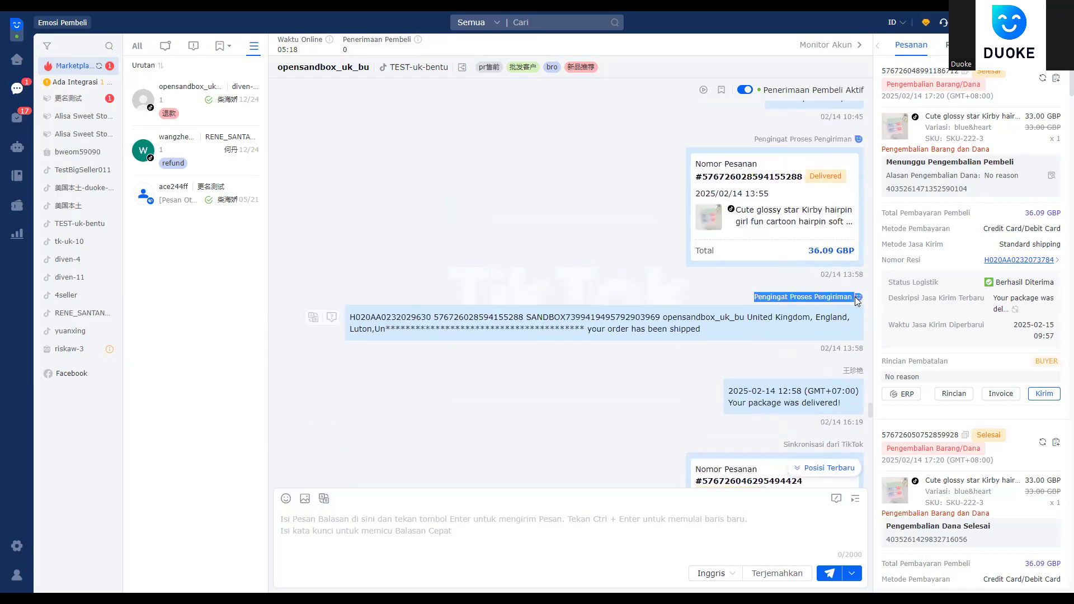
left_click(703, 334)
left_click_drag(712, 334, 340, 316)
left_click(342, 316)
triple_click(342, 316)
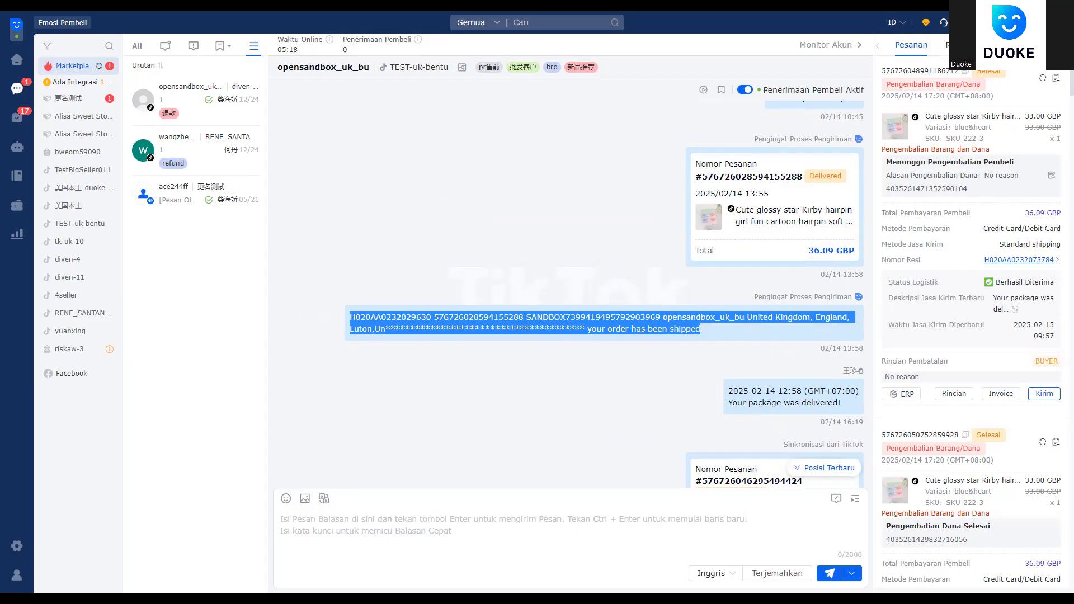
left_click(663, 329)
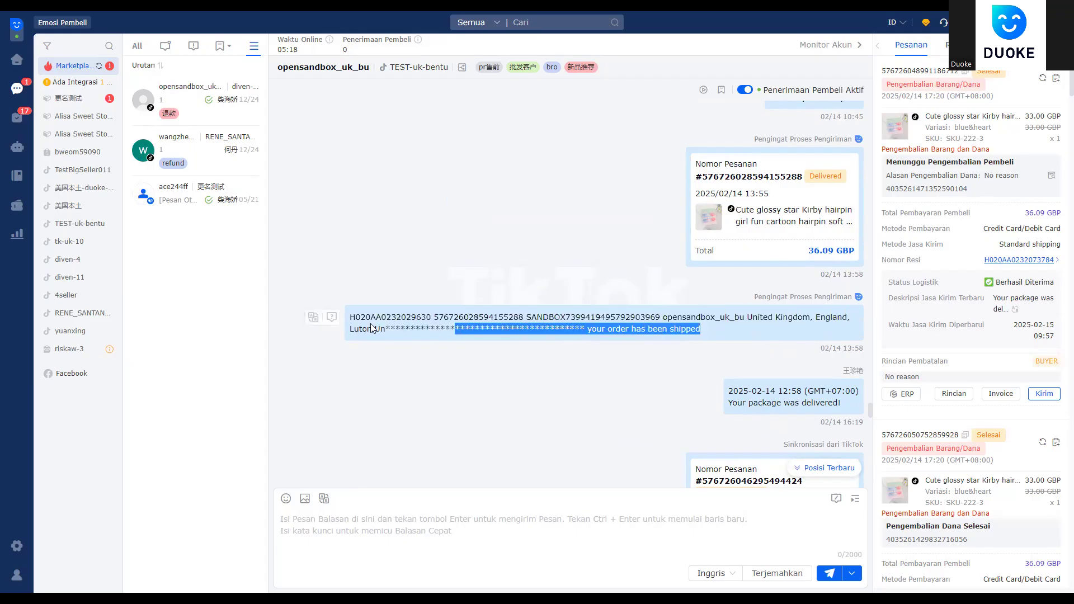
triple_click(343, 314)
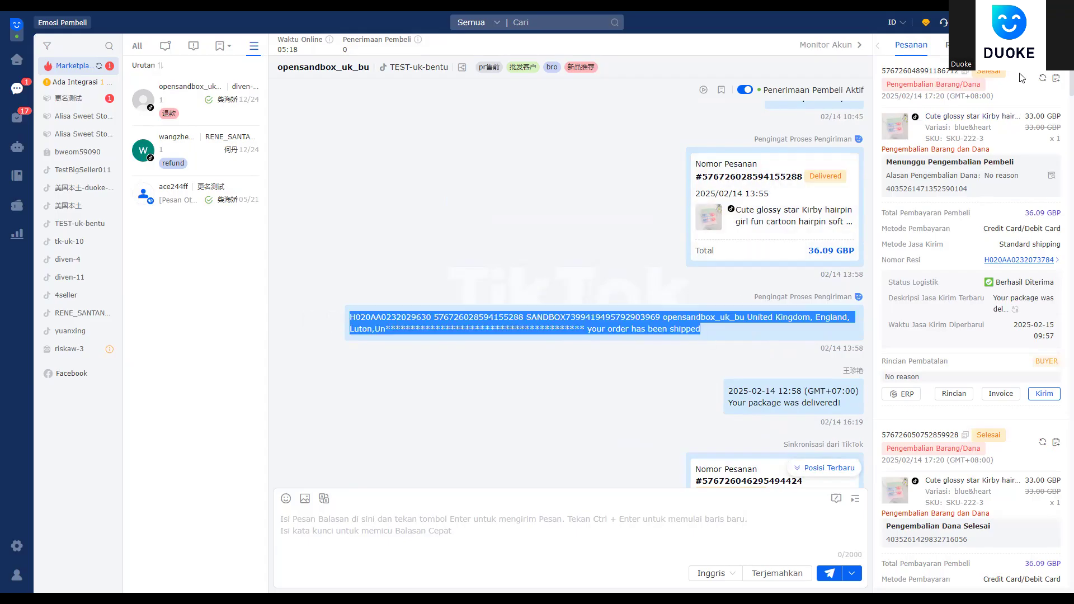
left_click(1028, 46)
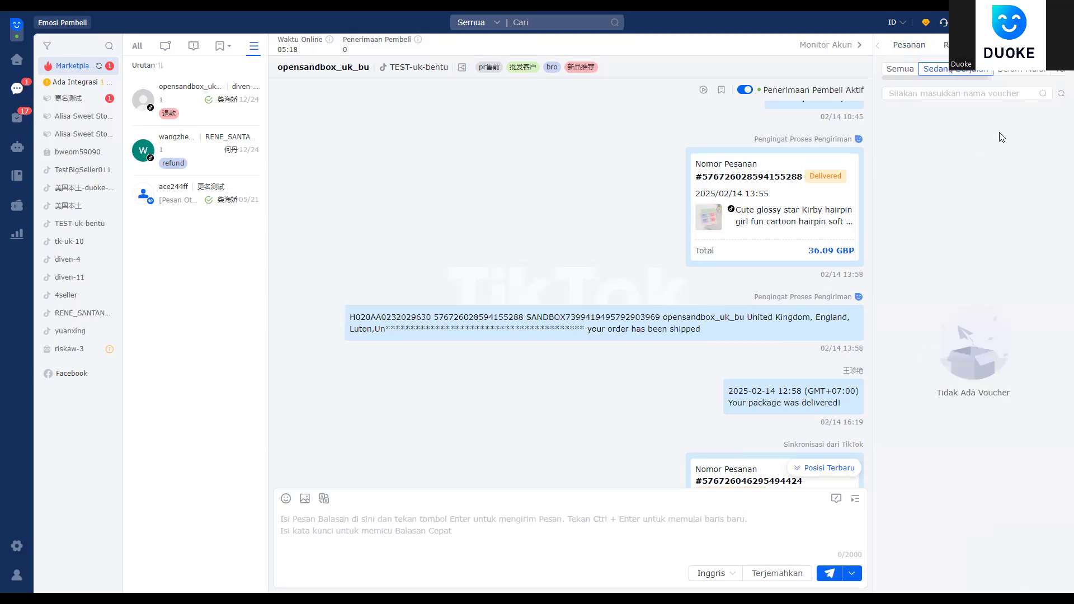
Step: Check the buyer's vouchers under Semua and Belum (none), then open the knowledge-base Q&A page
left_click(900, 77)
left_click(1012, 71)
left_click(18, 178)
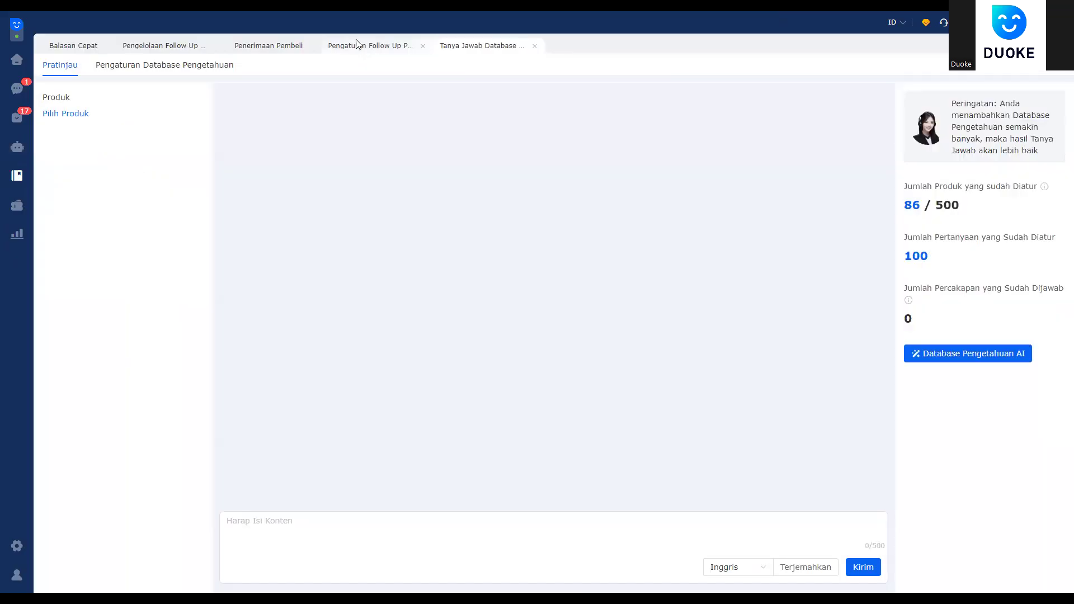
Step: Open the 6666 purchase-reminder task in the editor, look it over, and close it
left_click(357, 45)
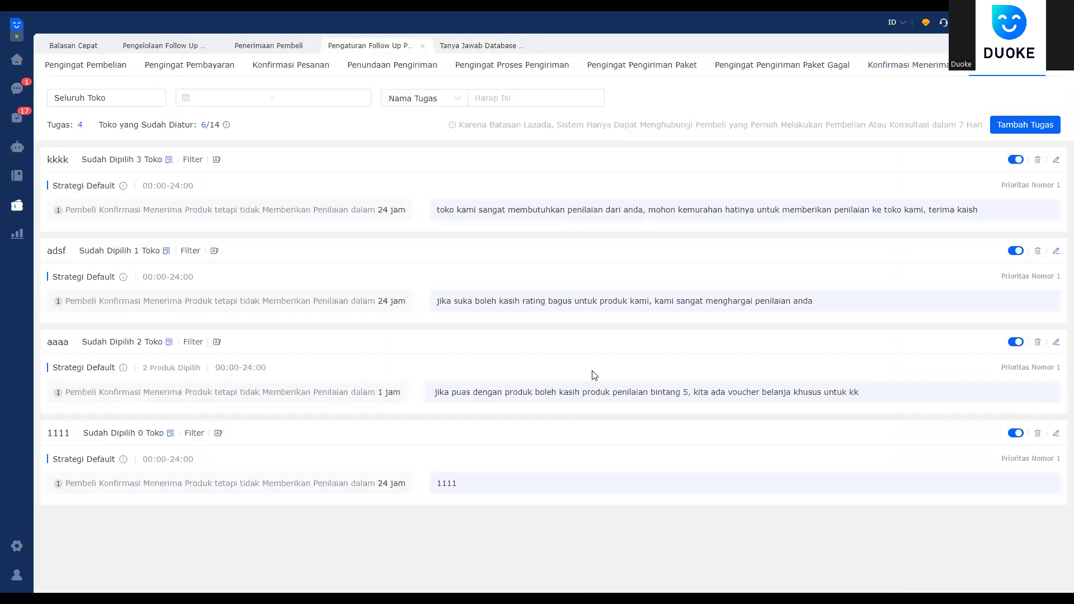
left_click(96, 75)
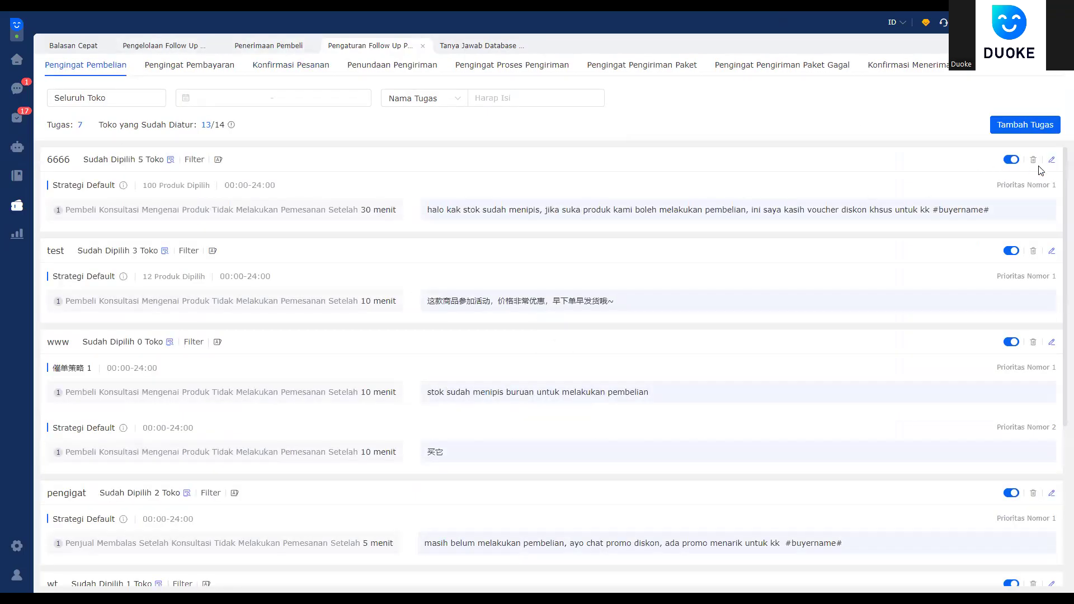
left_click(1051, 160)
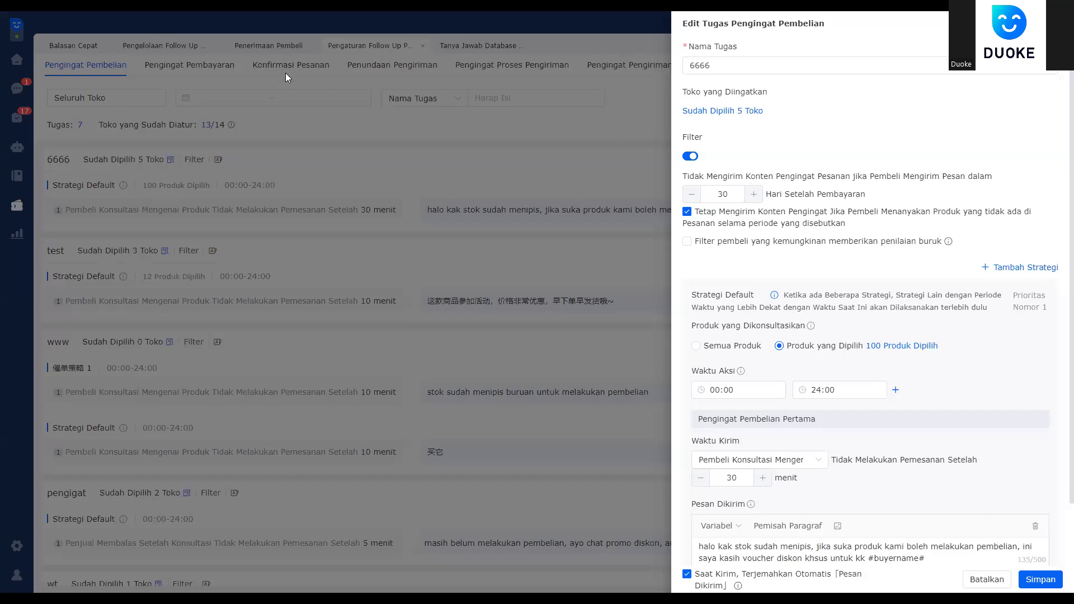
scroll(987, 388, "down", 2)
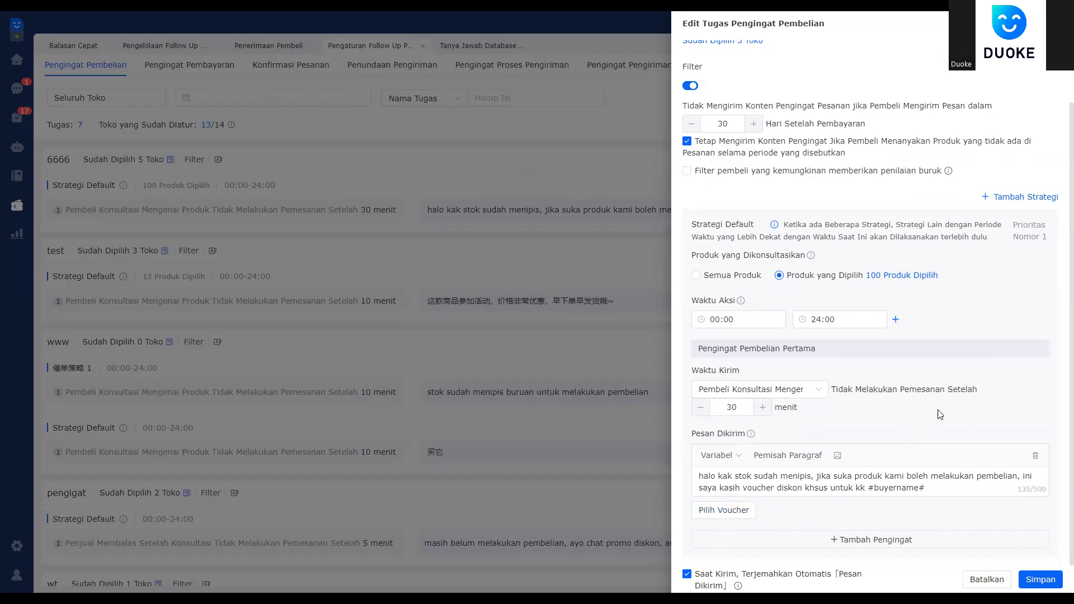
left_click(1057, 24)
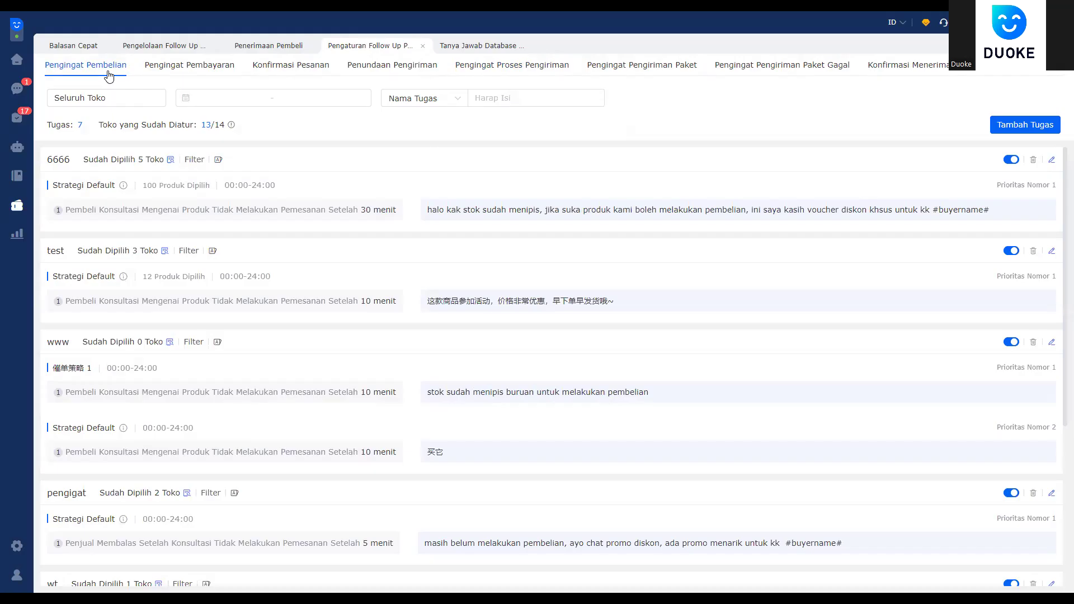
Step: Reopen the 6666 task, close it again, and return to the follow-up overview
left_click(1052, 160)
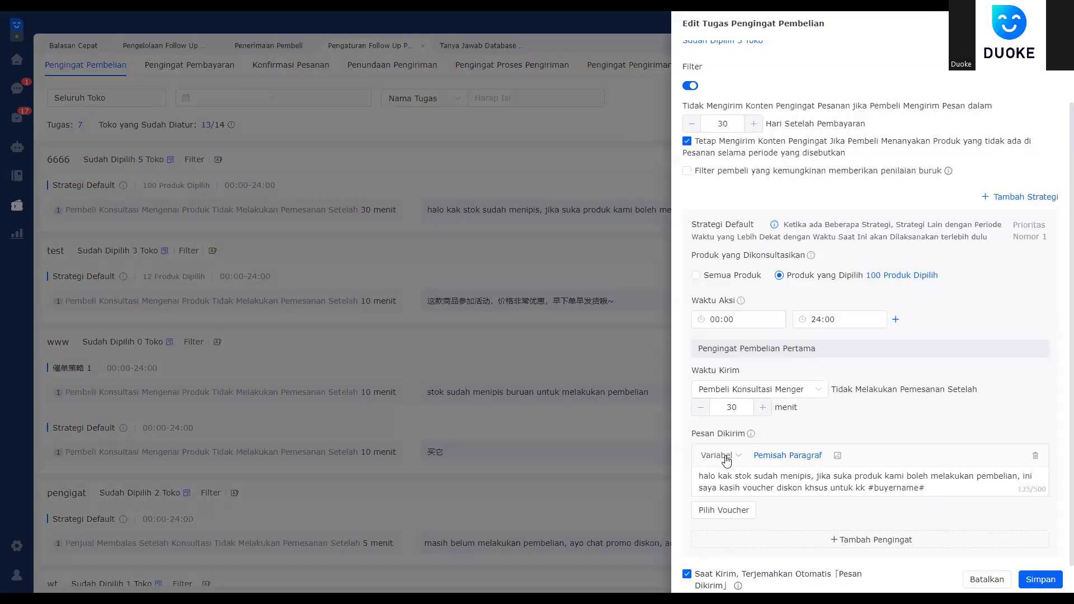
mouse_move(725, 456)
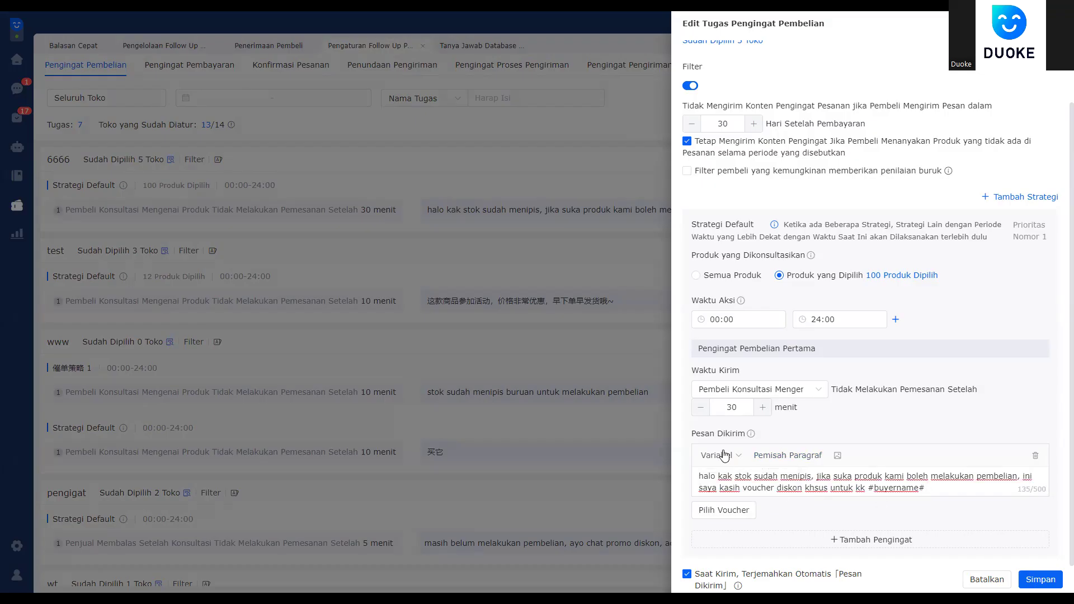
left_click(300, 41)
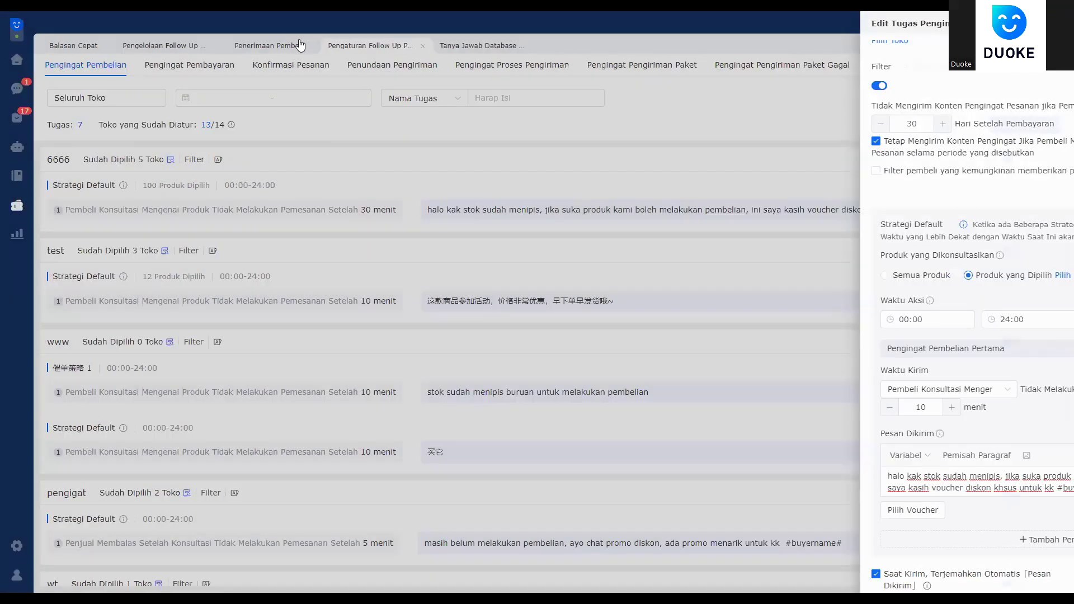
left_click(143, 48)
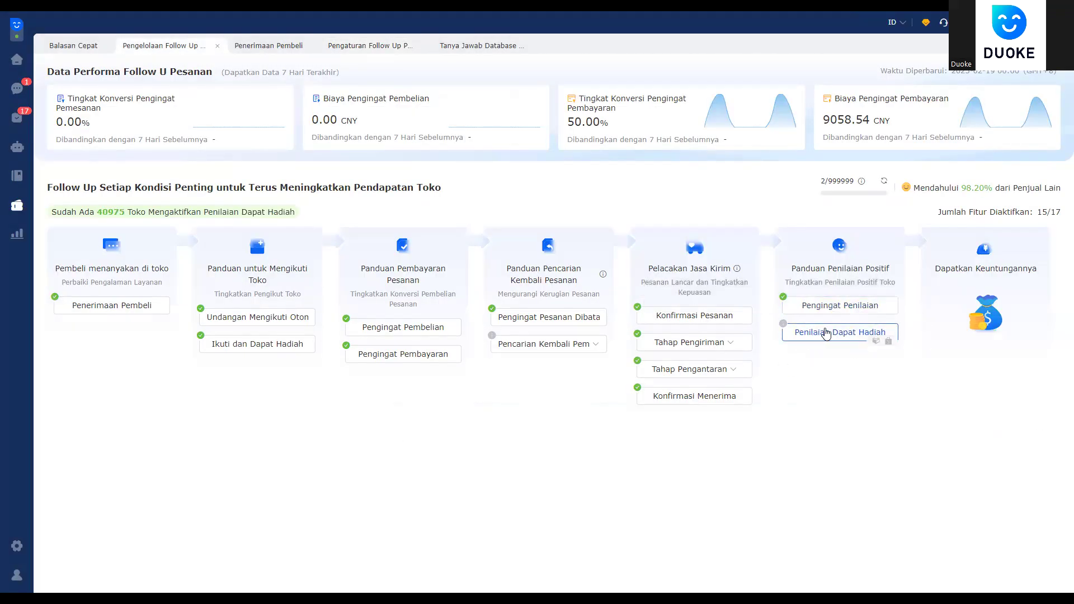
Step: In Penilaian Dapat Hadiah, tick the Philippine Shopee store and open its review strategy settings
left_click(841, 334)
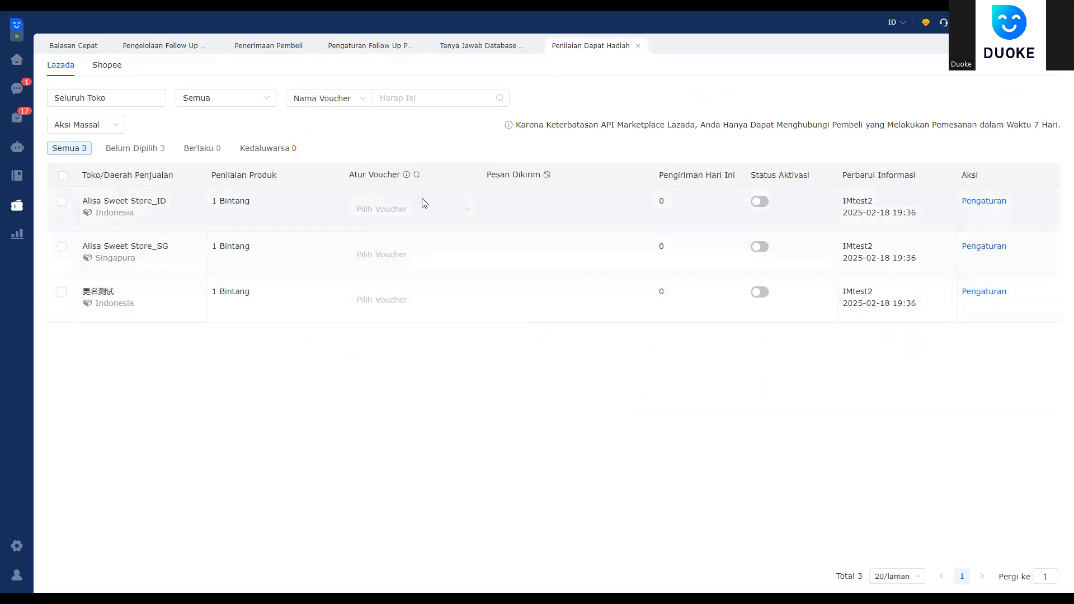
left_click(438, 214)
left_click(619, 185)
left_click(108, 69)
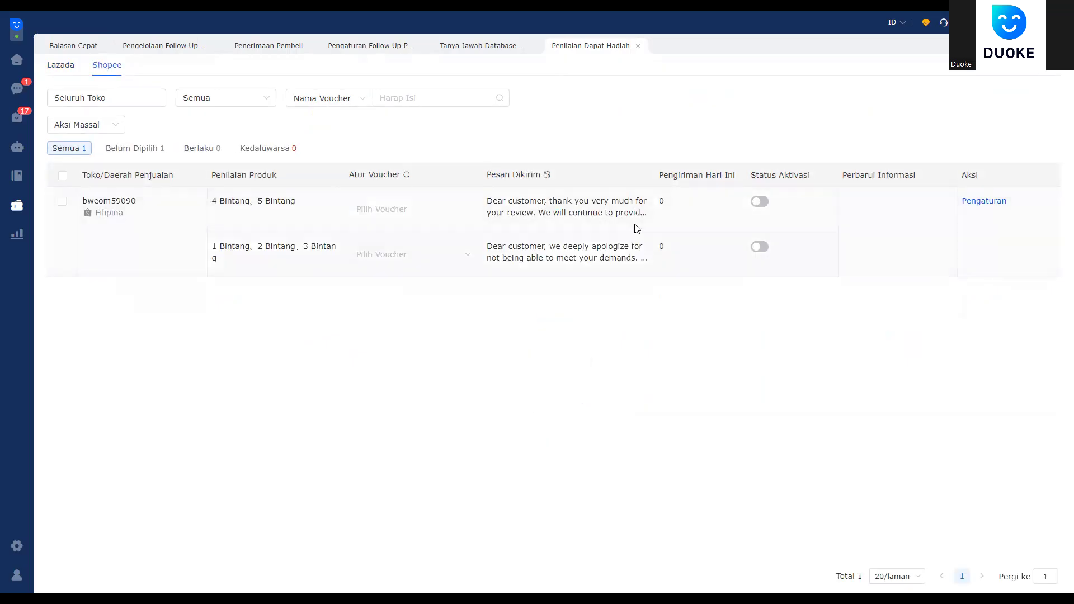
left_click(62, 201)
left_click(984, 201)
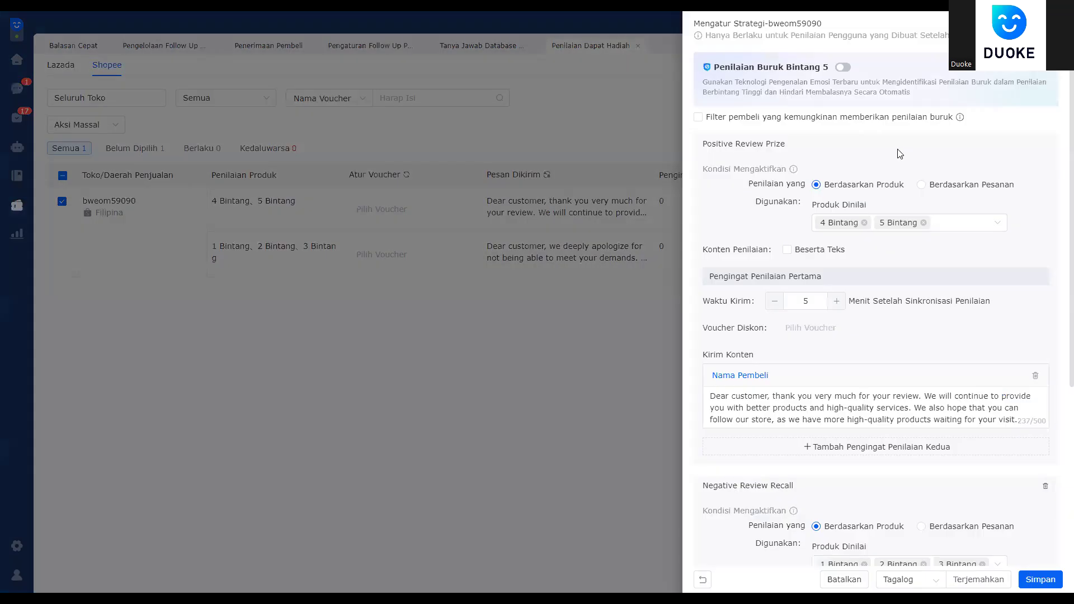
Step: Limit the positive-review reward to 5 Bintang, with no voucher attached and no text requirement
left_click(855, 222)
left_click(864, 223)
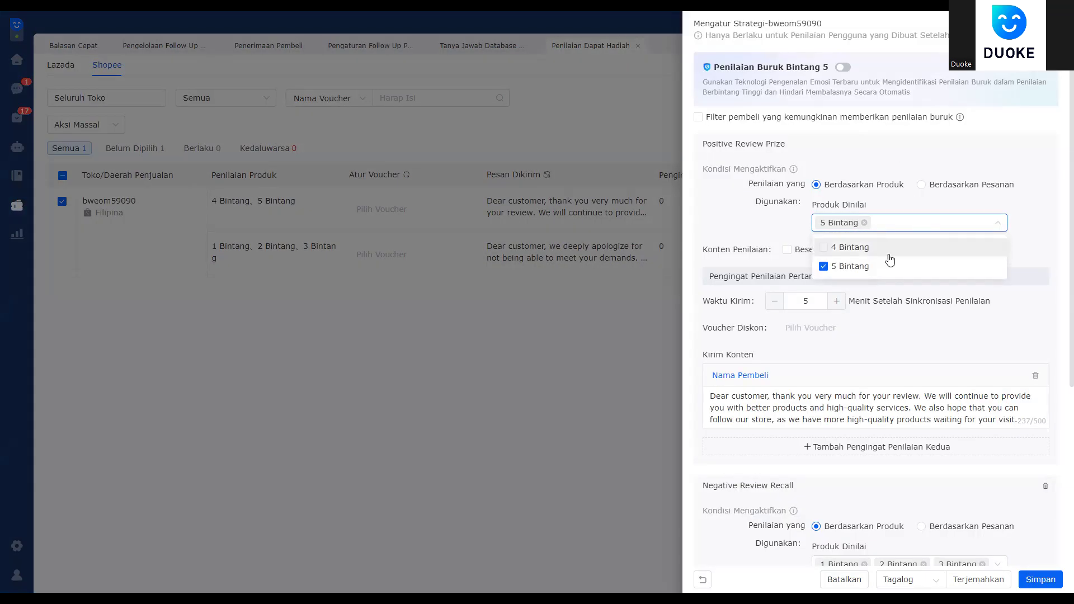
left_click(977, 338)
left_click(840, 329)
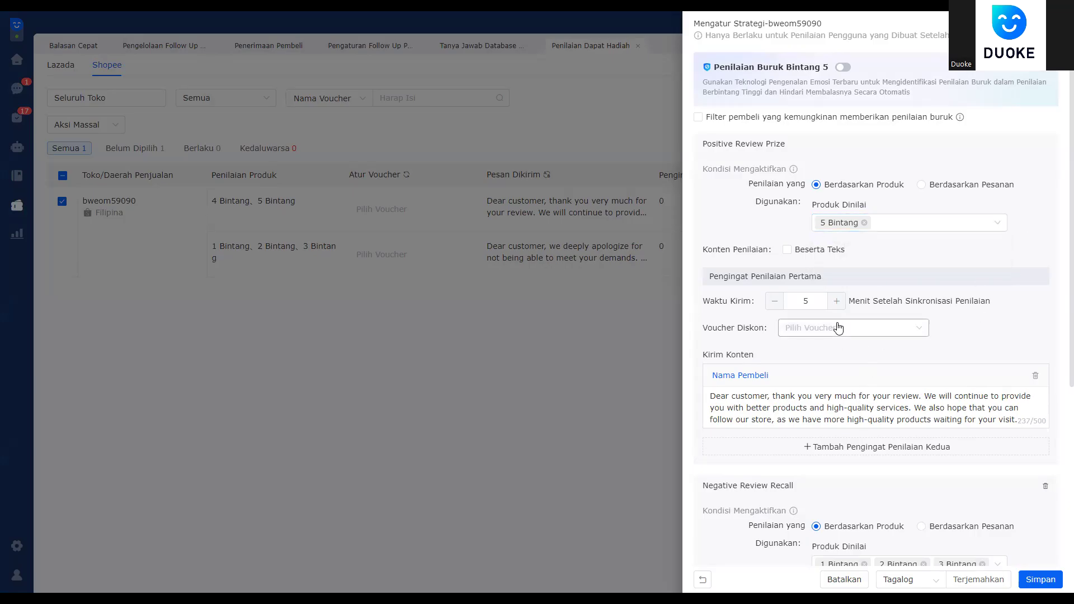
left_click(993, 327)
left_click(793, 251)
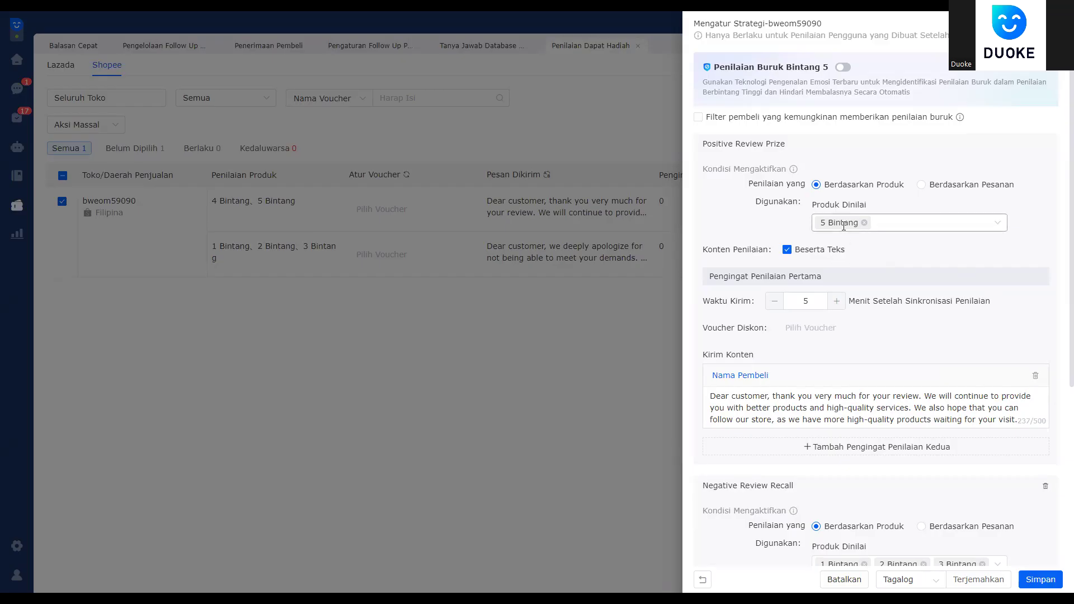
left_click(787, 249)
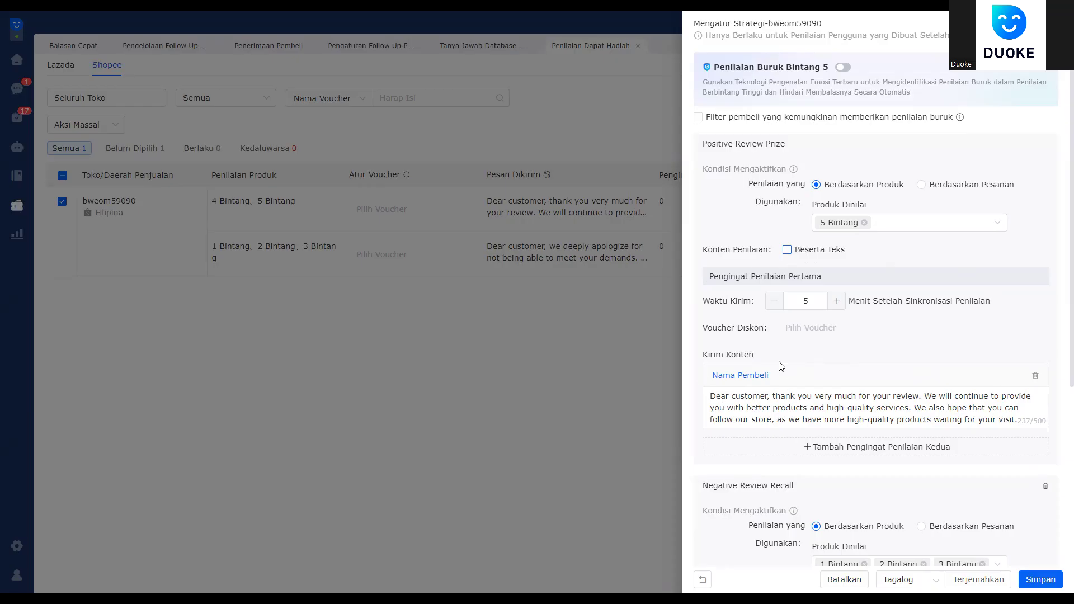
left_click(806, 333)
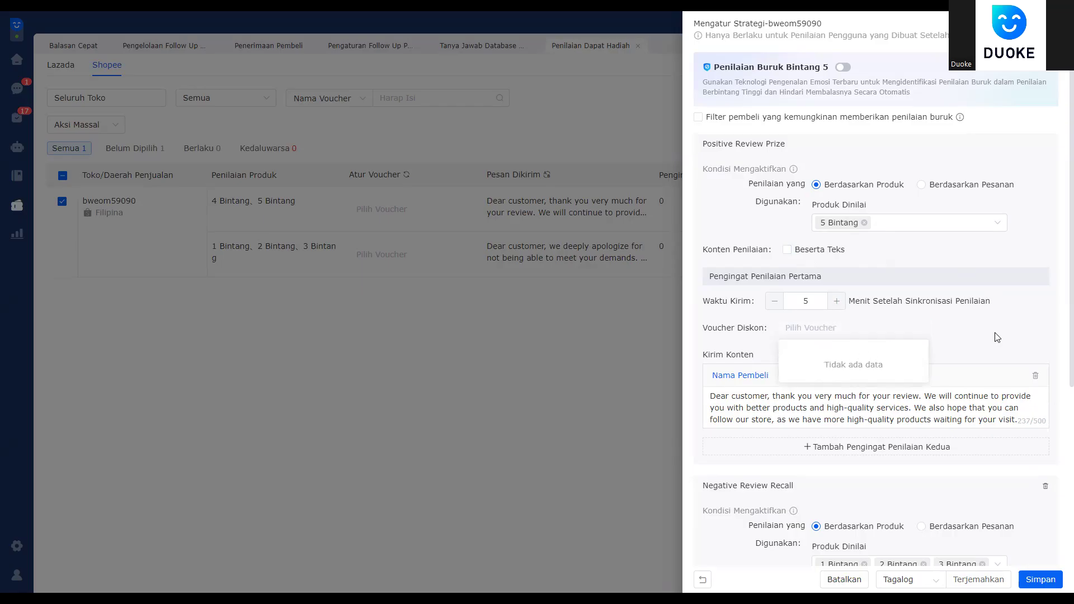
left_click(950, 343)
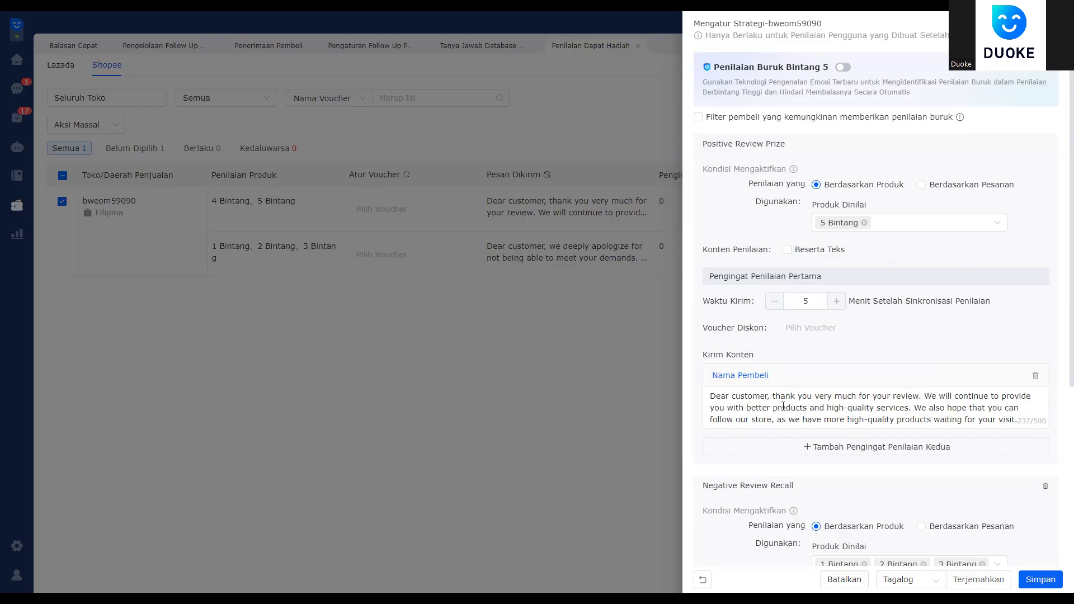
Step: Replace the positive-review message with 'terima kasih atasa penilaian bintang 5, ini ada voucher belanja untuk'
left_click_drag(712, 388, 1058, 431)
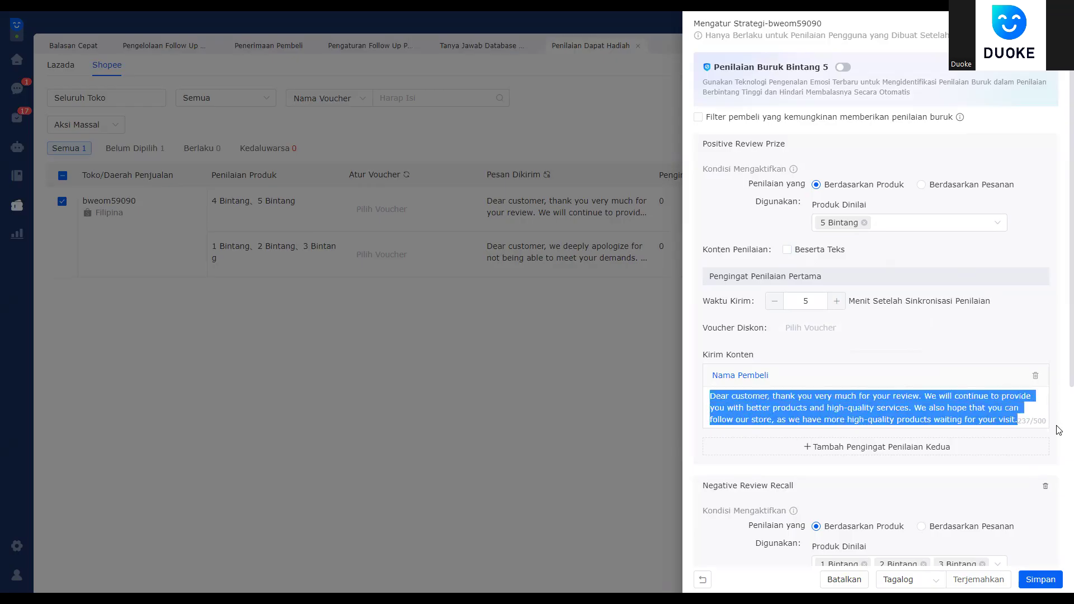
left_click(813, 402)
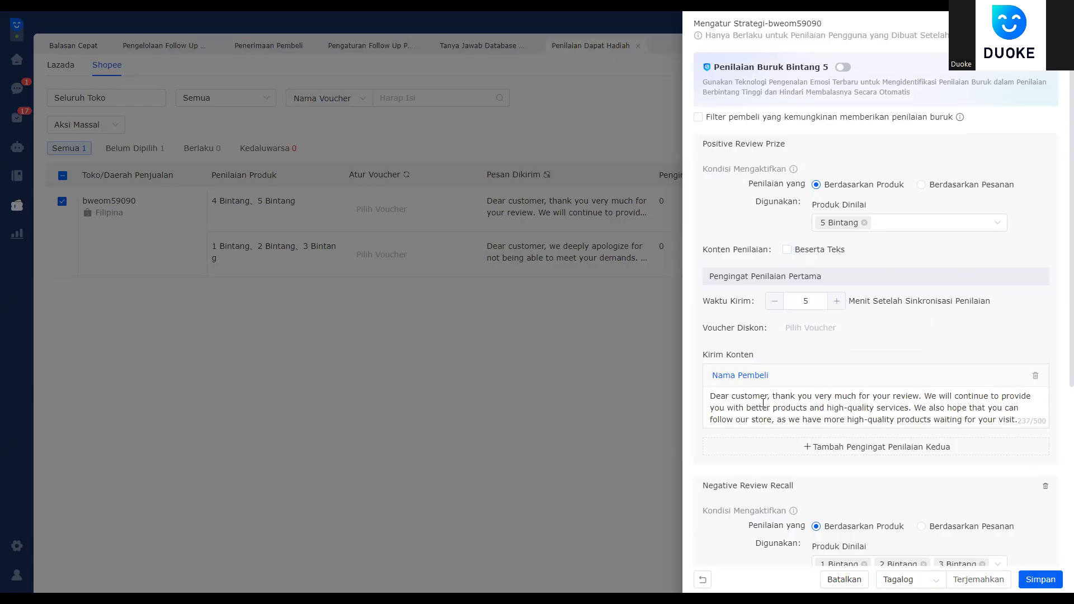
key("ctrl+a")
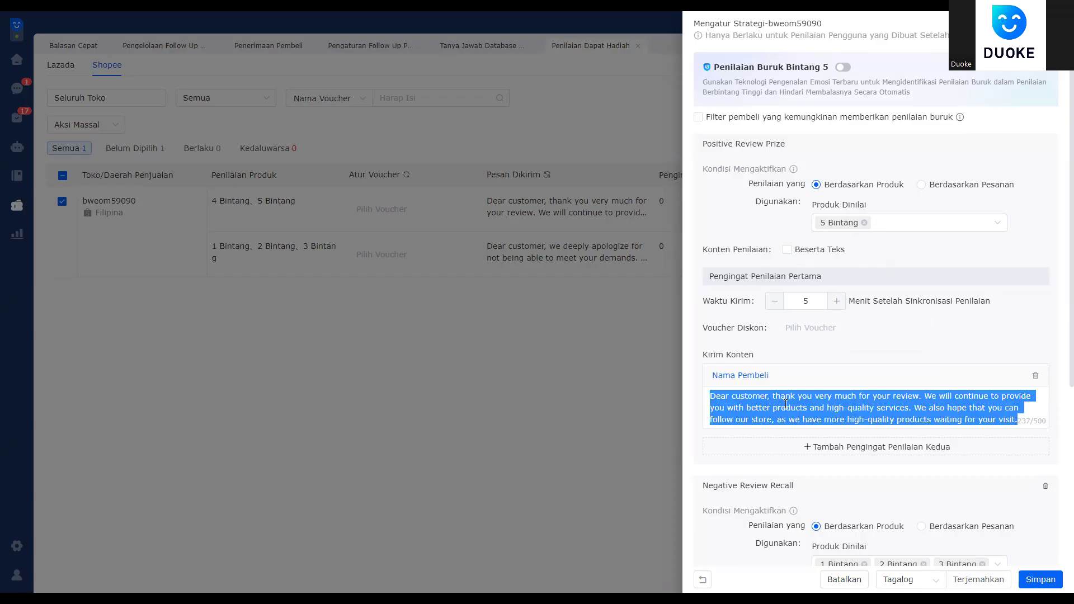
type("terima ")
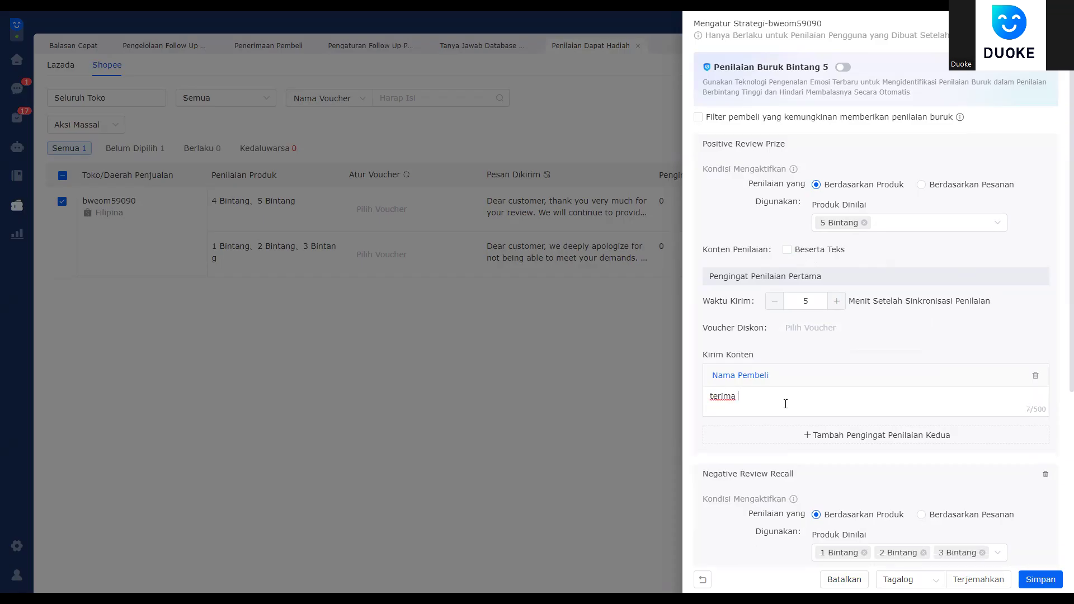
type("kasih atasa penilaian bintang ")
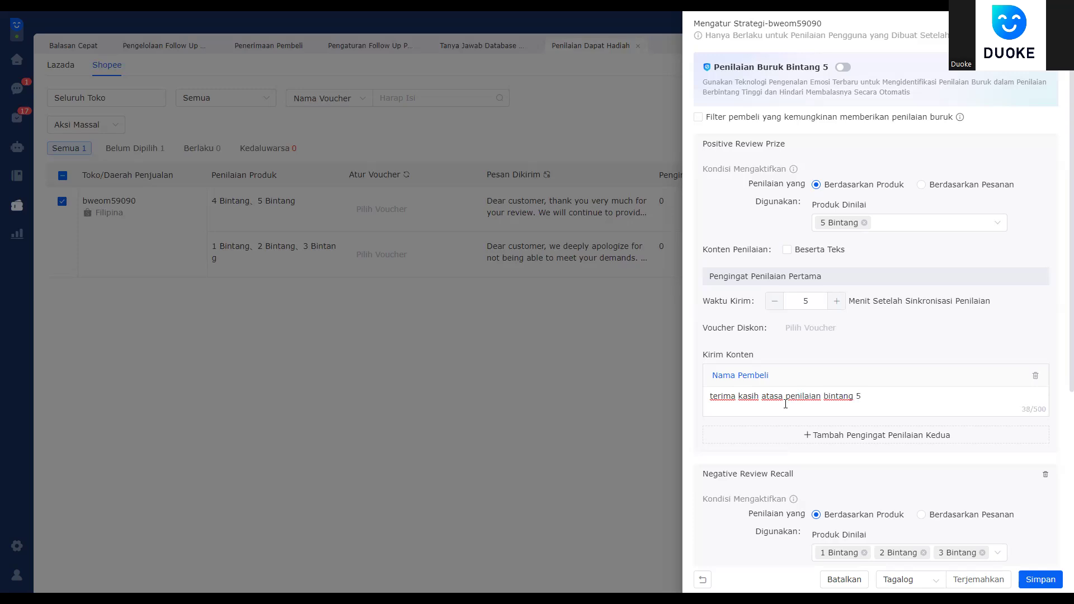
type("5, ini ada voucher belanja untuk kk")
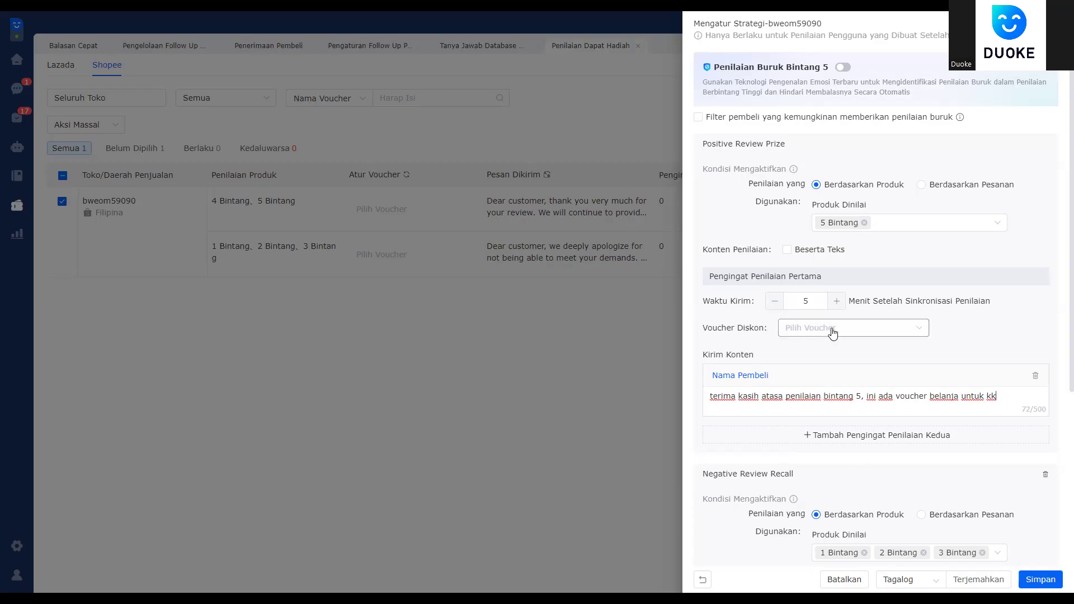
scroll(873, 480, "down", 3)
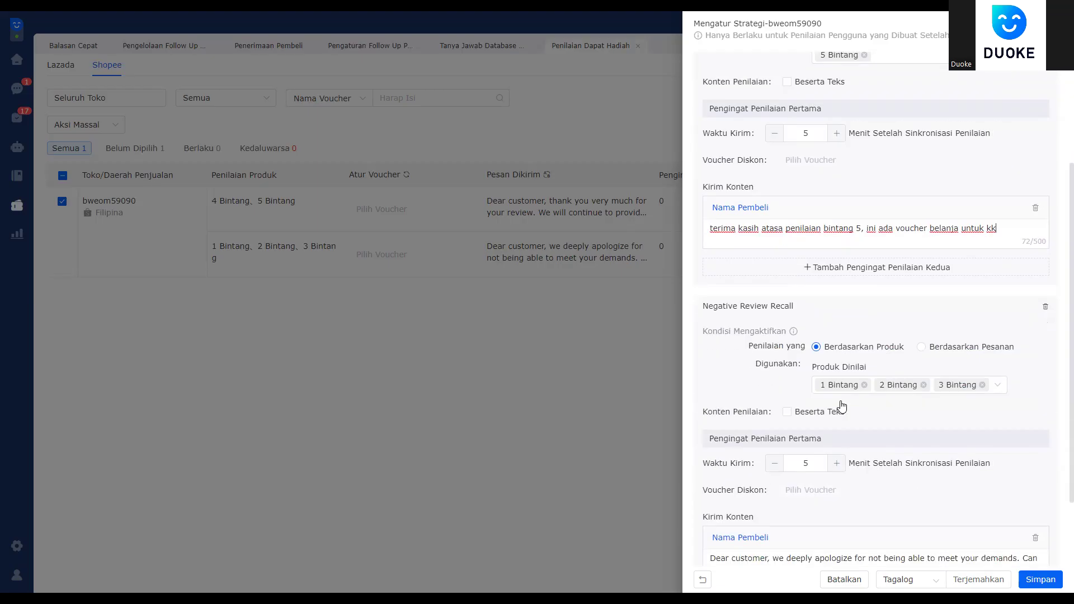
mouse_move(793, 331)
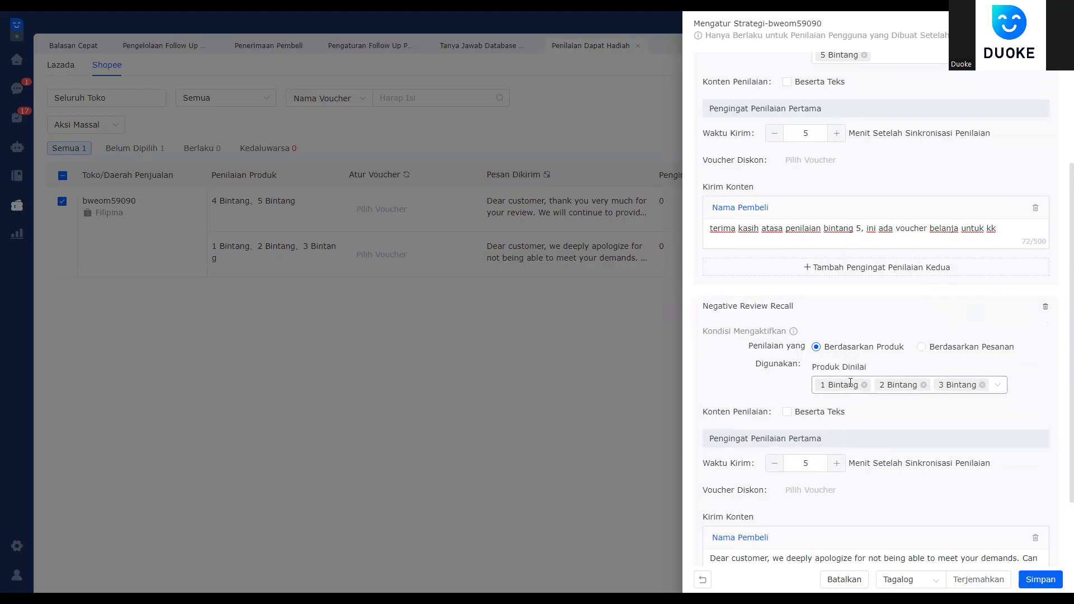
scroll(850, 383, "down", 1)
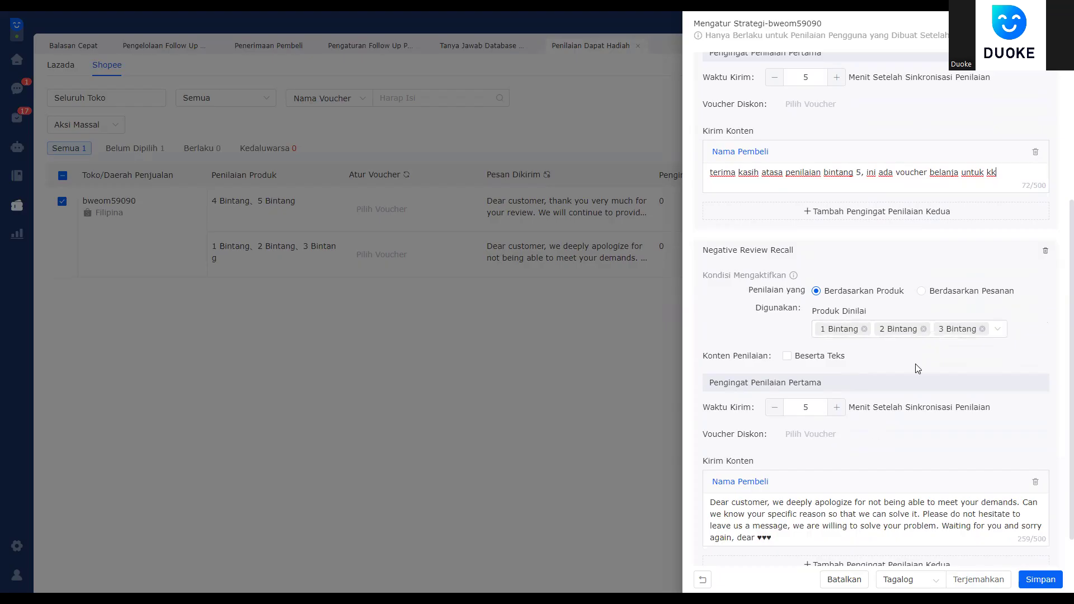
scroll(839, 475, "down", 1)
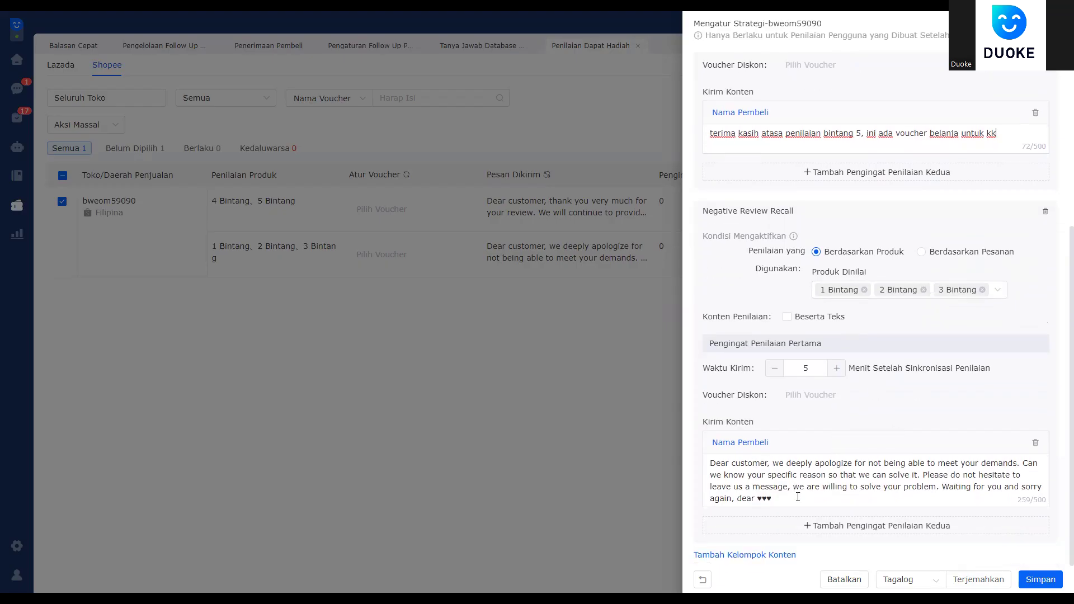
left_click_drag(797, 497, 709, 462)
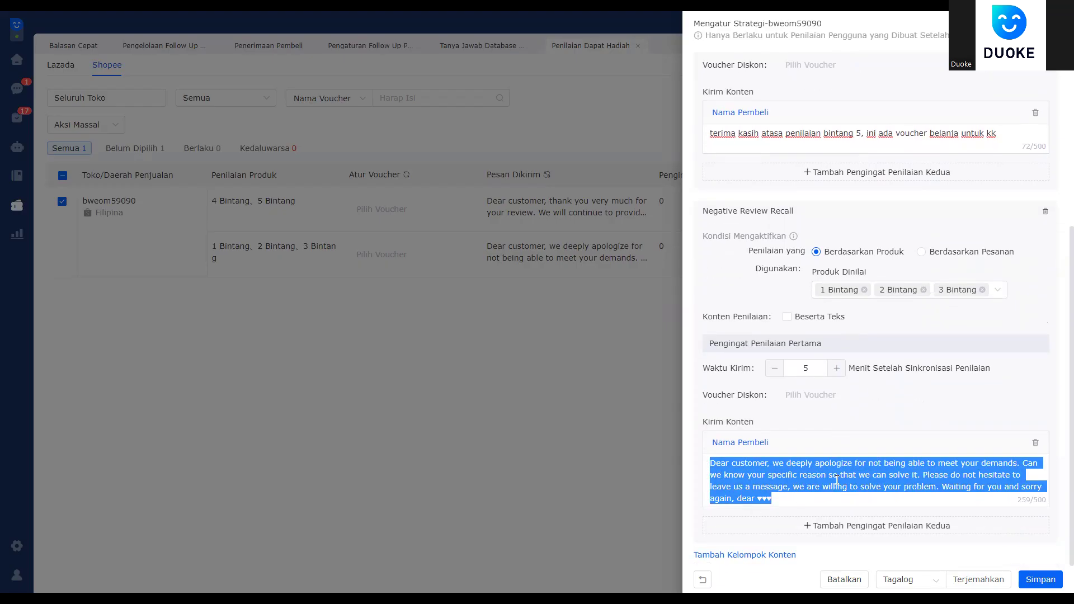
scroll(871, 268, "up", 5)
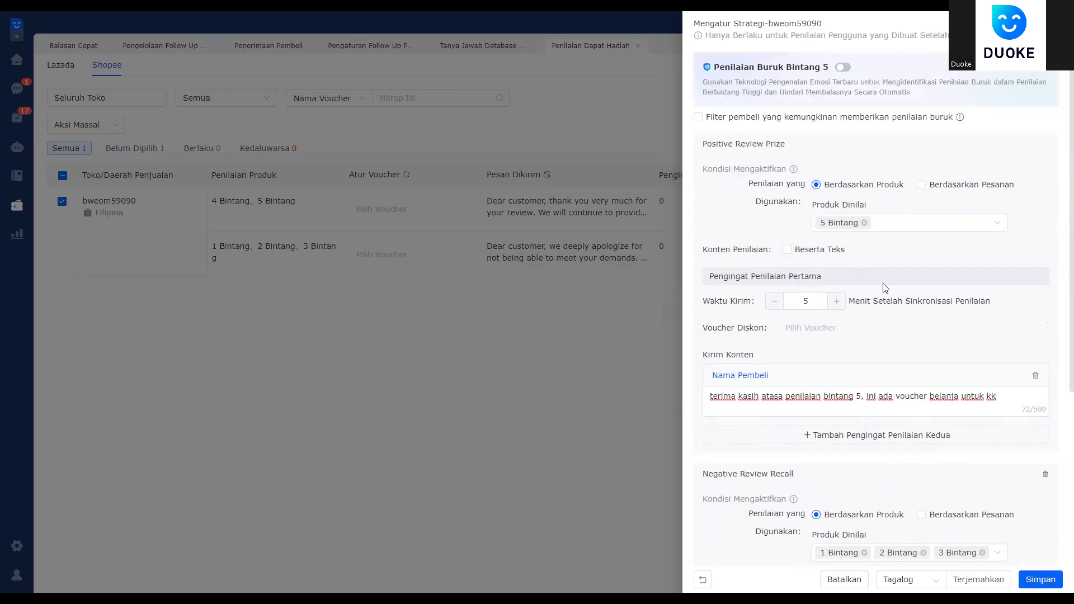
scroll(885, 288, "down", 4)
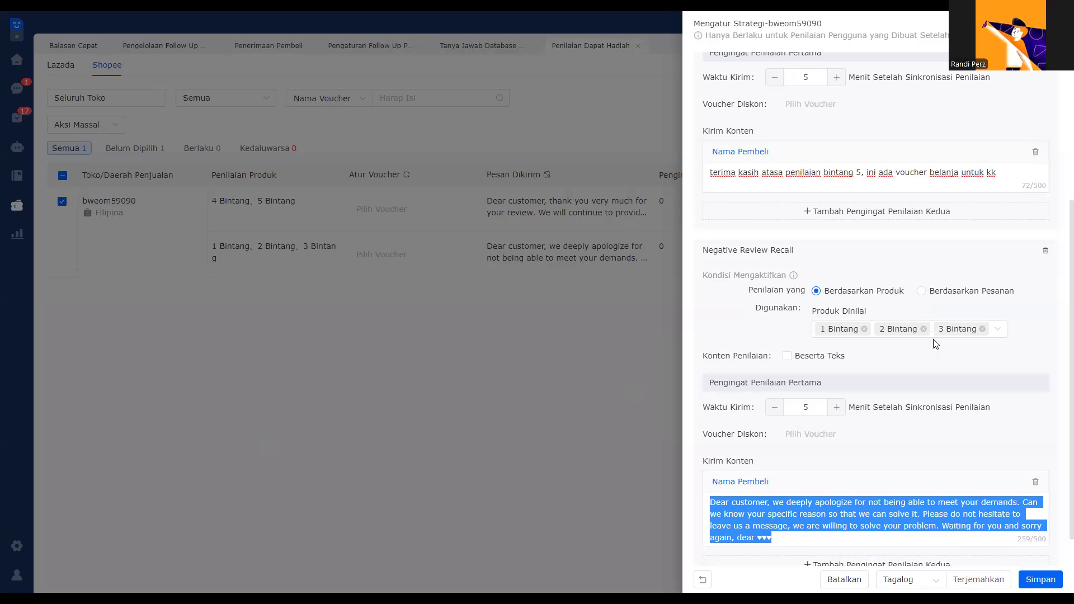
scroll(983, 516, "down", 1)
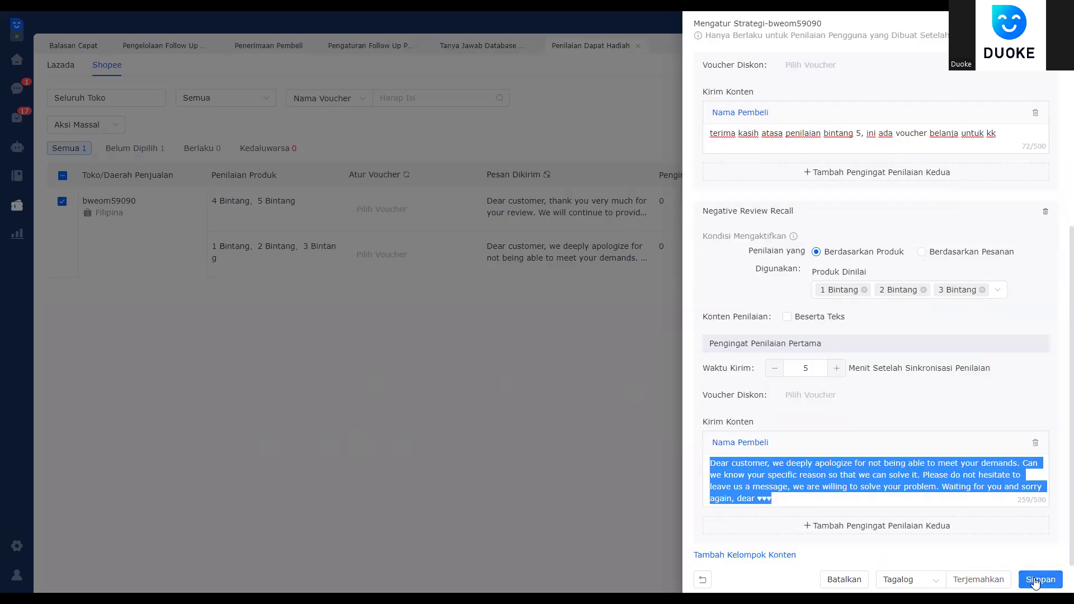
left_click(1040, 580)
left_click(762, 200)
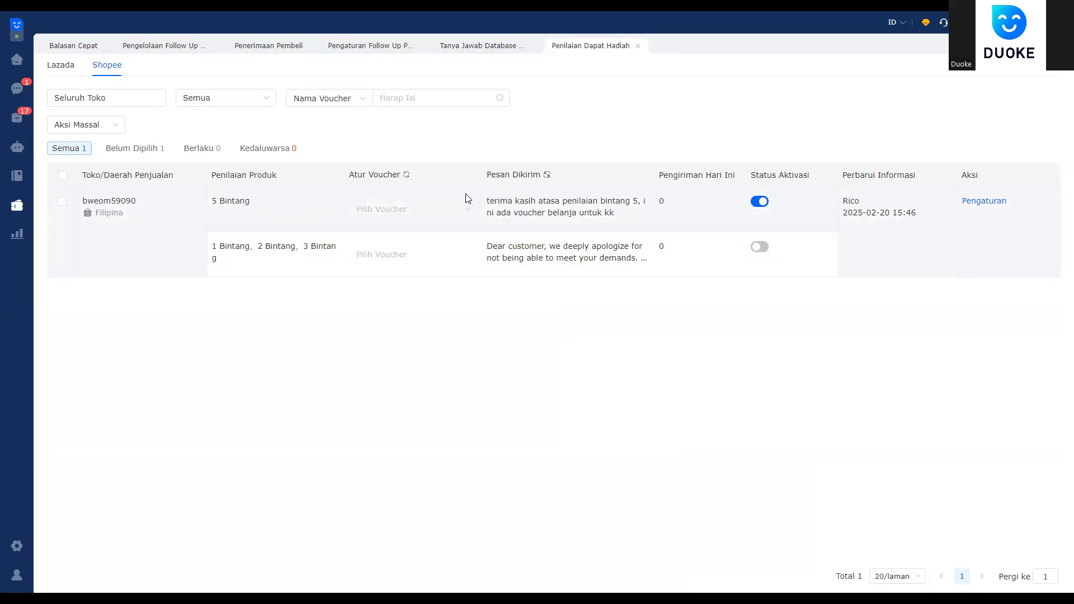
left_click_drag(492, 199, 658, 229)
left_click(359, 222)
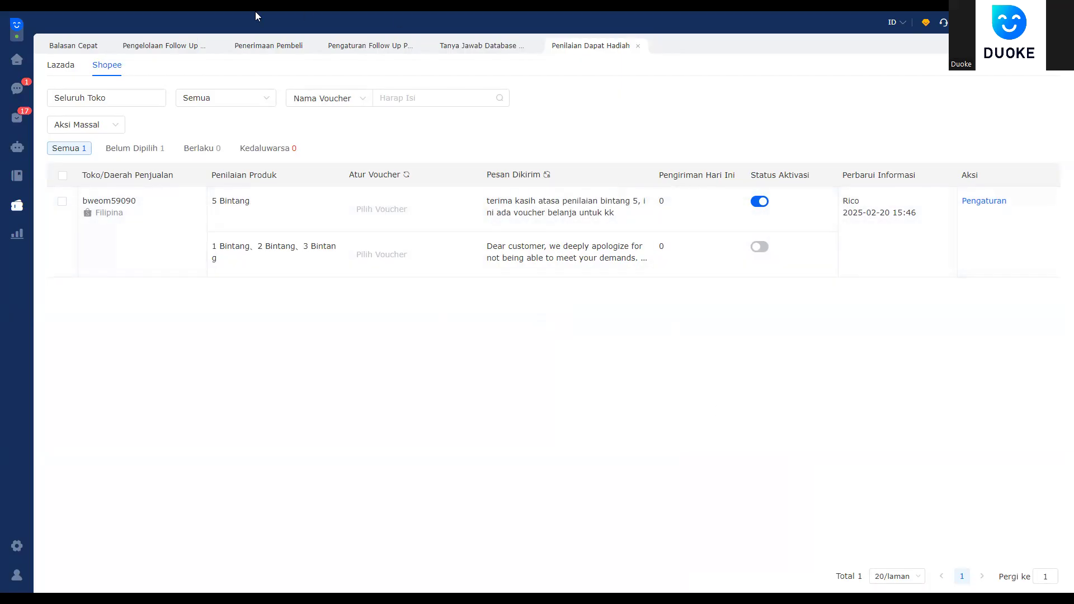
Step: Look over the Konfirmasi Pesanan follow-up task message, then go back to the dashboard
left_click(165, 45)
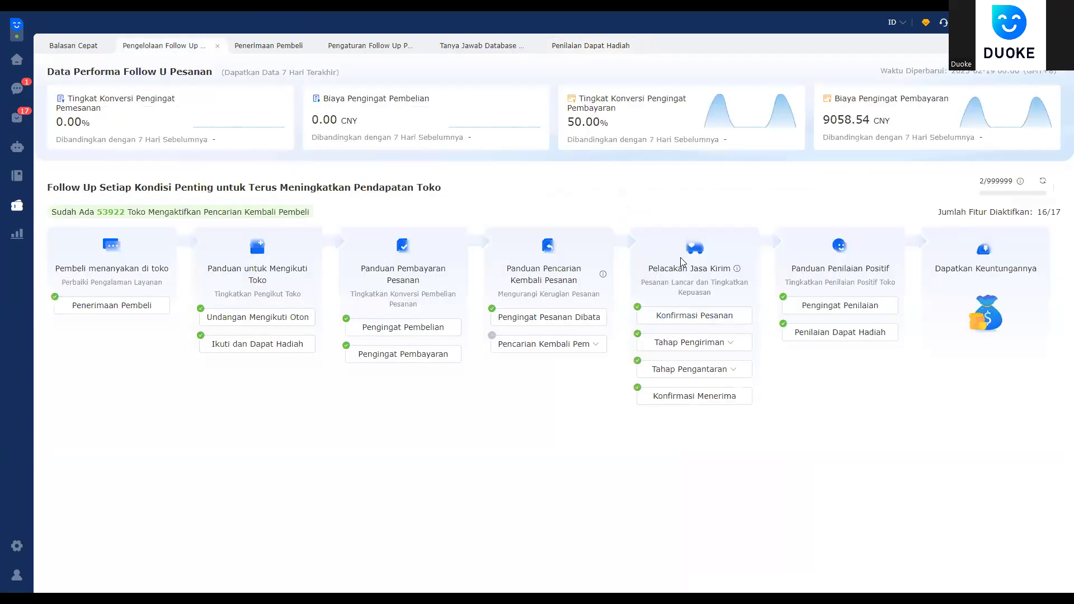
left_click(714, 329)
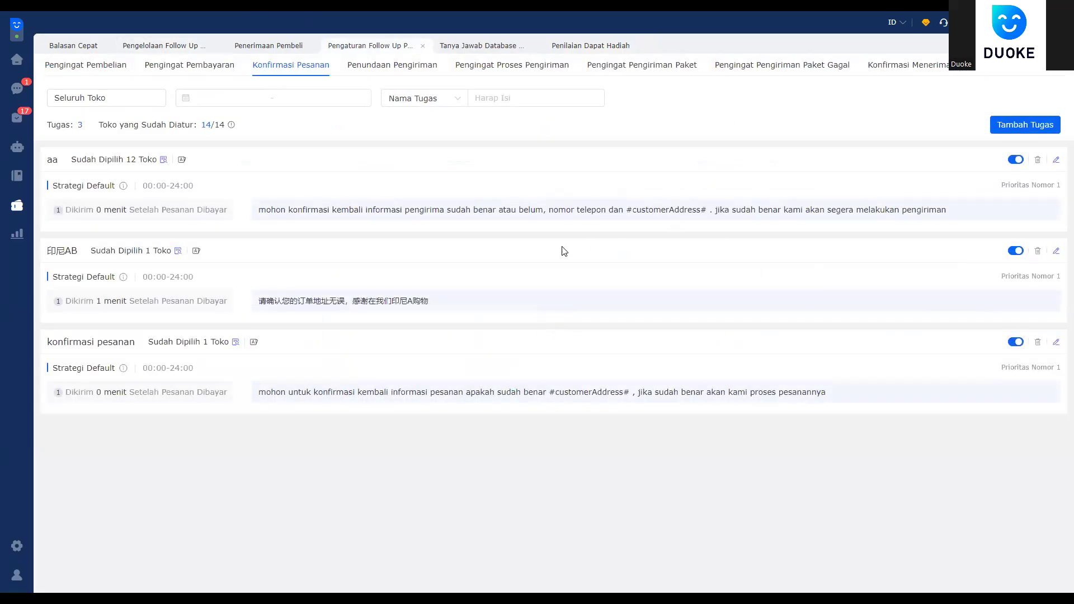
left_click_drag(366, 210, 903, 210)
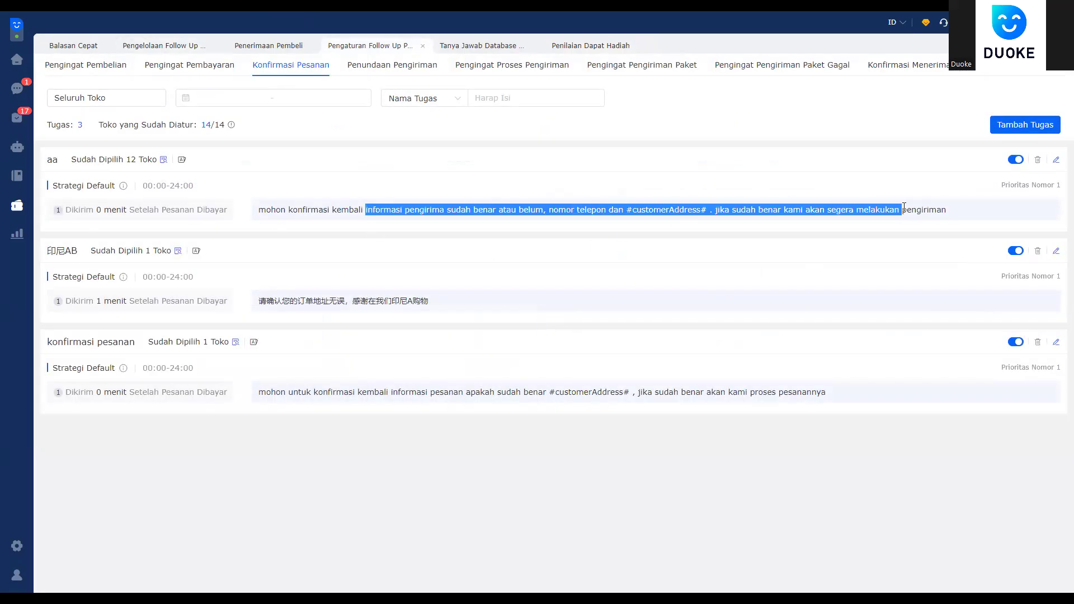
left_click(605, 211)
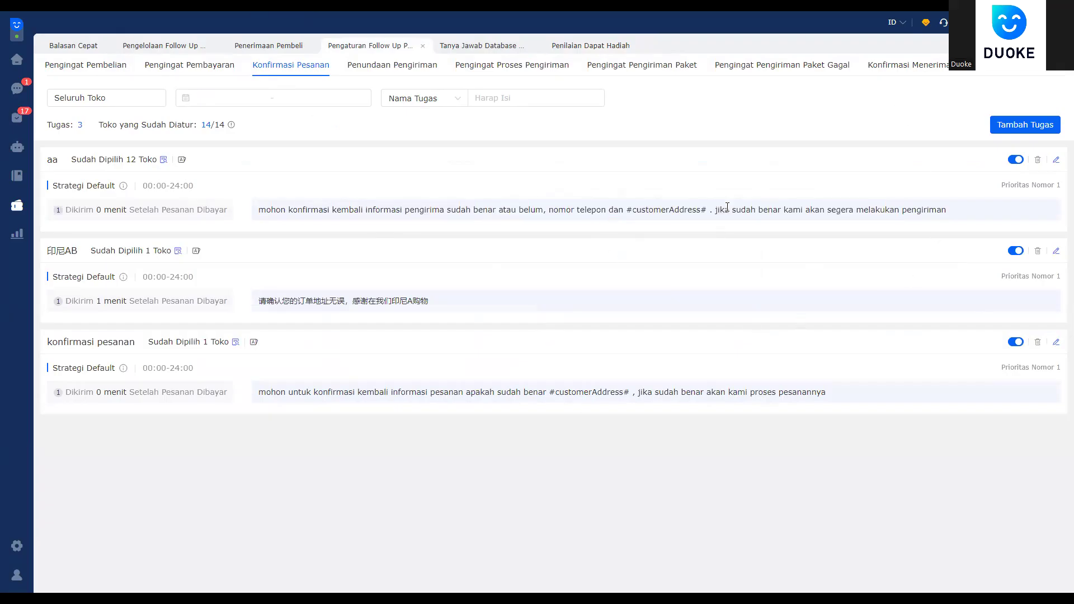
left_click(163, 45)
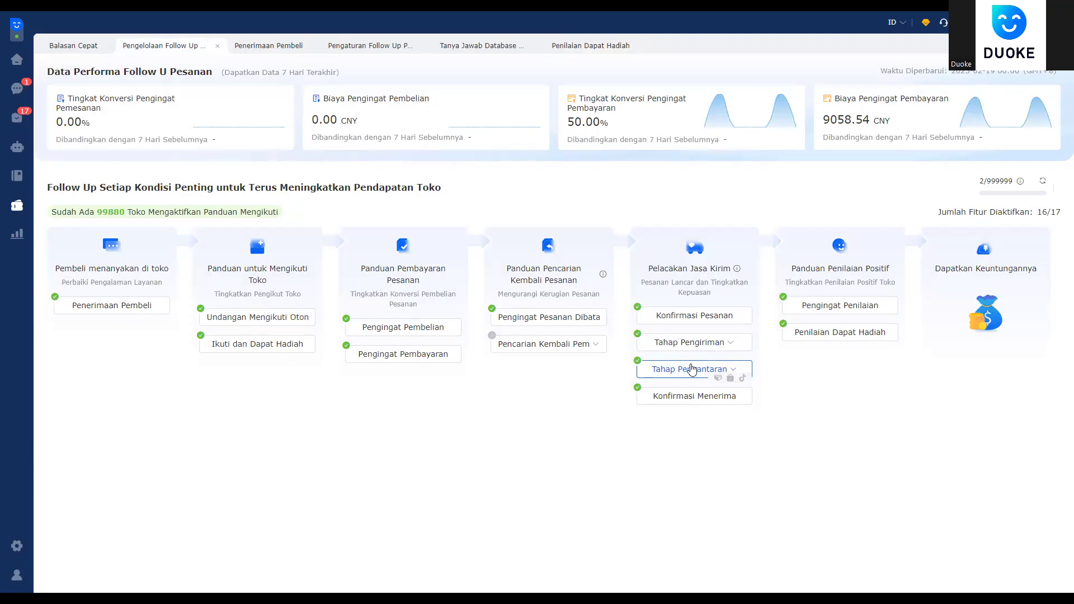
Step: Open the Pengingat Pengiriman Paket task list and highlight parts of the second task's courier reminder message
mouse_move(732, 369)
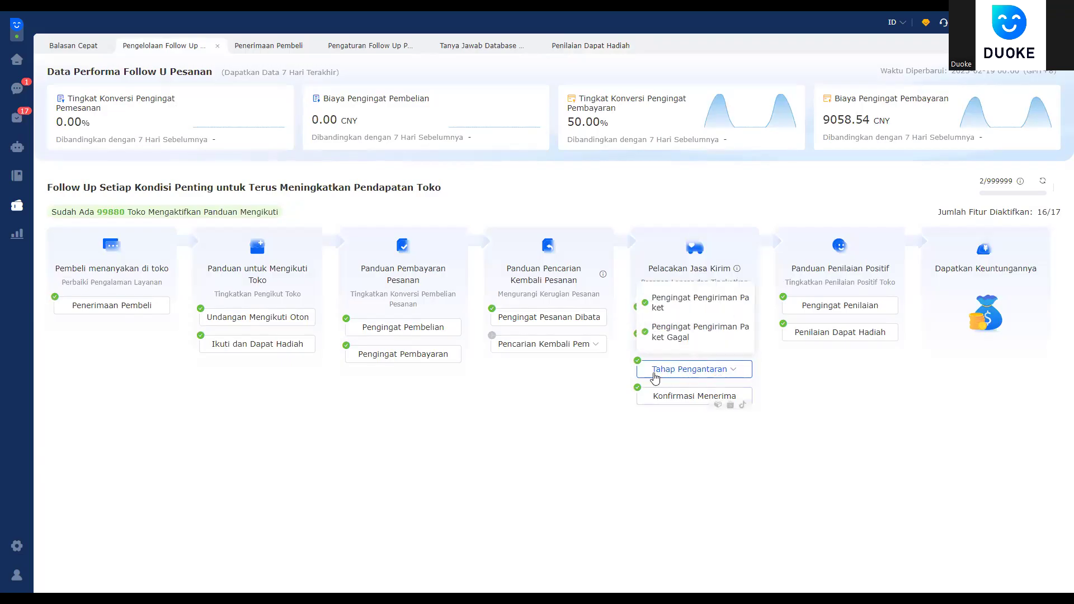
left_click(697, 307)
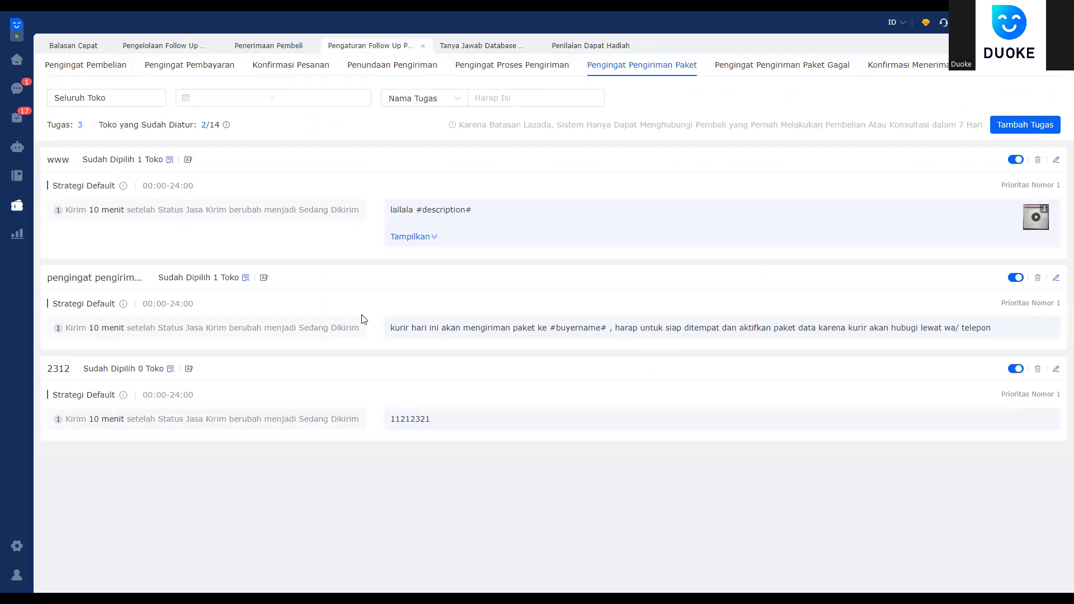
left_click_drag(391, 327, 589, 329)
left_click(722, 339)
left_click_drag(672, 329, 938, 312)
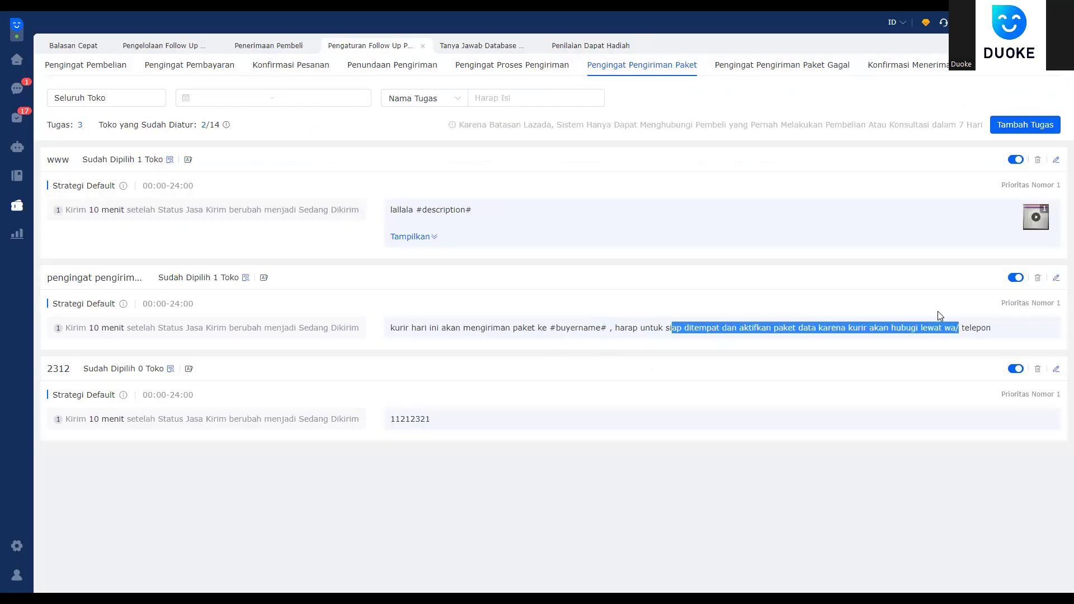
left_click_drag(589, 328, 1005, 342)
left_click_drag(722, 328, 962, 328)
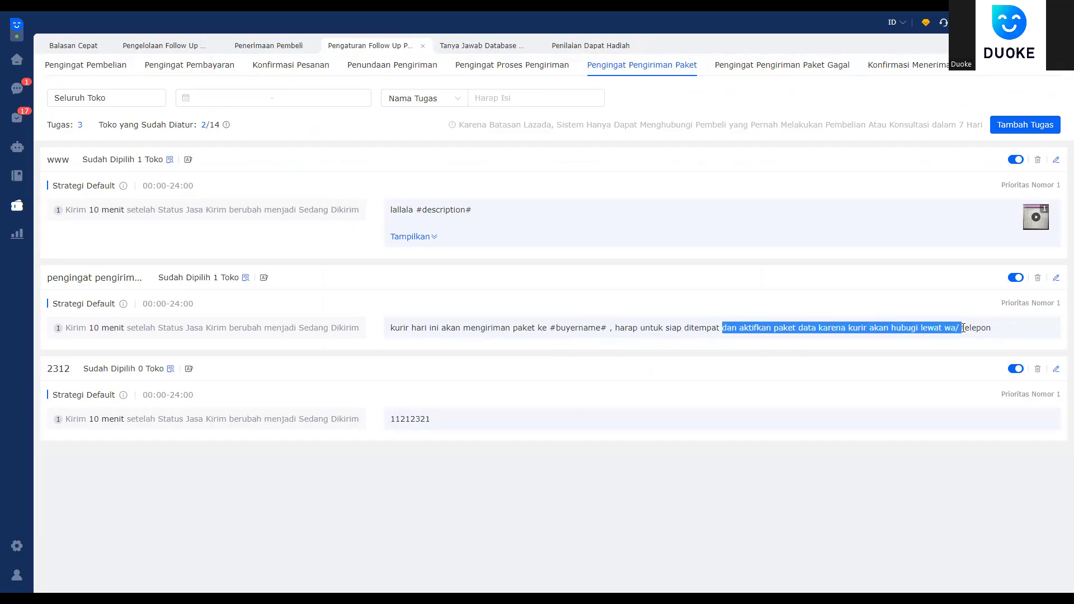
left_click(580, 321)
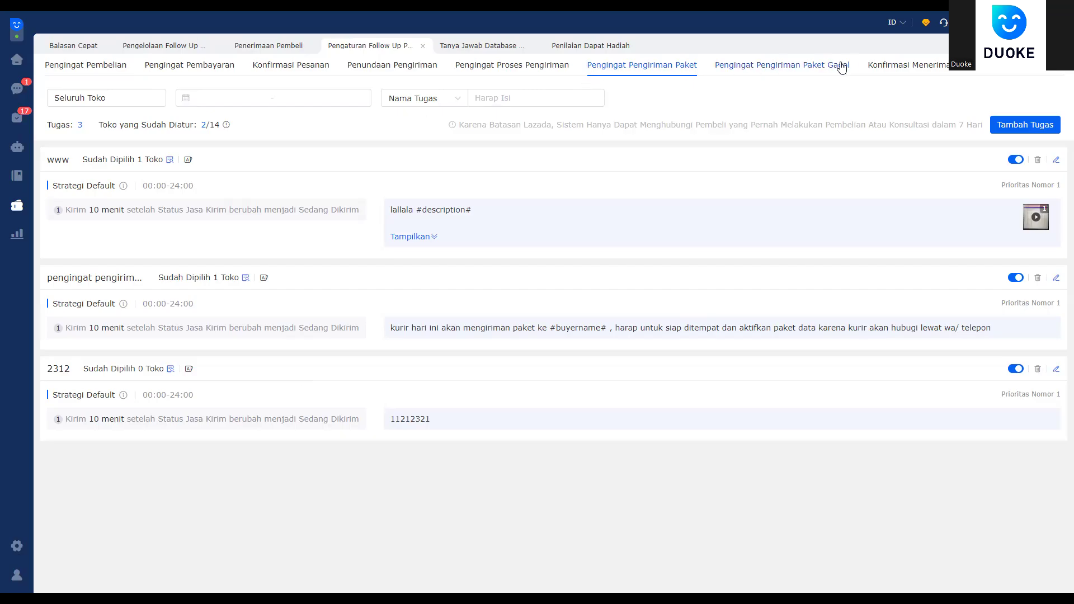
Step: View the Penilaian Dapat Hadiah voucher page, then return to the Pengelolaan Follow Up dashboard
left_click(180, 52)
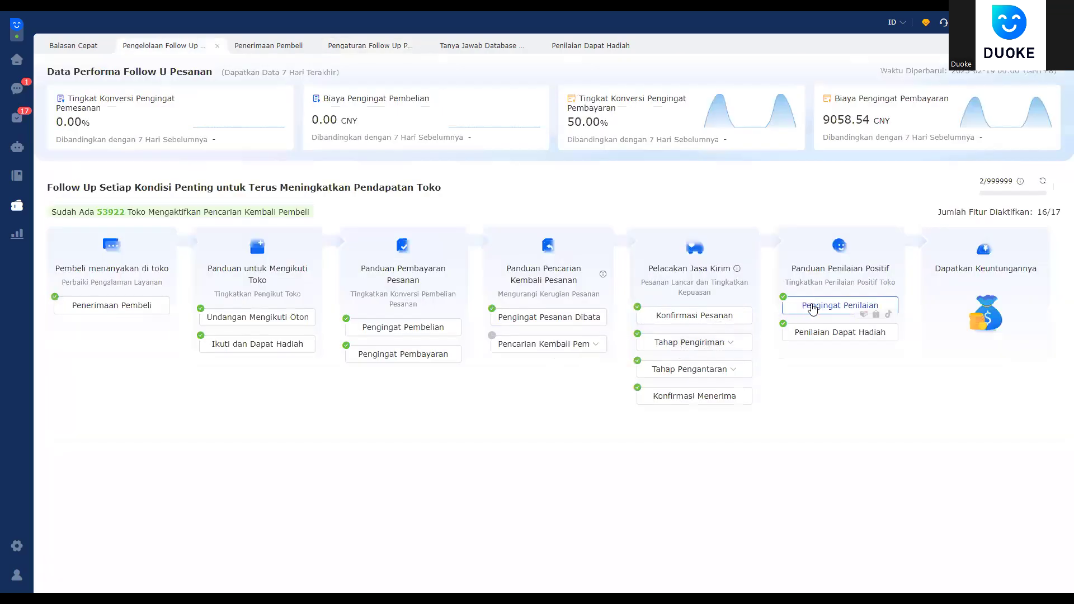
left_click(820, 339)
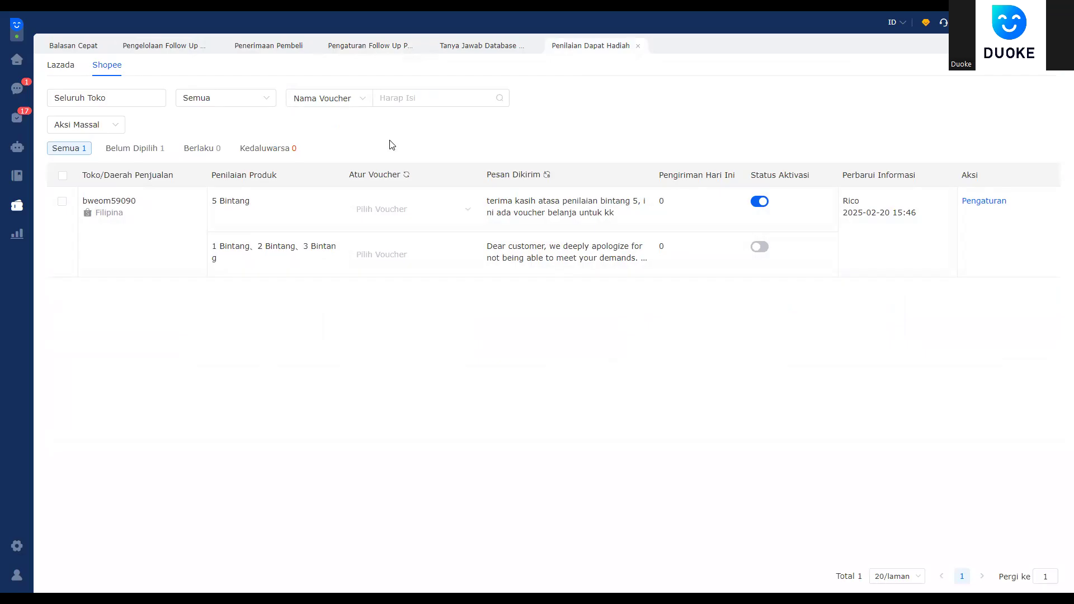
left_click(165, 49)
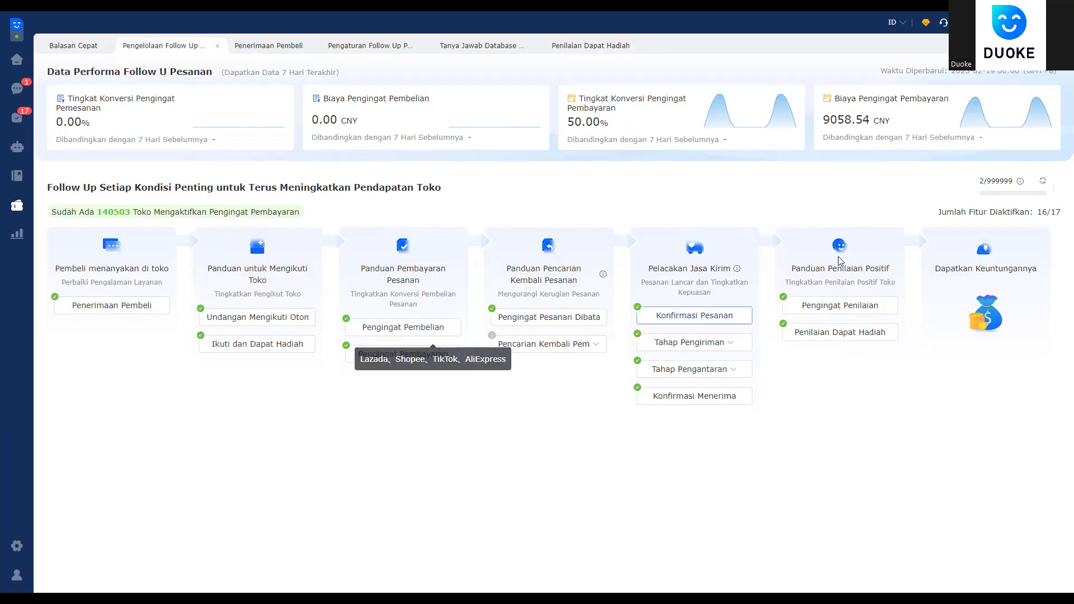
mouse_move(990, 183)
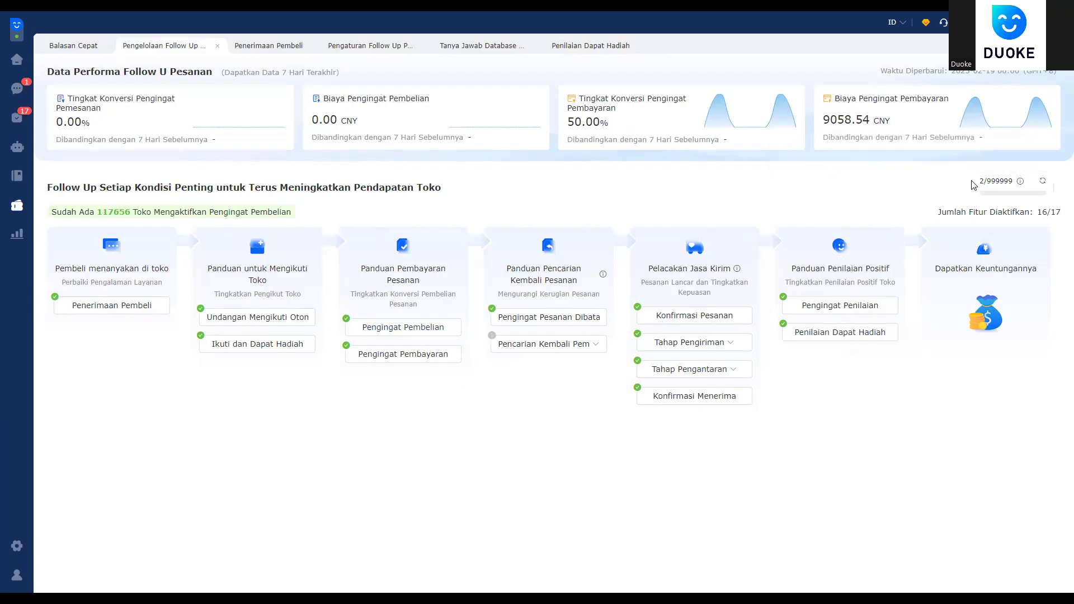
left_click_drag(978, 186, 1017, 187)
left_click(969, 194)
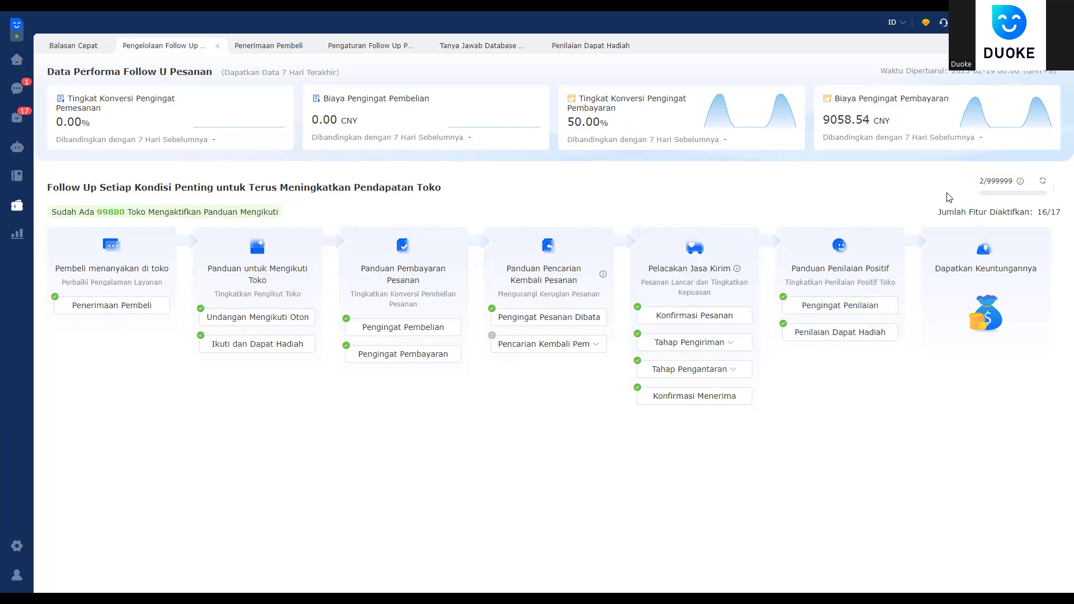
mouse_move(1023, 186)
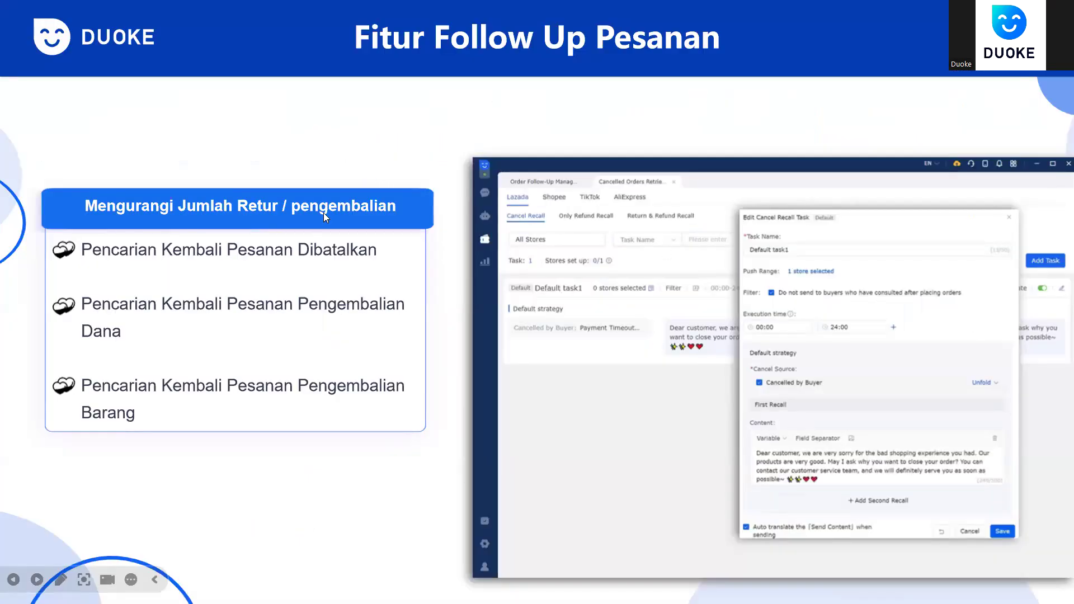
Step: Advance the slide show from Fitur Follow Up Pesanan to the Pesan Broadcast slide
left_click(469, 271)
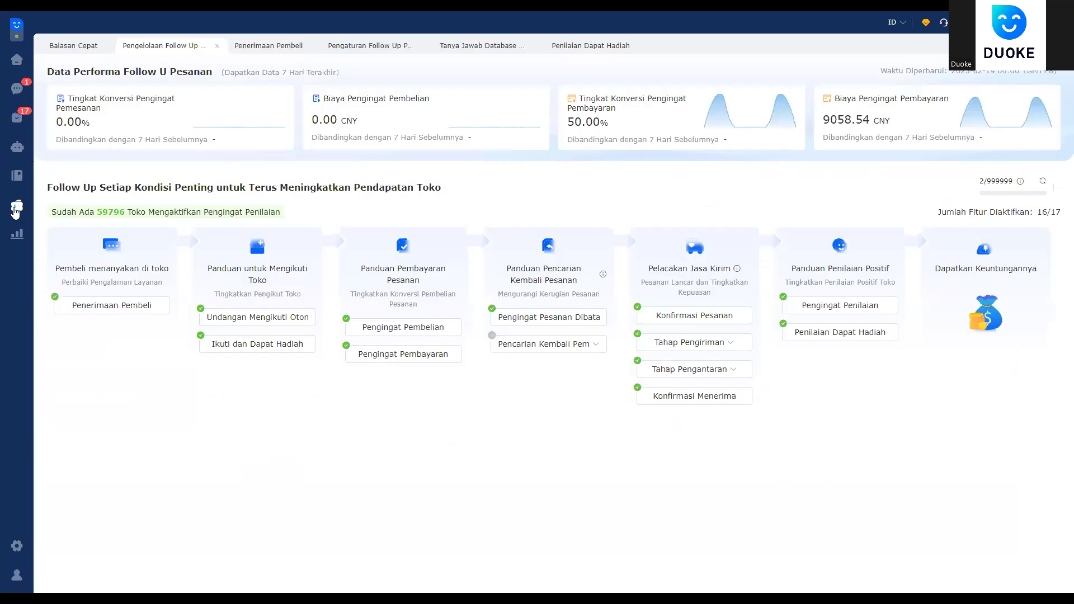
Step: Go to Pesan Broadcast from the promotion sidebar and start a new task with Tambah Tugas
left_click(15, 210)
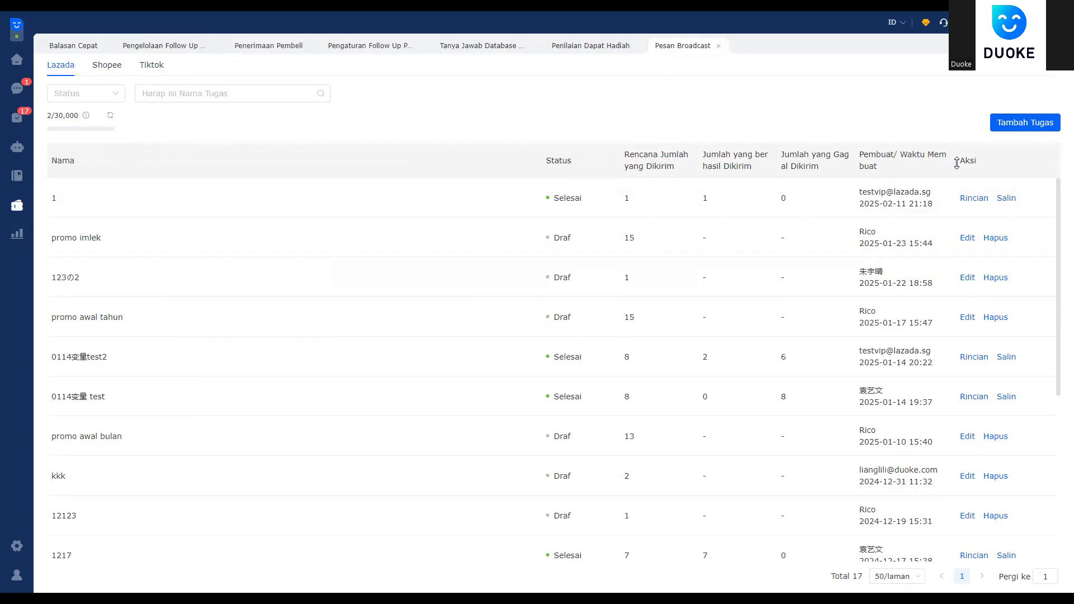
left_click(1024, 124)
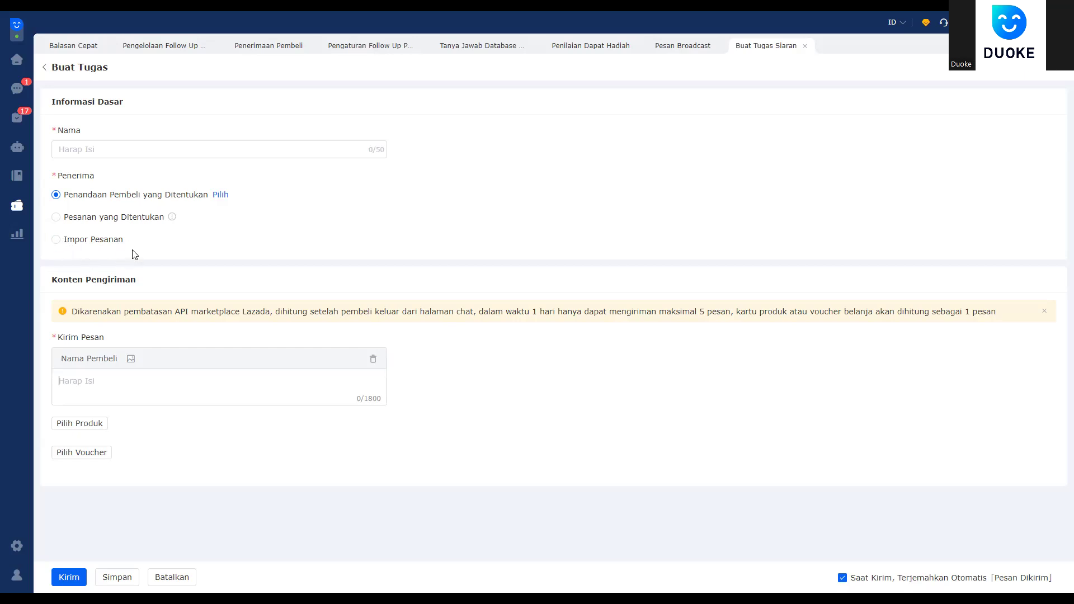
Step: Try the order-number and Impor Pesanan recipient options, settle on Penandaan Pembeli yang Ditentukan, then go to the chat inbox
left_click(119, 218)
left_click(77, 271)
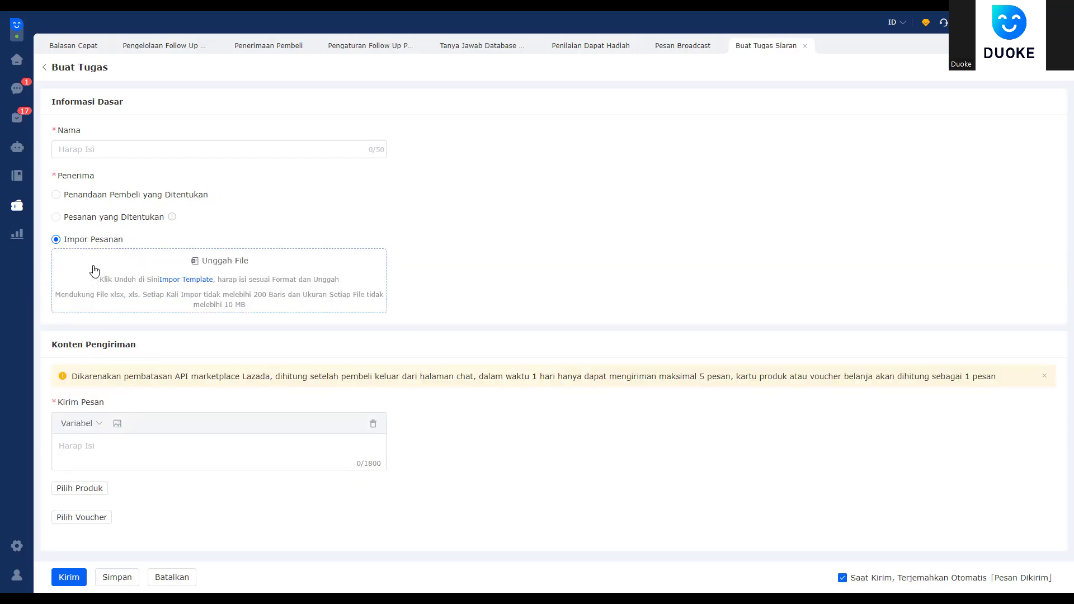
left_click(109, 218)
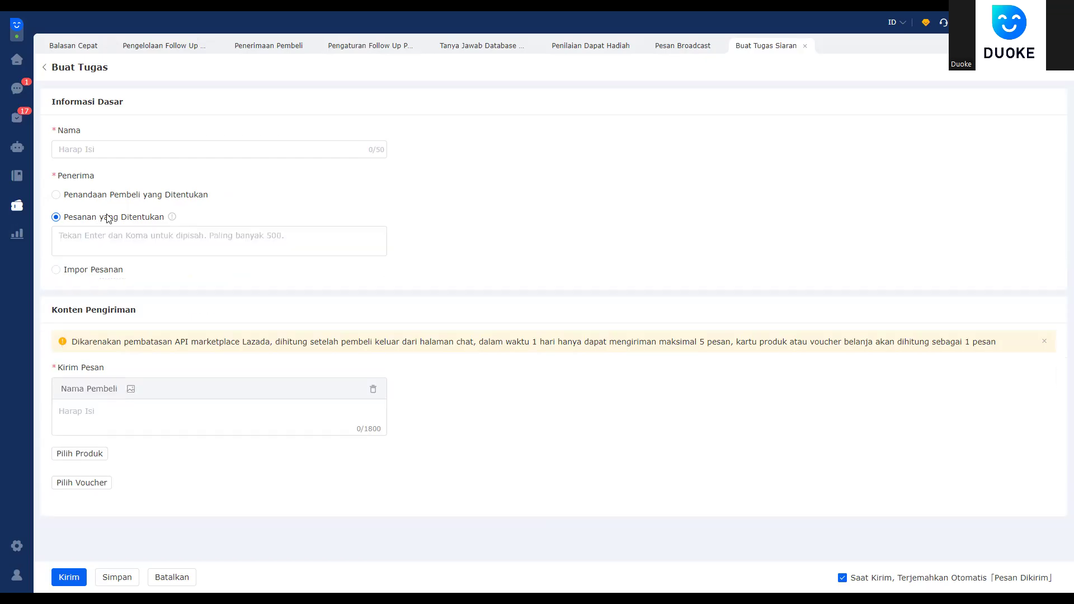
left_click(89, 243)
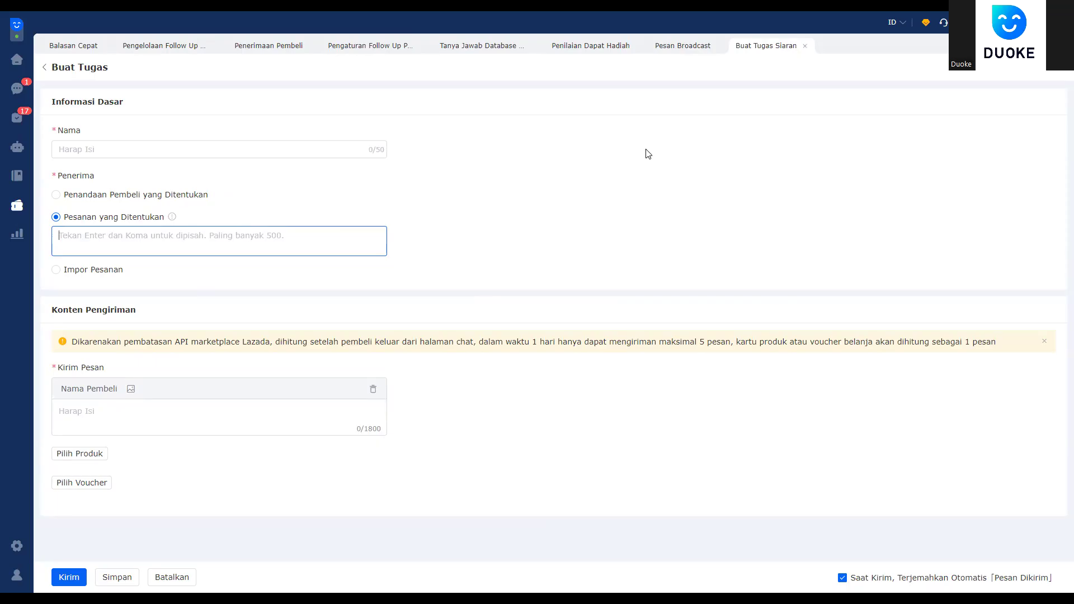
left_click(41, 267)
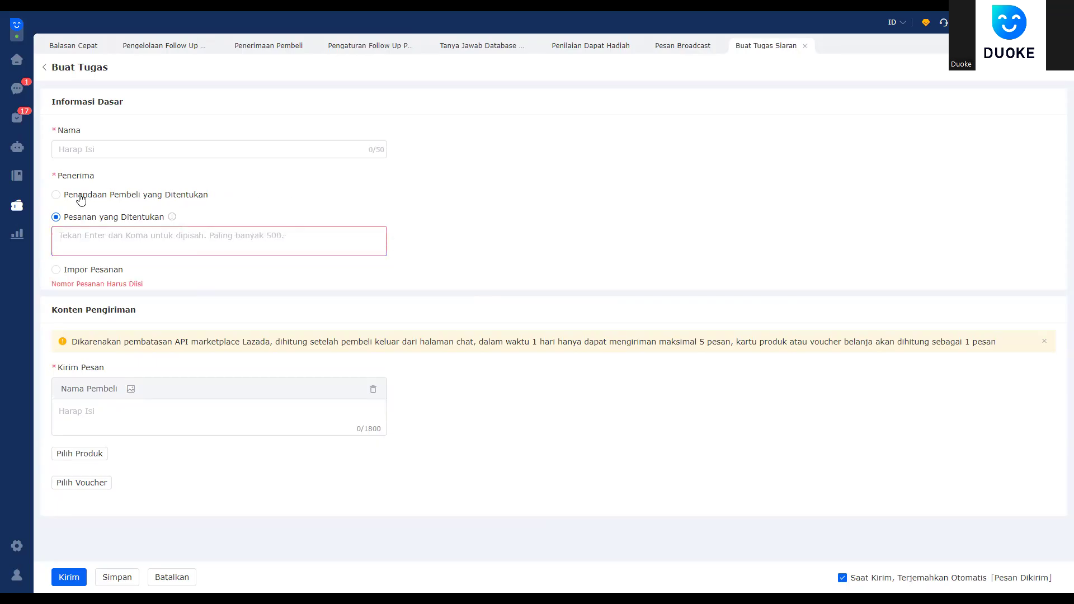
left_click(81, 198)
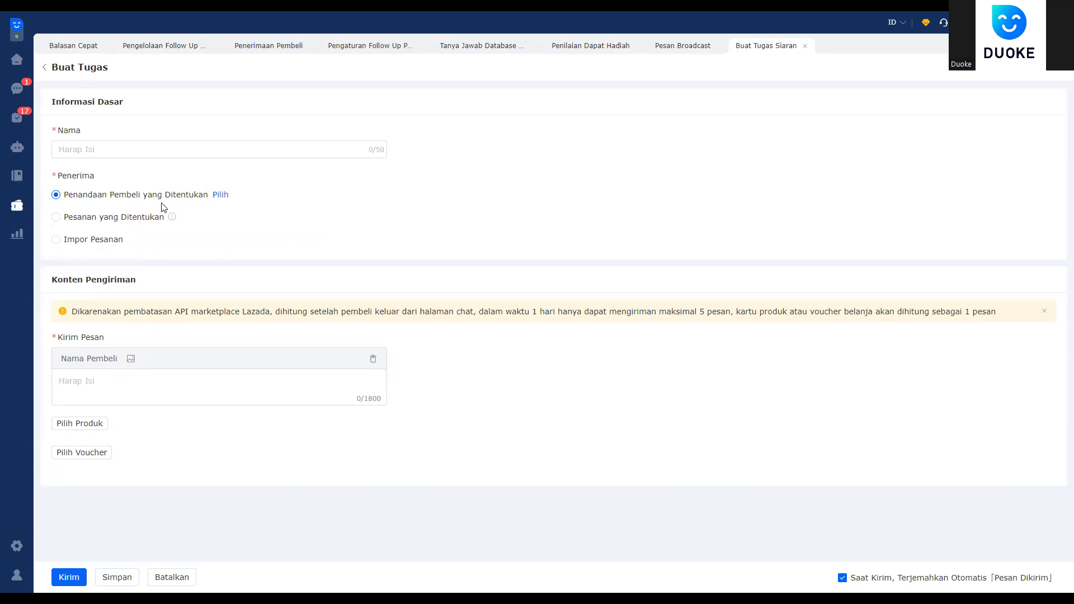
left_click(13, 91)
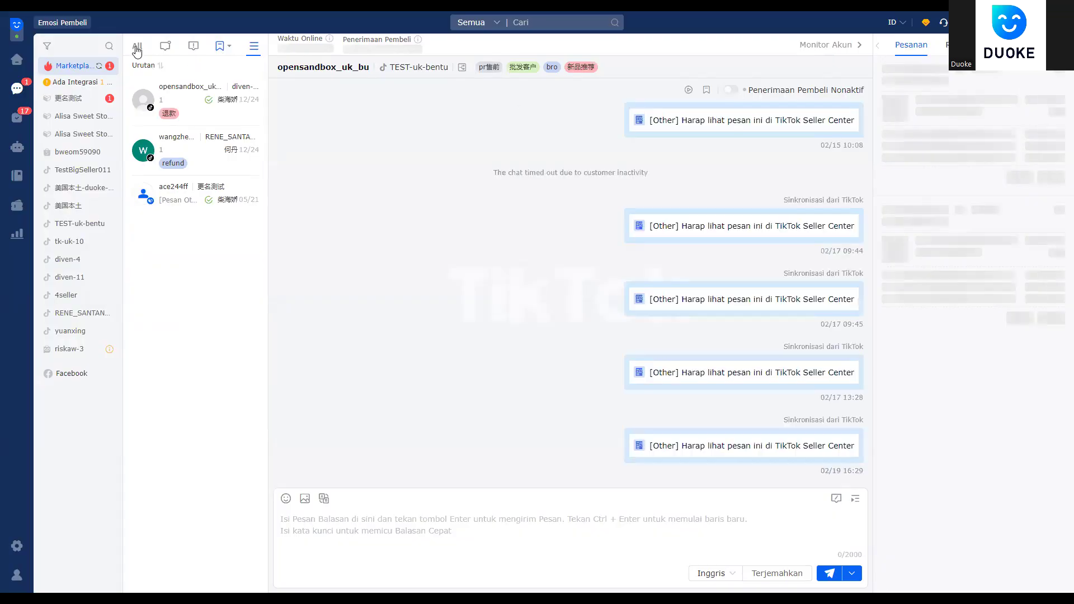
left_click(212, 81)
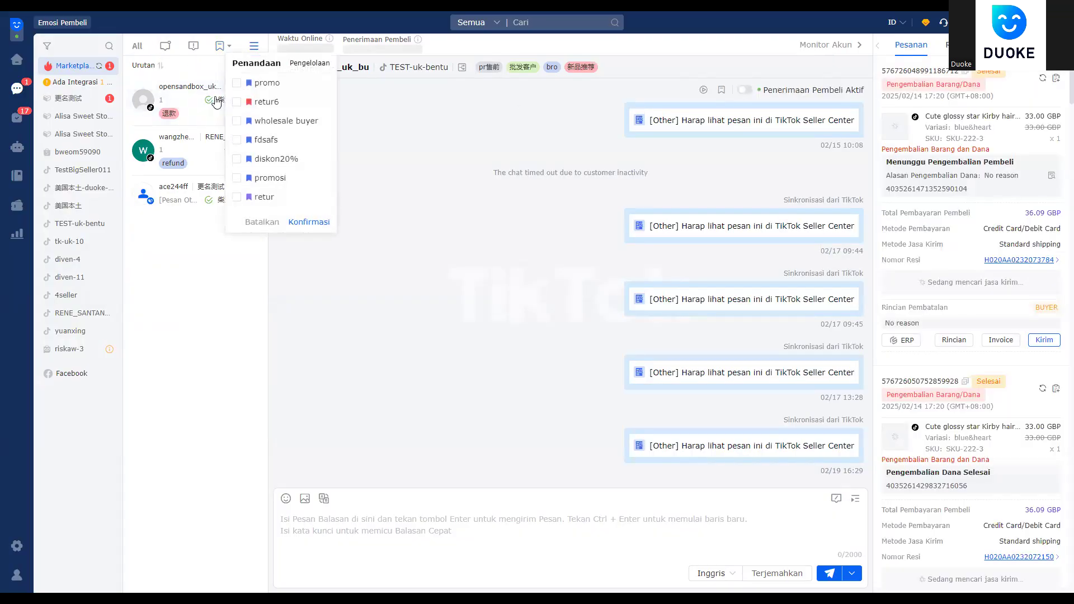
left_click(137, 46)
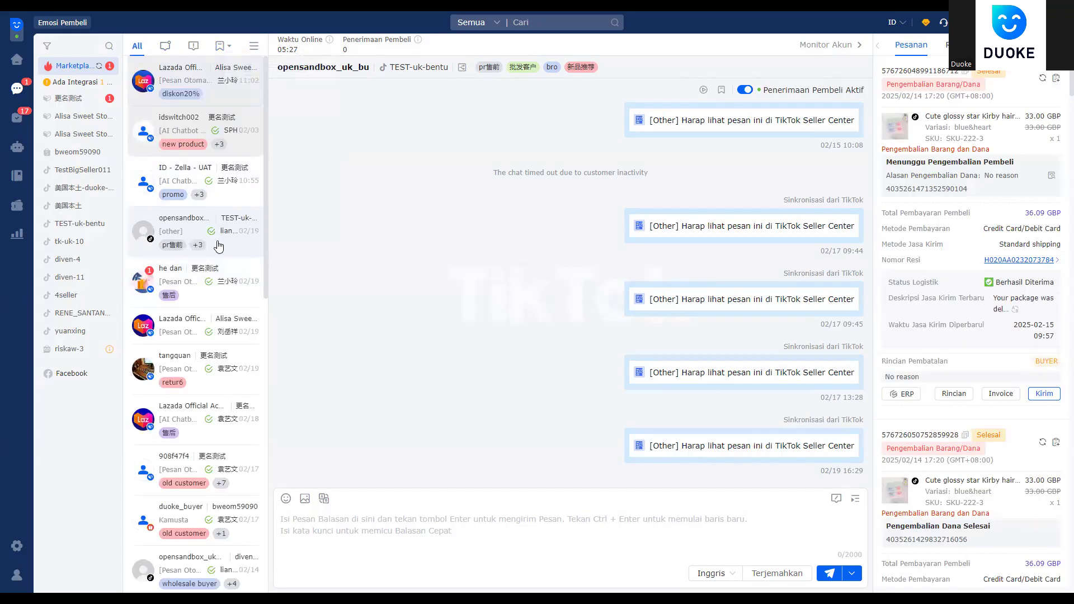
right_click(218, 241)
left_click(278, 350)
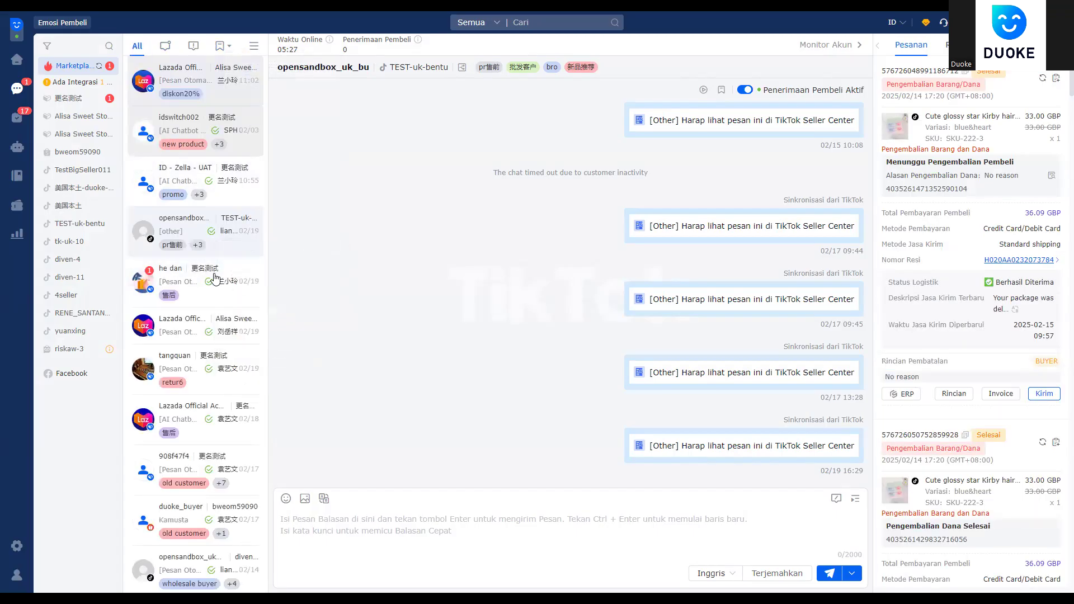
scroll(213, 280, "down", 2)
scroll(211, 278, "down", 1)
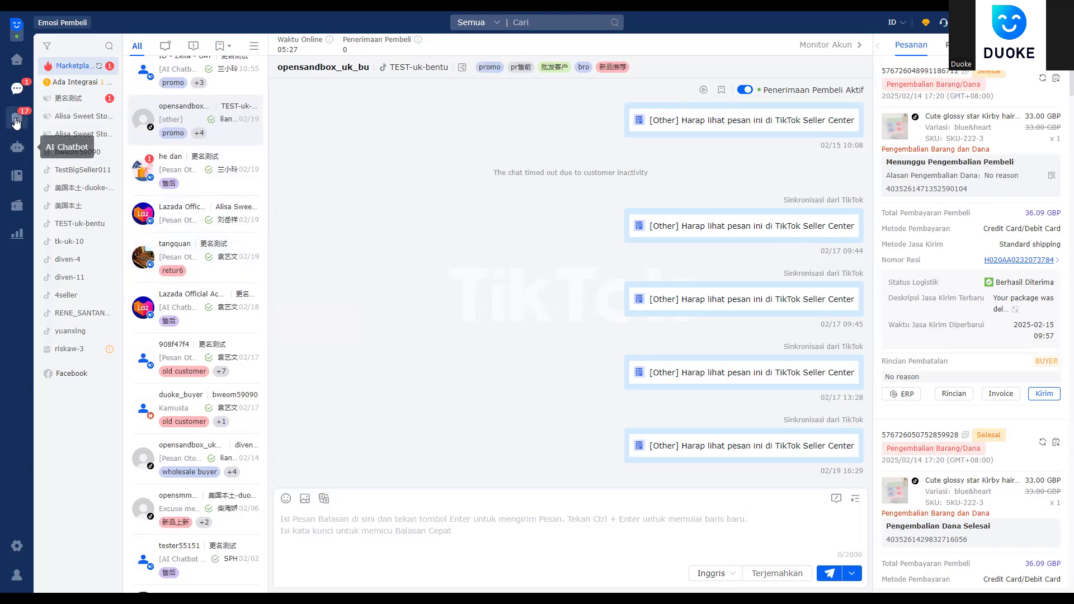
left_click(17, 205)
left_click(87, 113)
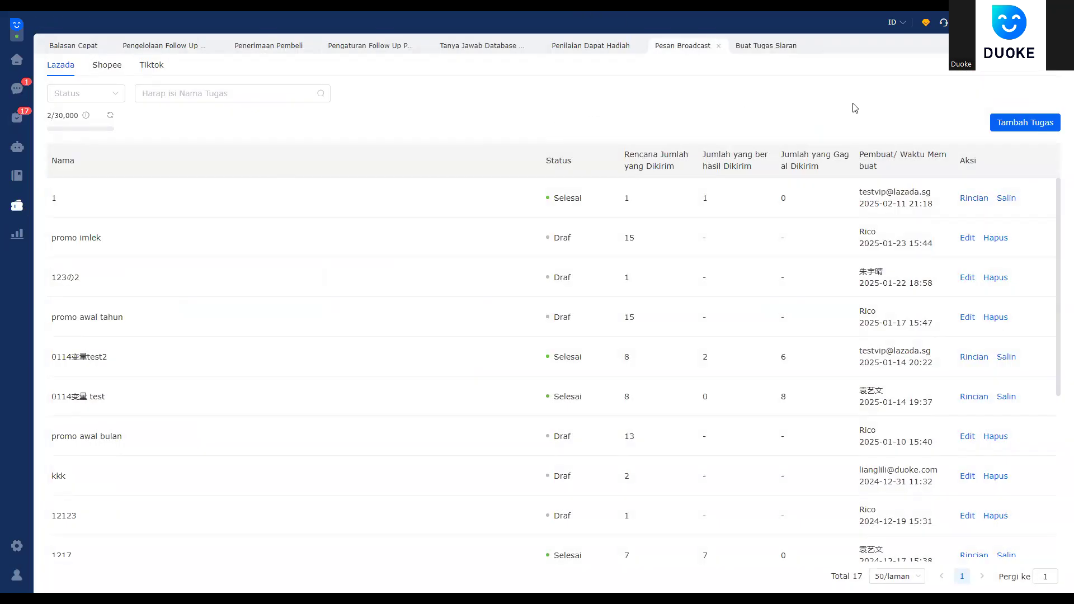
left_click(1009, 128)
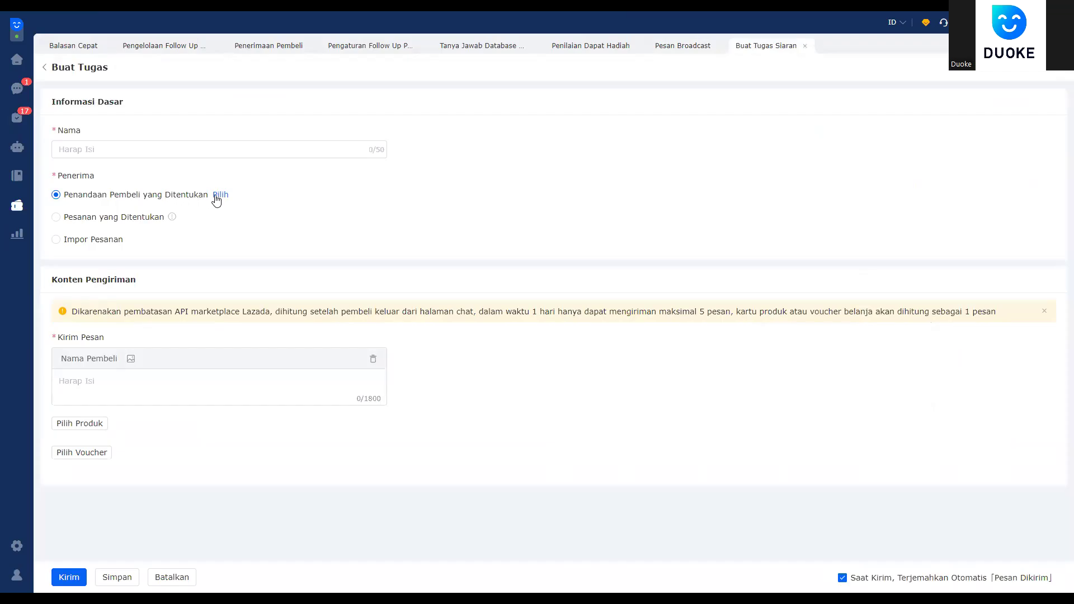
Step: Filter buyers by the promo tag, select all, and confirm the single buyer as recipient
left_click(219, 194)
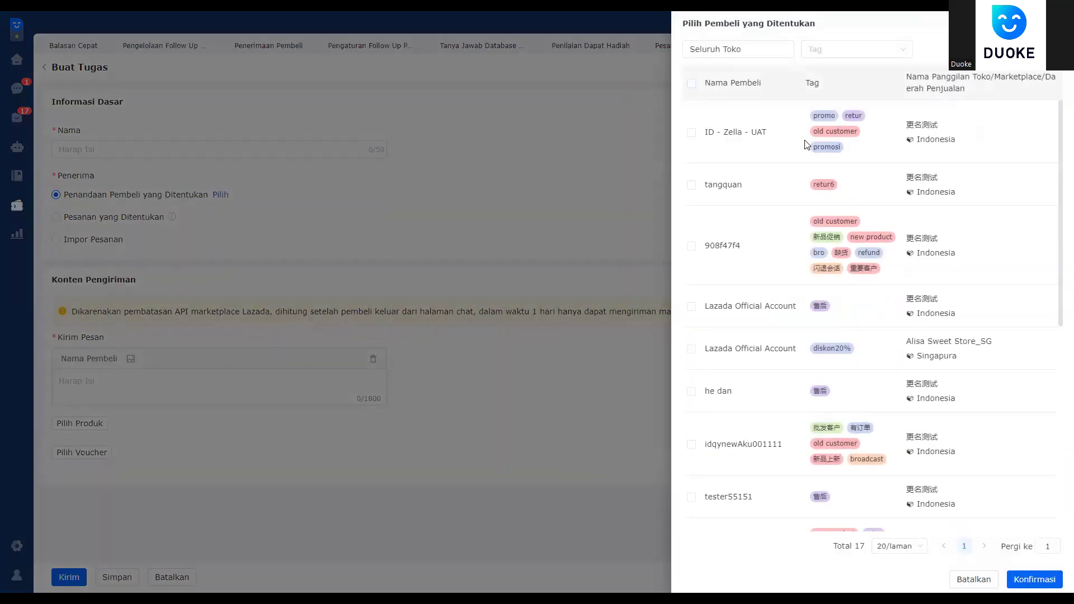
left_click(850, 50)
left_click(856, 74)
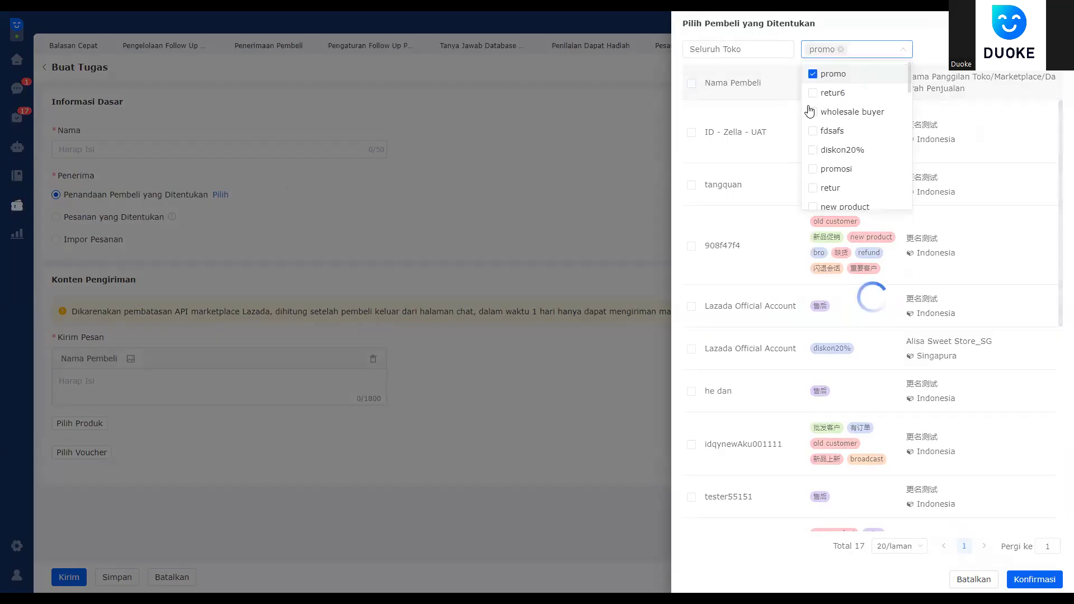
left_click(709, 161)
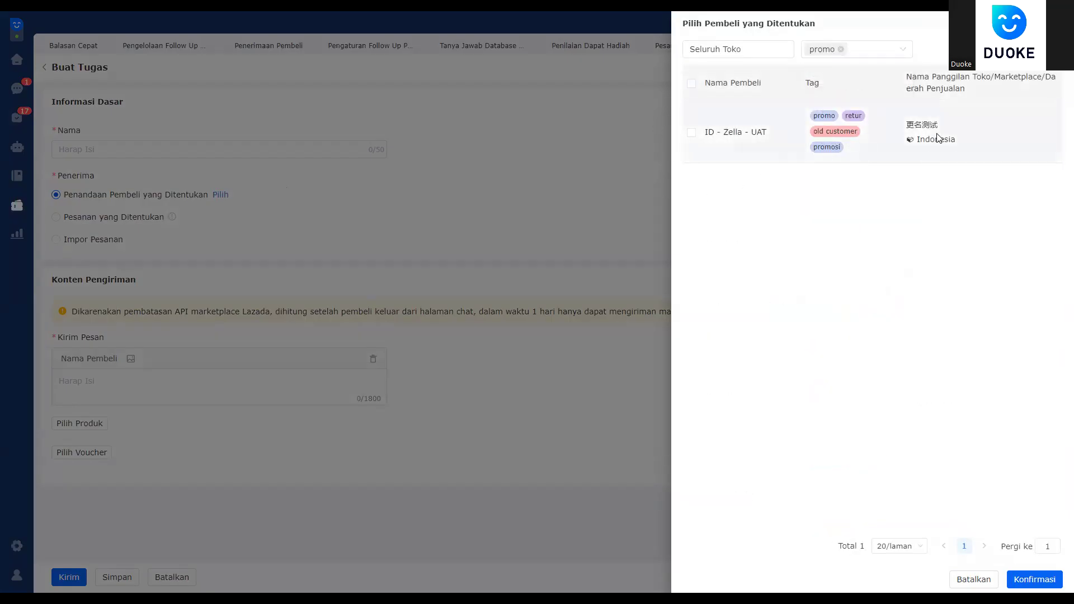
left_click(691, 83)
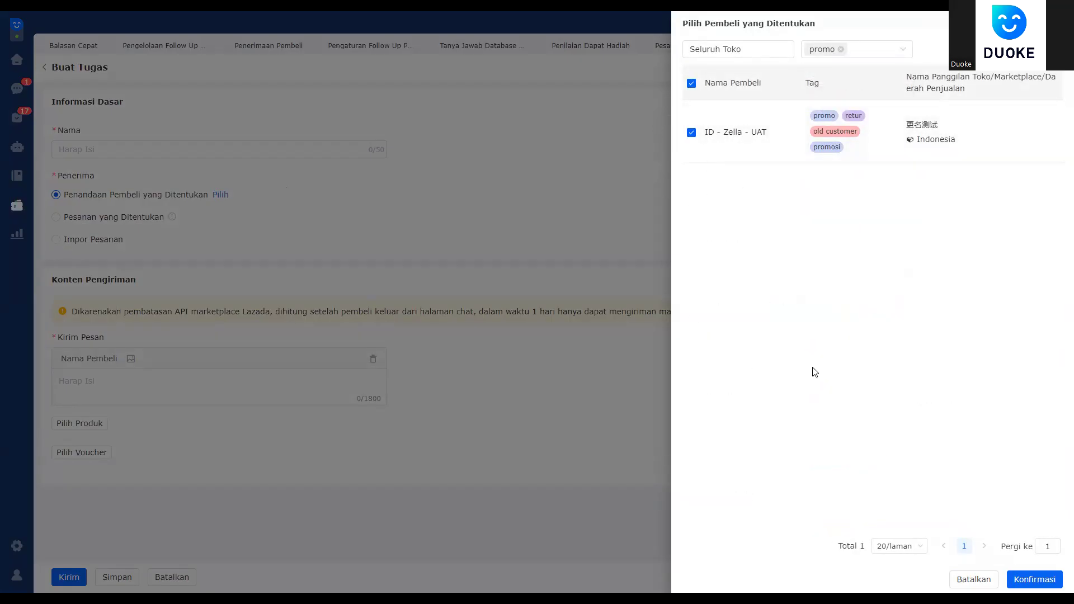
left_click(1035, 578)
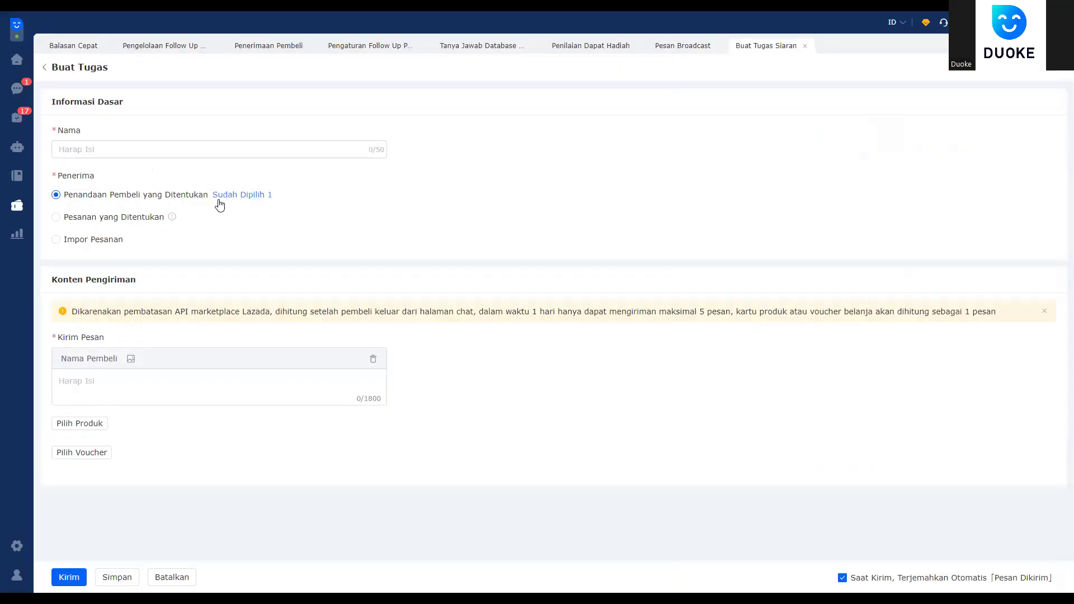
mouse_move(172, 217)
Step: Name the task 'rpoy', write the message 'promo 20%', and save it with Simpan
left_click(118, 149)
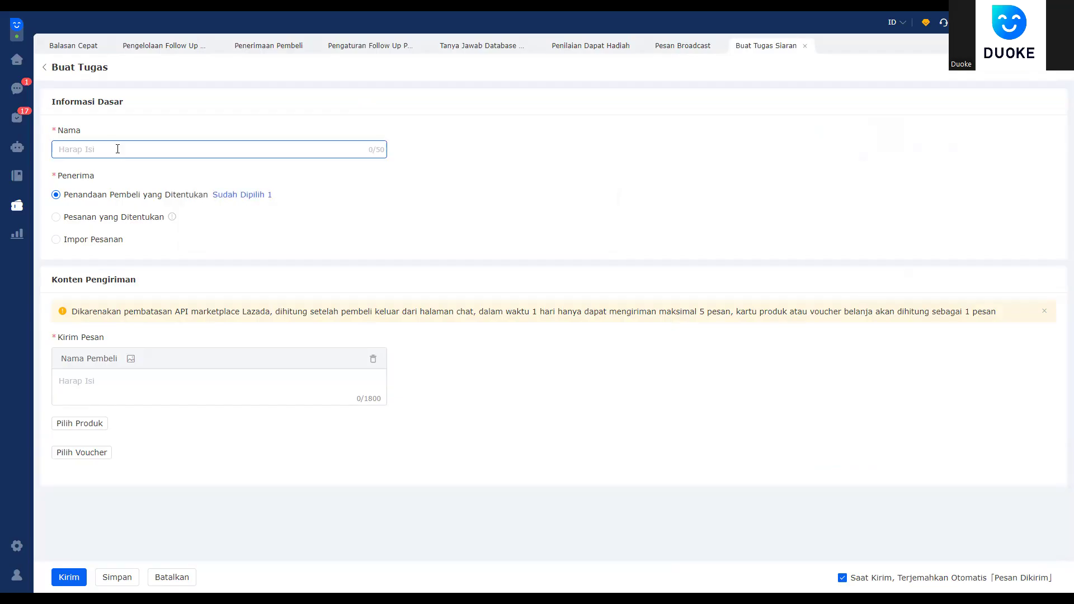
type("rpoy")
left_click(107, 384)
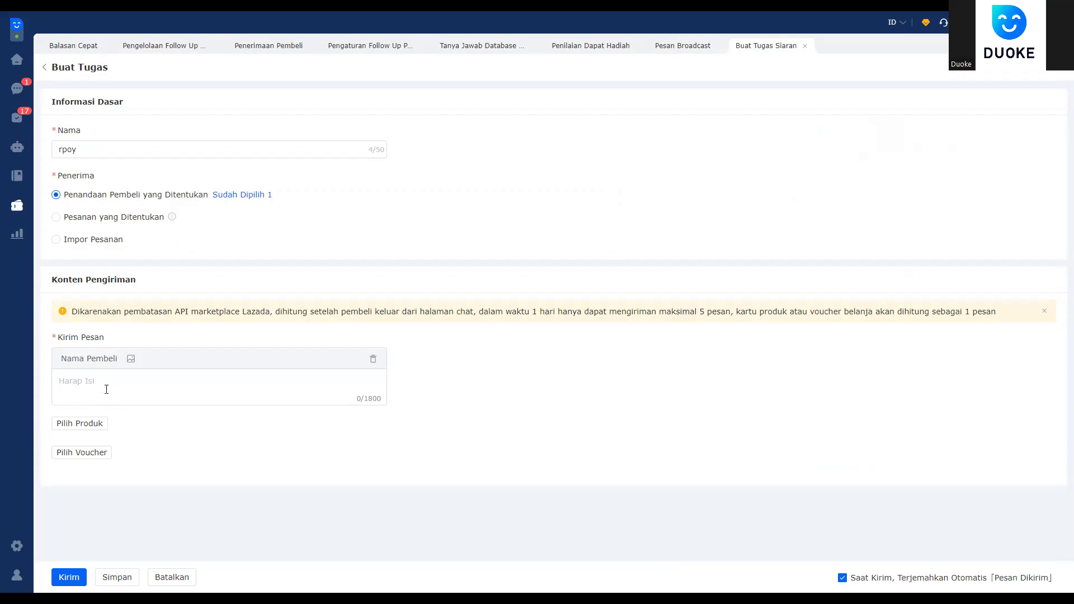
type("promo 20%")
left_click_drag(127, 384, 0, 419)
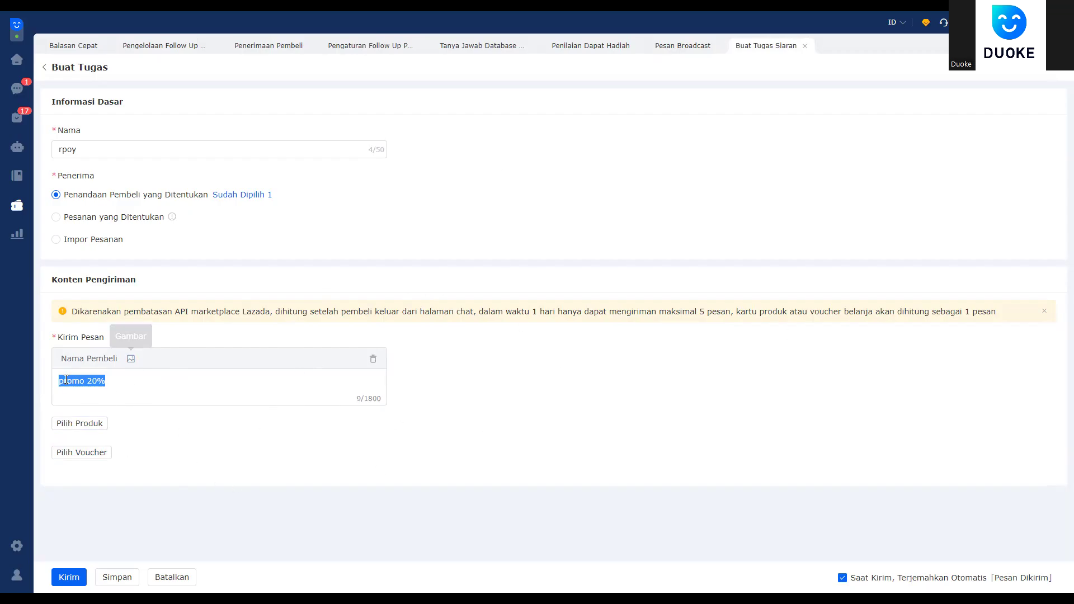
left_click(178, 393)
triple_click(137, 387)
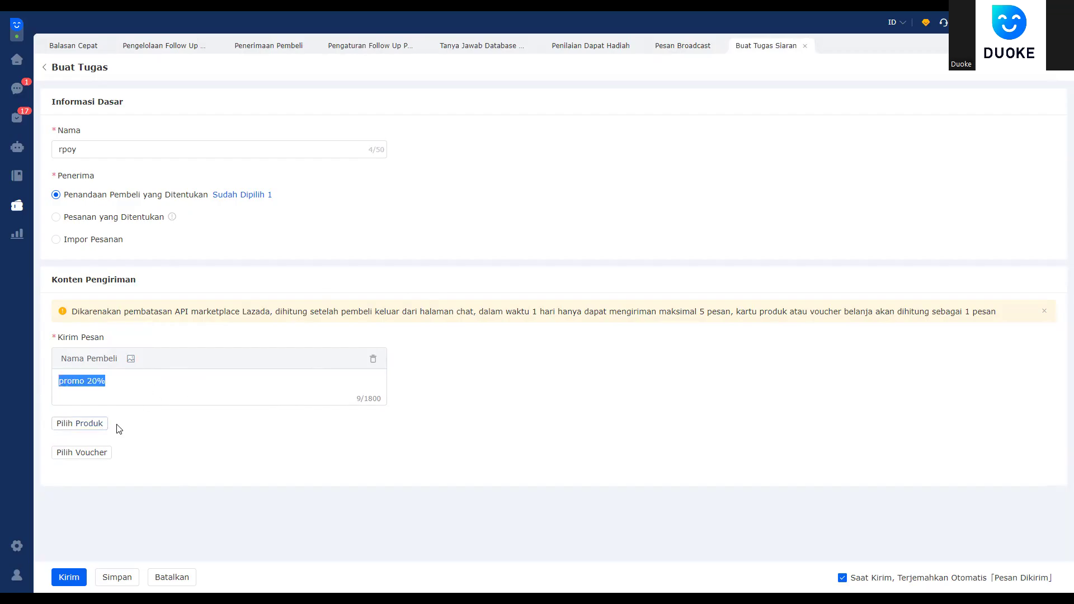
left_click(112, 432)
key("ctrl+a")
left_click(174, 460)
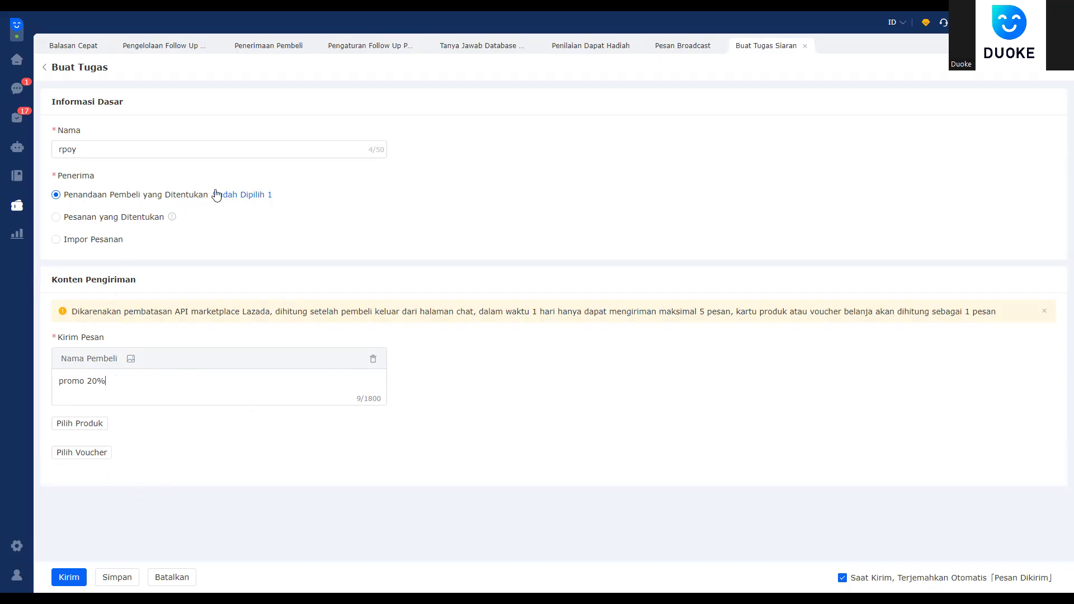
left_click(122, 581)
Step: Switch recipients to Pesanan yang Ditentukan and enter three order numbers on separate lines
left_click(167, 217)
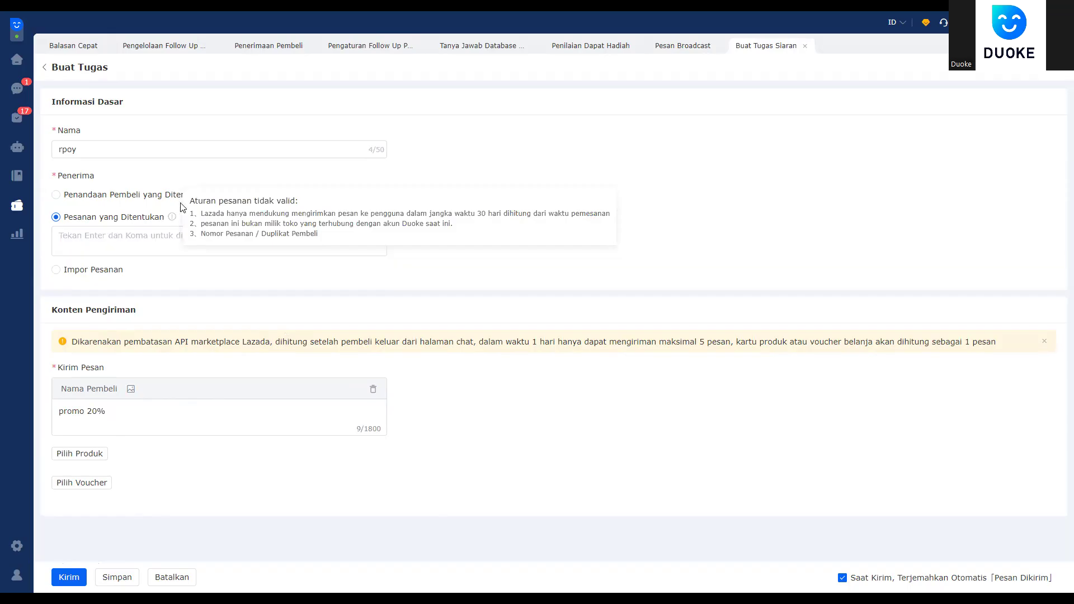
left_click(137, 235)
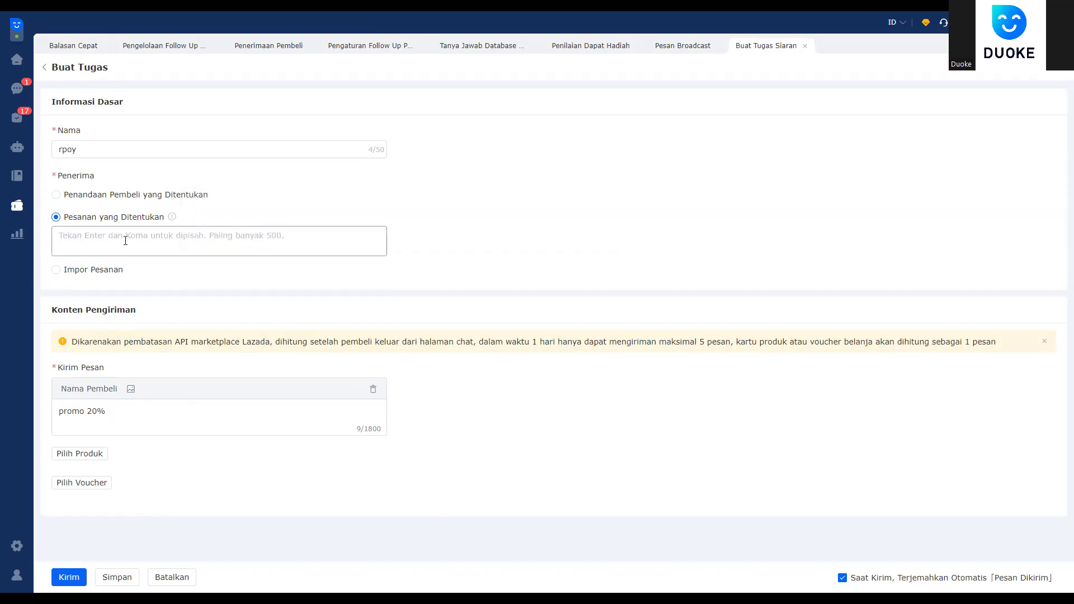
left_click(106, 279)
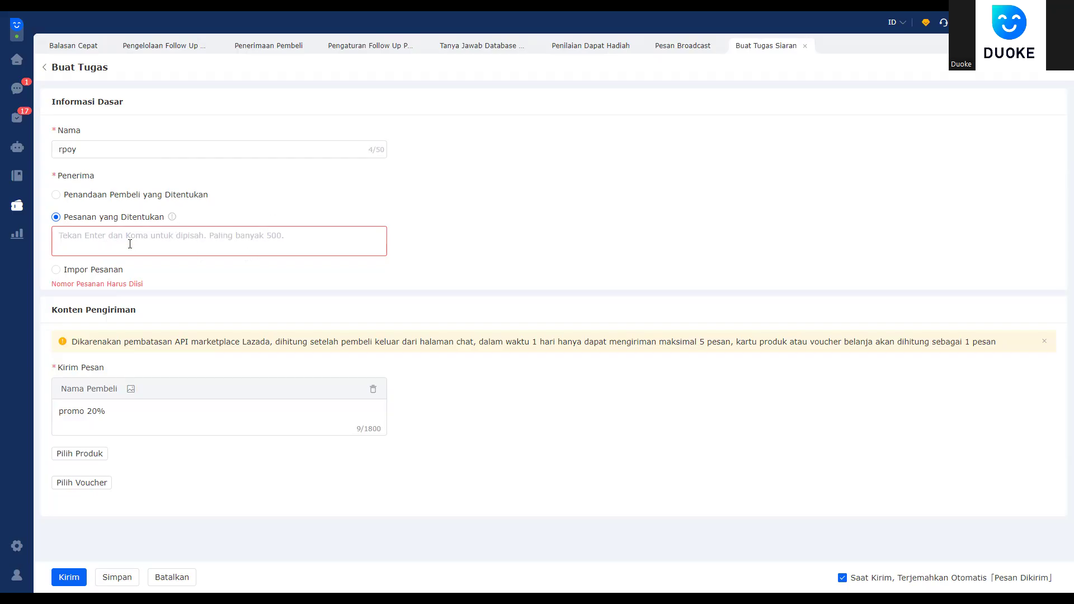
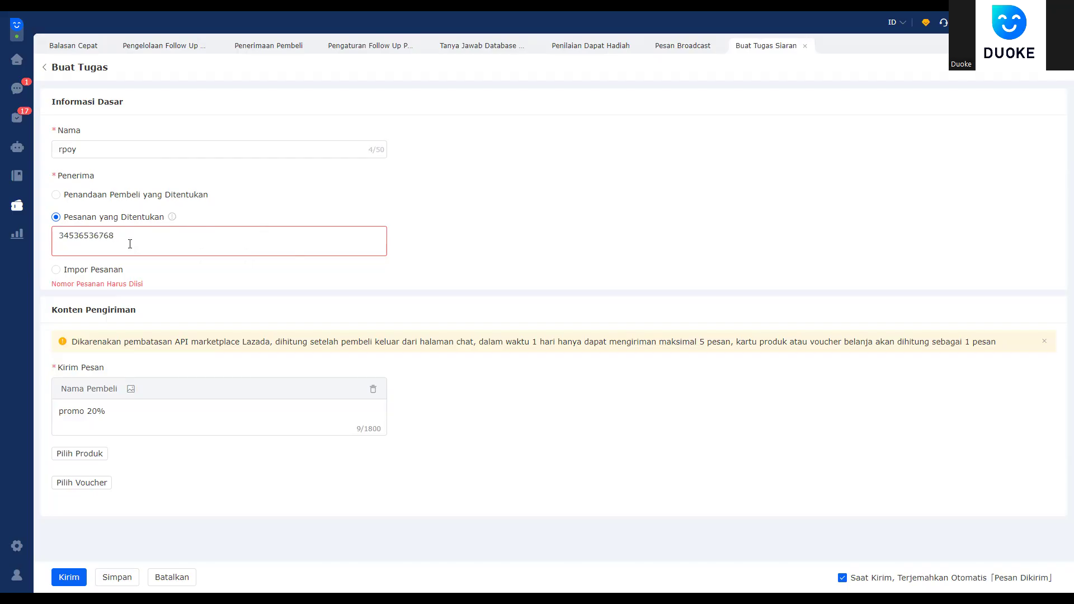
key("Return")
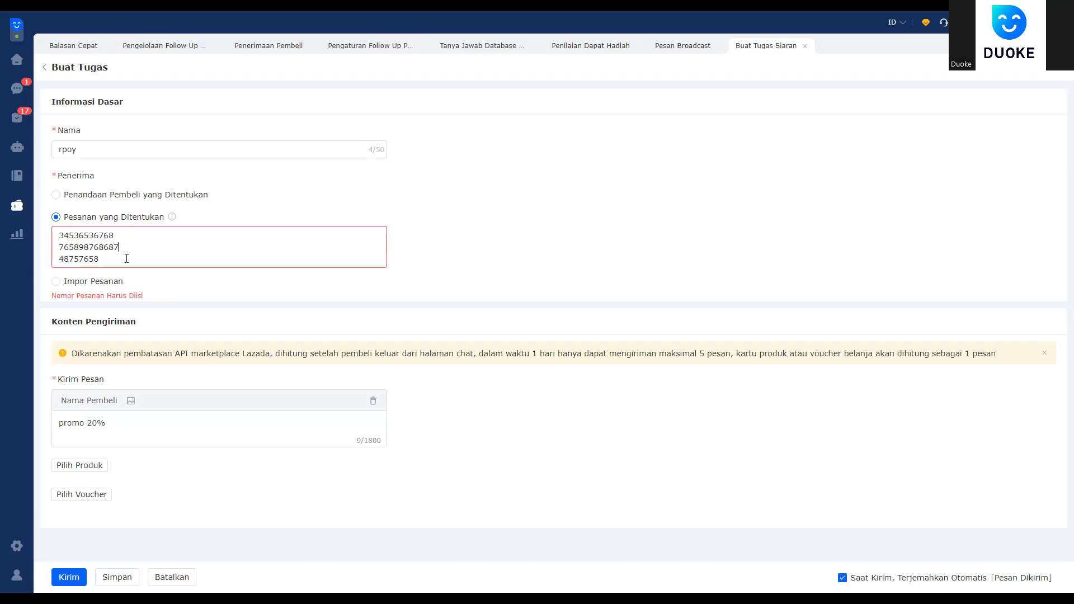
Step: Check the entered order numbers, try Impor Pesanan, then reselect Pesanan yang Ditentukan and leave the form
left_click_drag(114, 256, 31, 236)
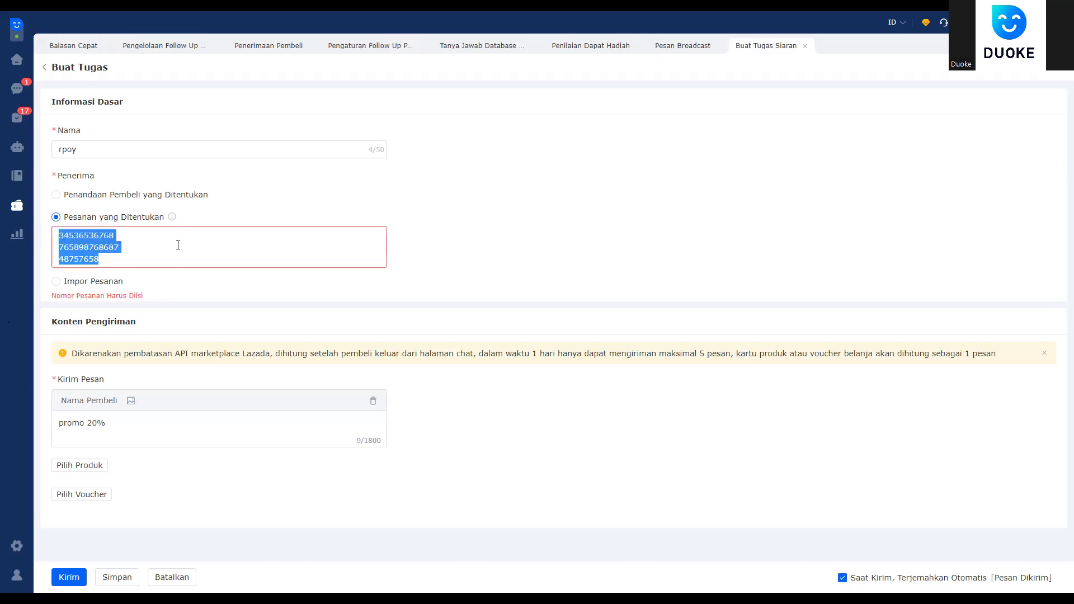
left_click(115, 253)
left_click_drag(57, 238, 101, 260)
mouse_move(172, 219)
left_click(123, 256)
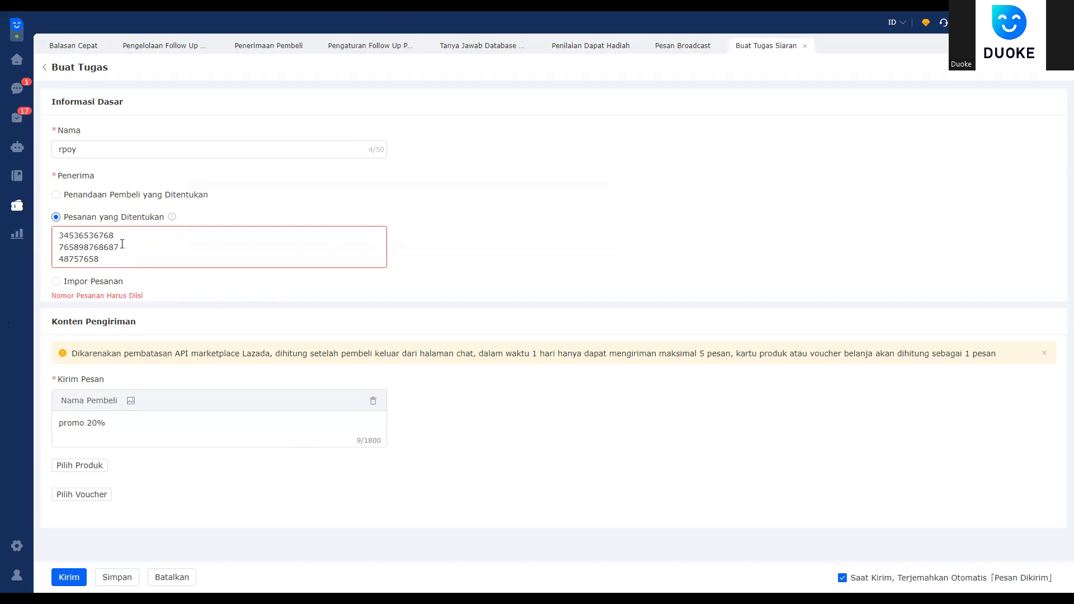
left_click(60, 283)
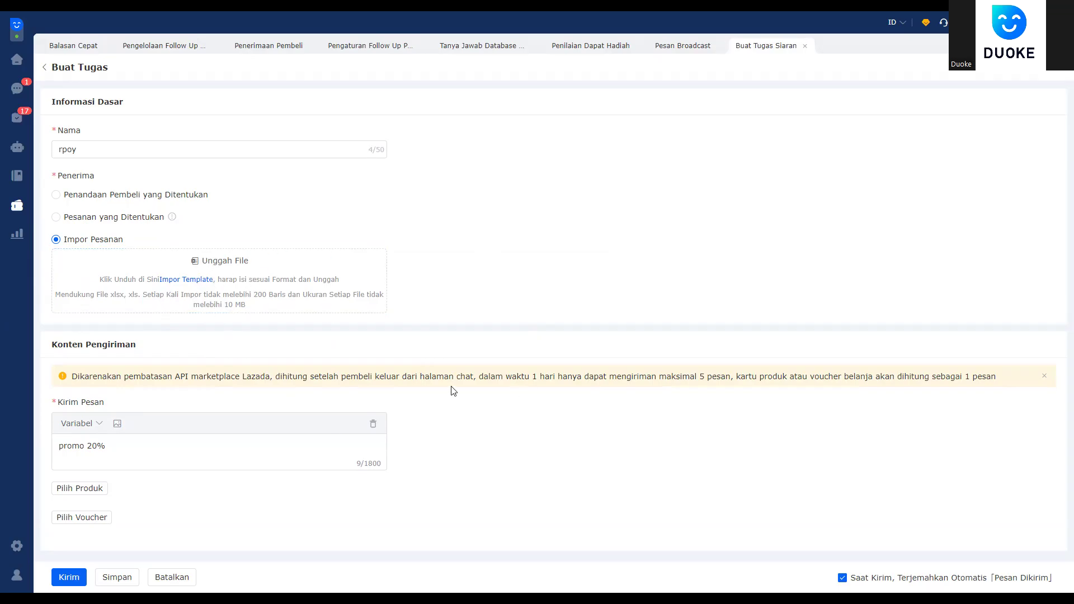
left_click(130, 218)
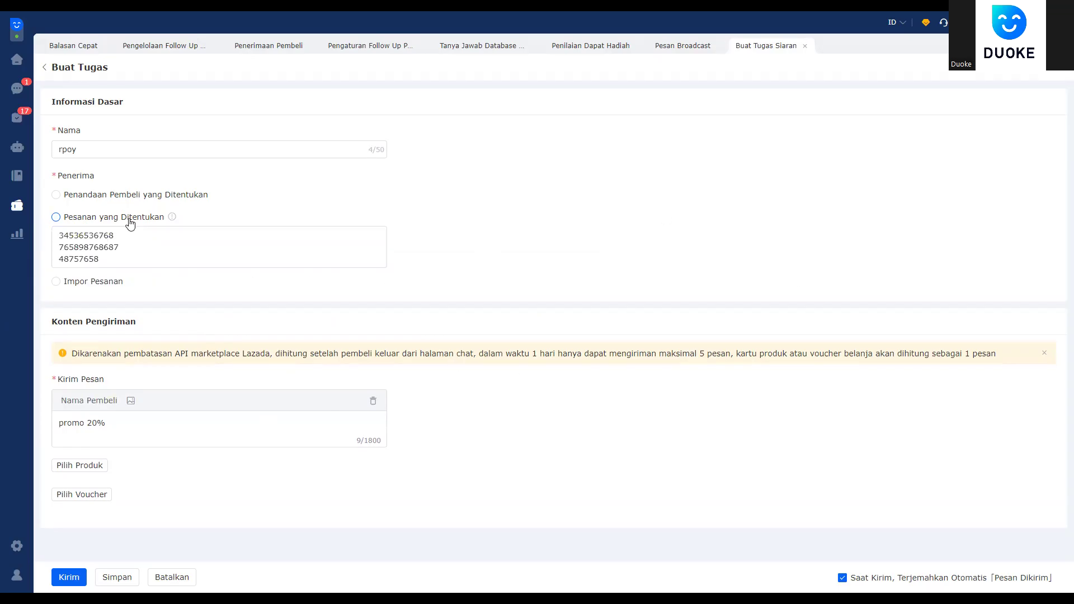
left_click(50, 71)
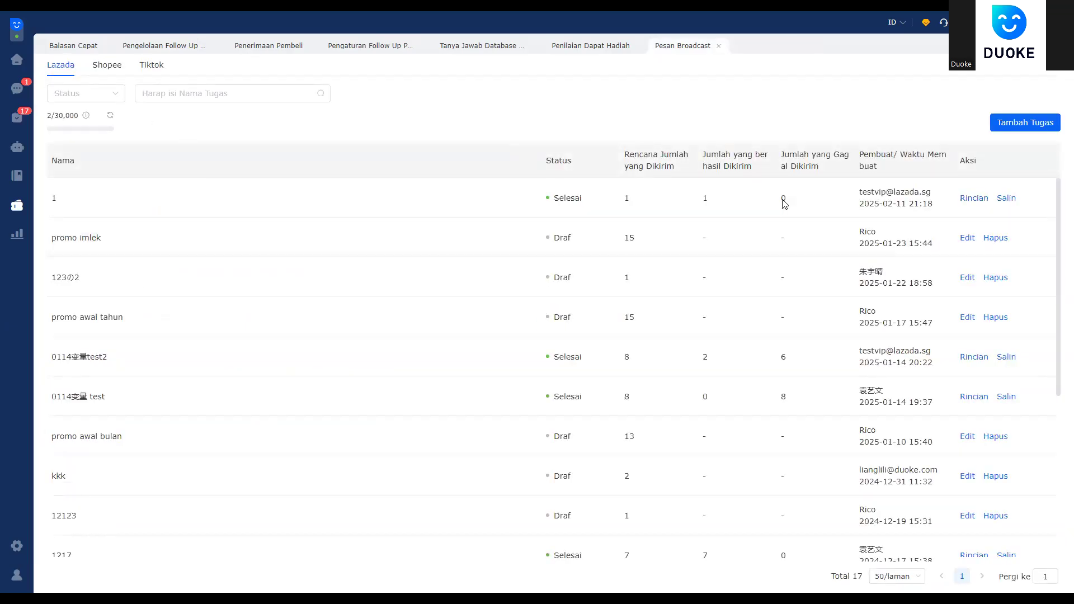
Step: View task 1's details, inspecting its Berhasil send status and the buyer's not-replied status
left_click(971, 199)
left_click(973, 202)
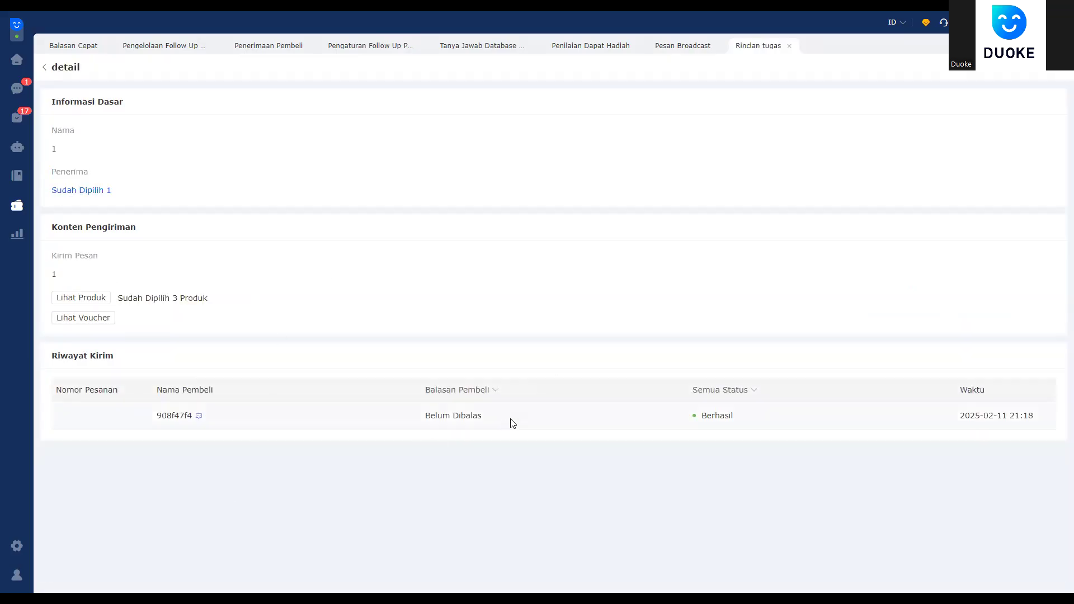
left_click_drag(669, 436, 717, 450)
left_click(535, 467)
left_click_drag(703, 415, 733, 427)
left_click(553, 455)
left_click_drag(492, 421, 431, 415)
Step: View the recipient buyer's chat, close it, and close the Rincian tugas tab
left_click(199, 417)
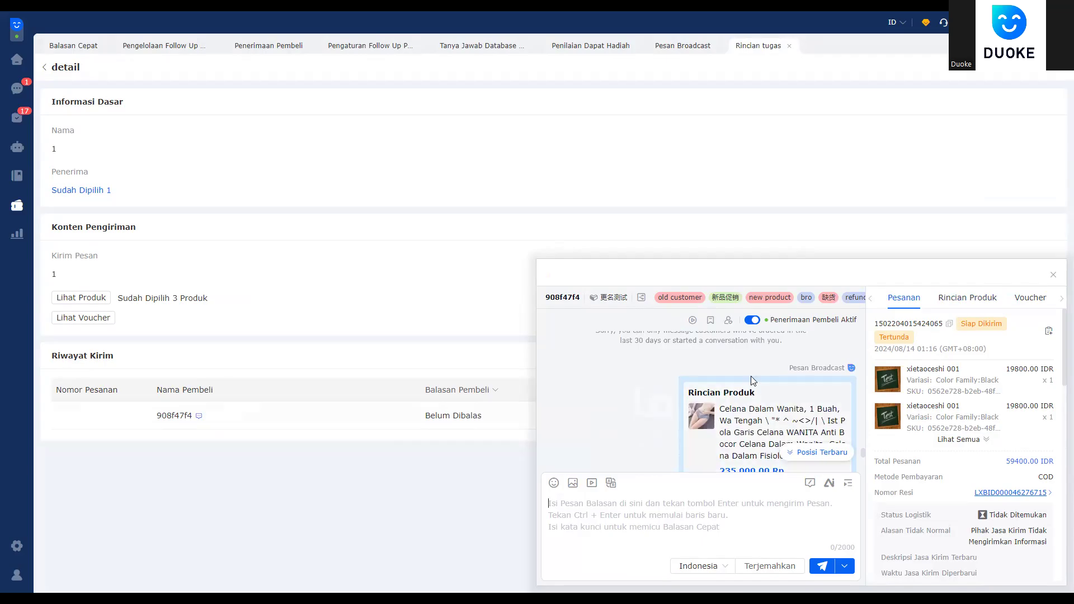
left_click(1052, 275)
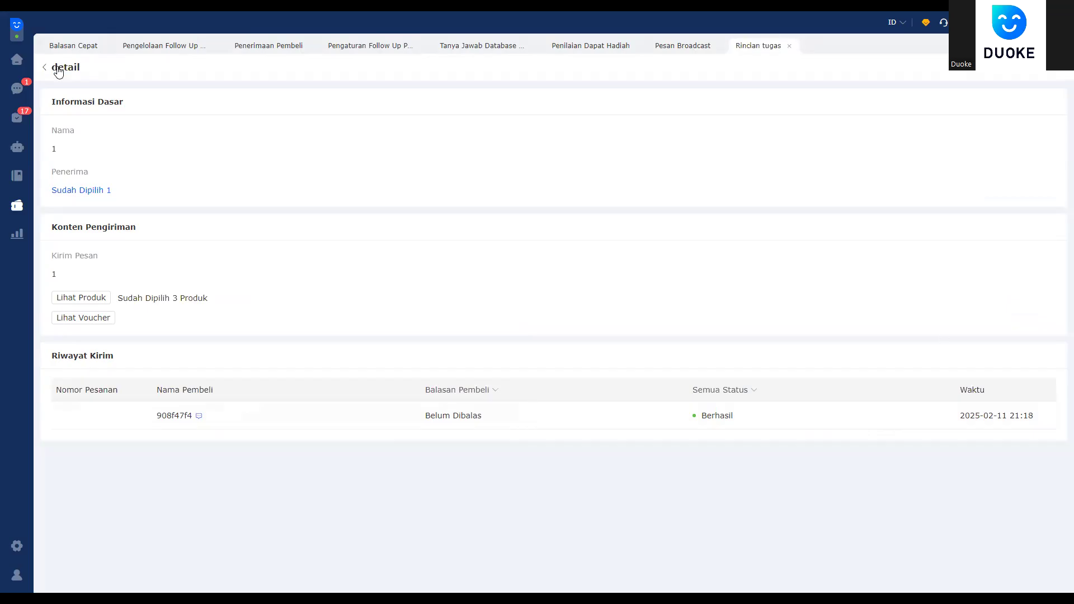
left_click(681, 46)
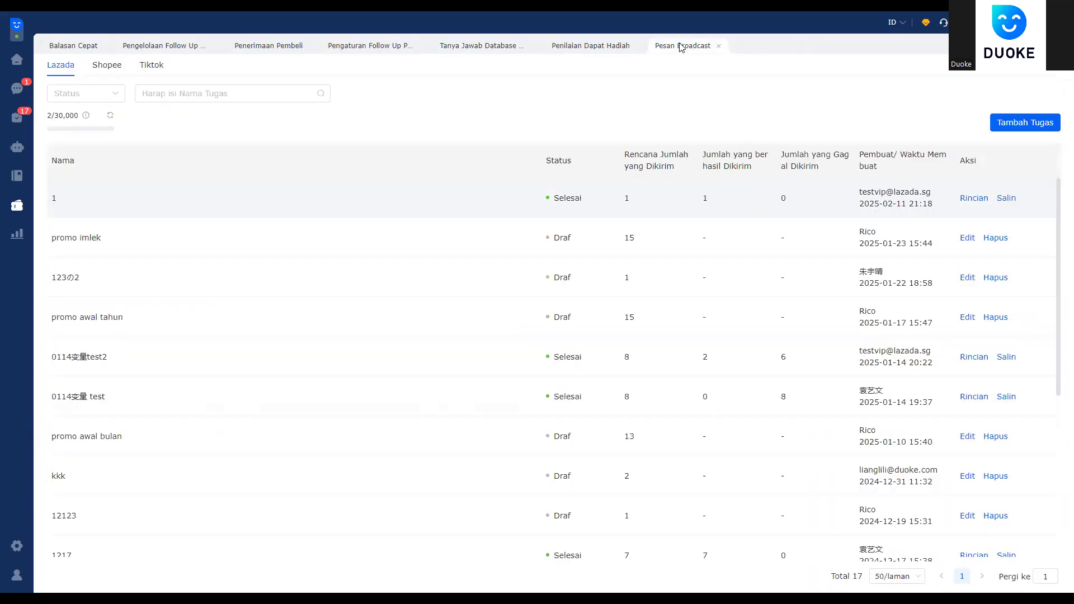
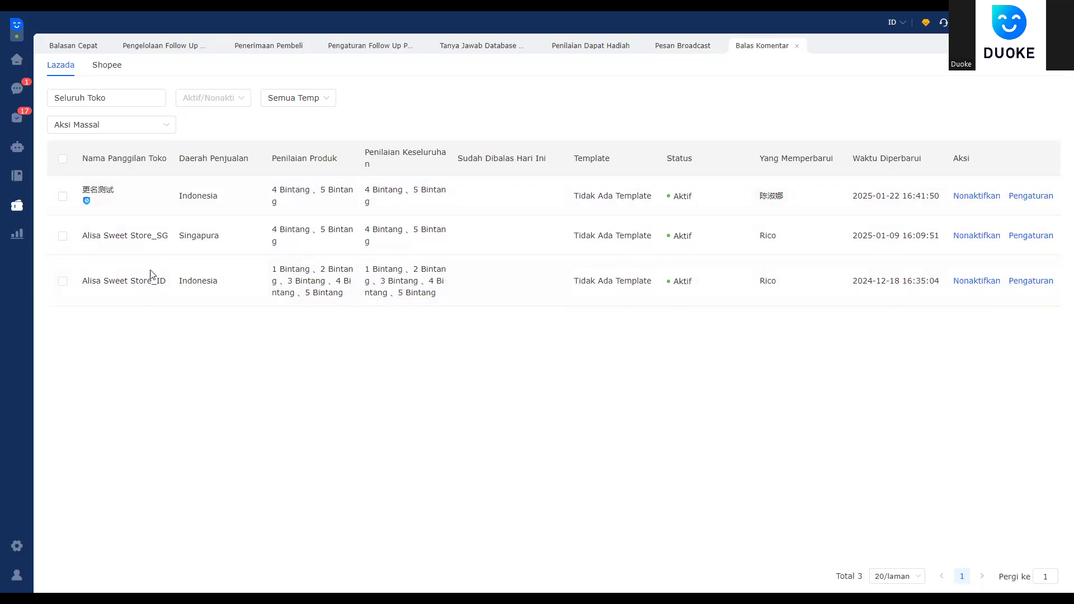
Step: Go to Balas Komentar under Aturan Otomatis in the Promosi Fitur menu
left_click(20, 215)
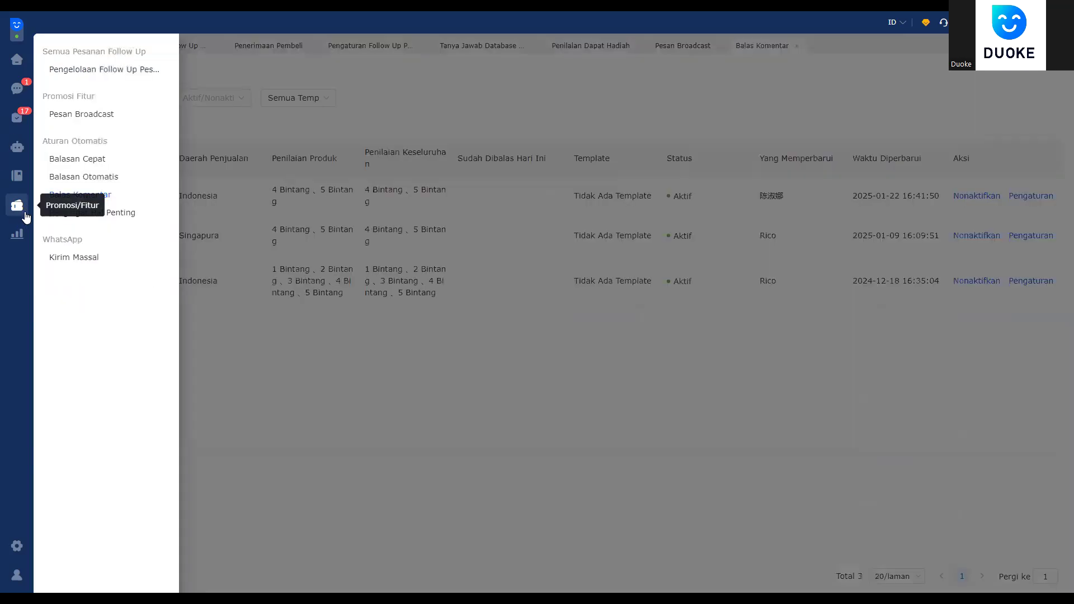
left_click(108, 197)
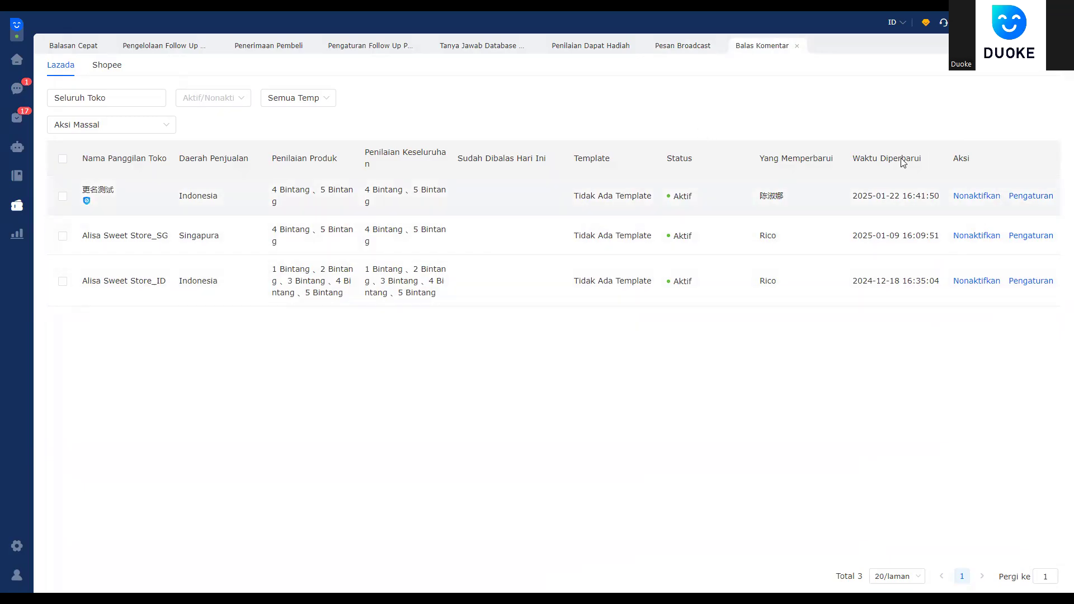
Step: Select all three Lazada stores and open their bulk reply settings via Aksi Massal > Pengaturan
left_click(63, 160)
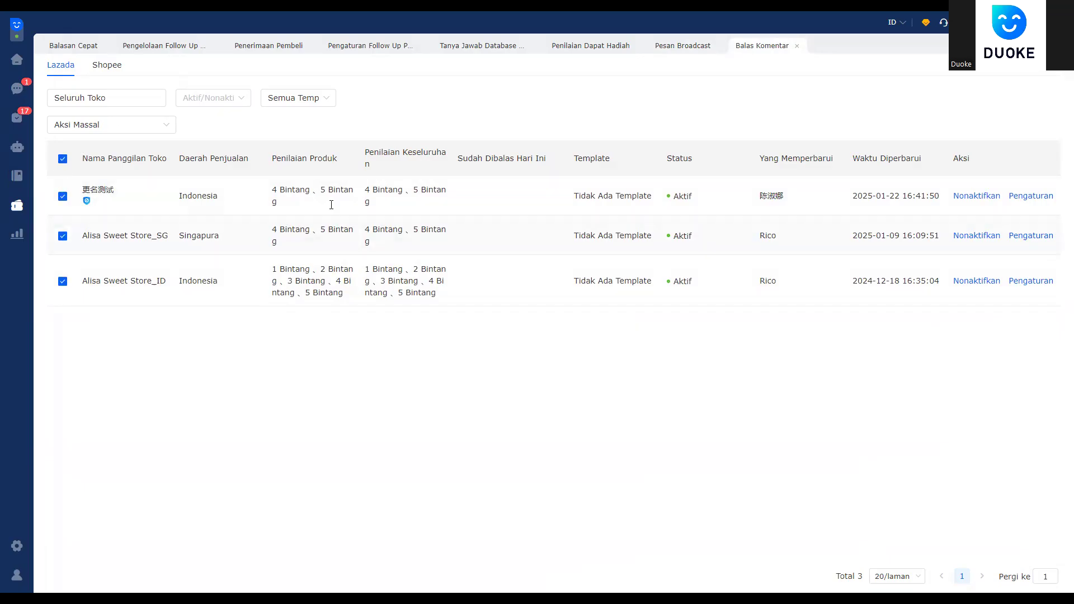
left_click(106, 126)
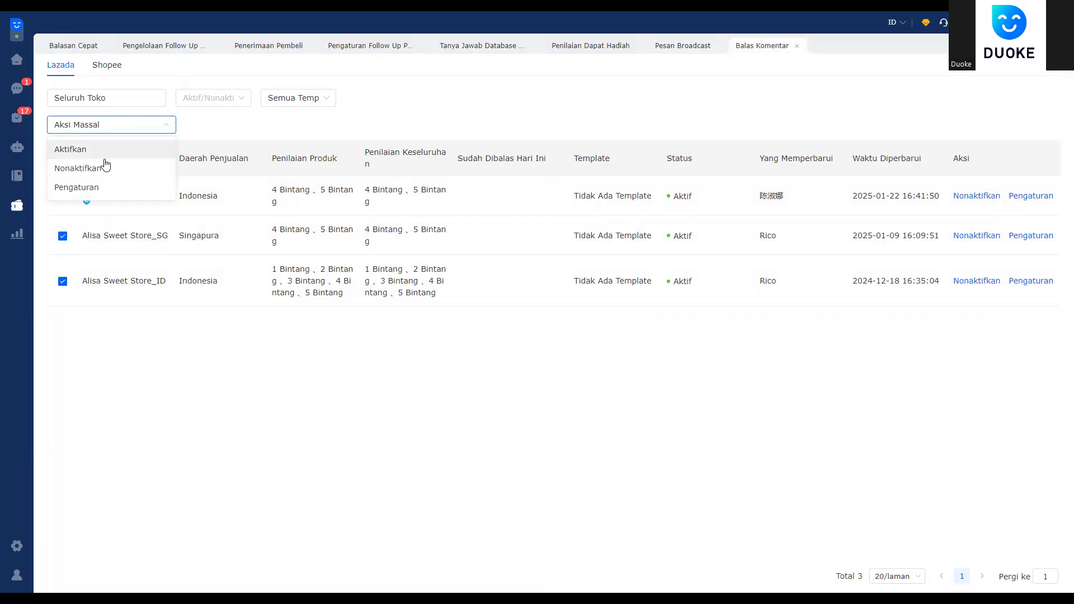
left_click(106, 191)
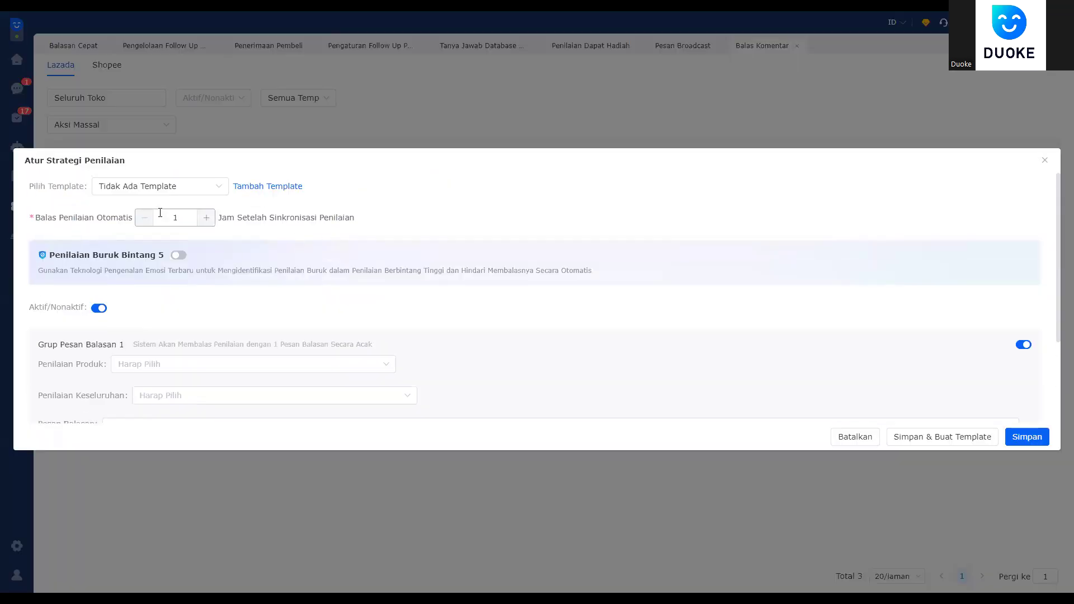
Step: Set the first group's product and overall ratings to 4 and 5 Bintang
scroll(156, 311, "down", 2)
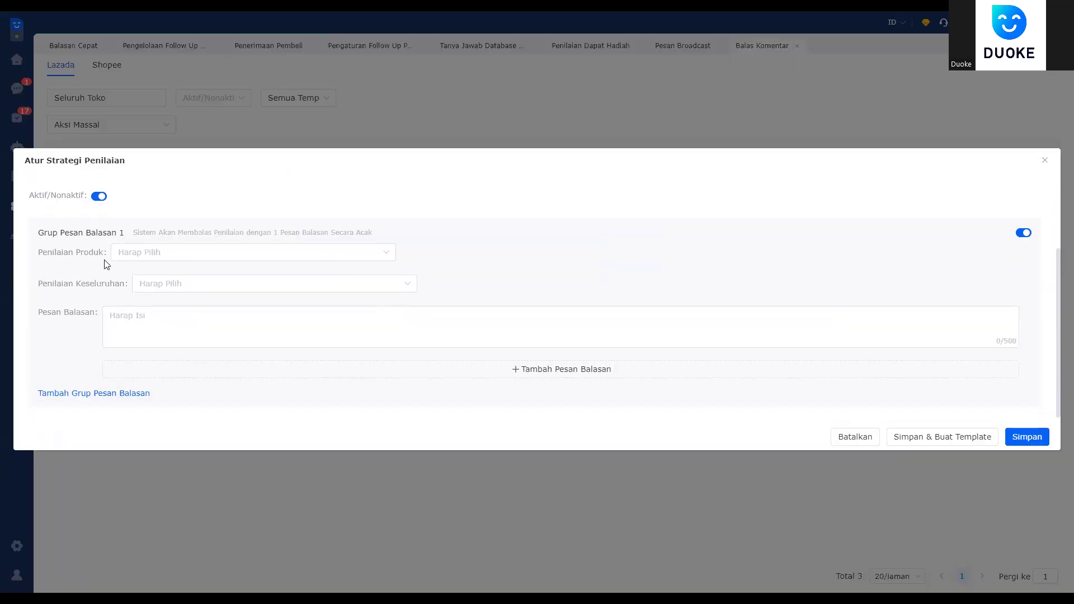
left_click(144, 253)
left_click(162, 351)
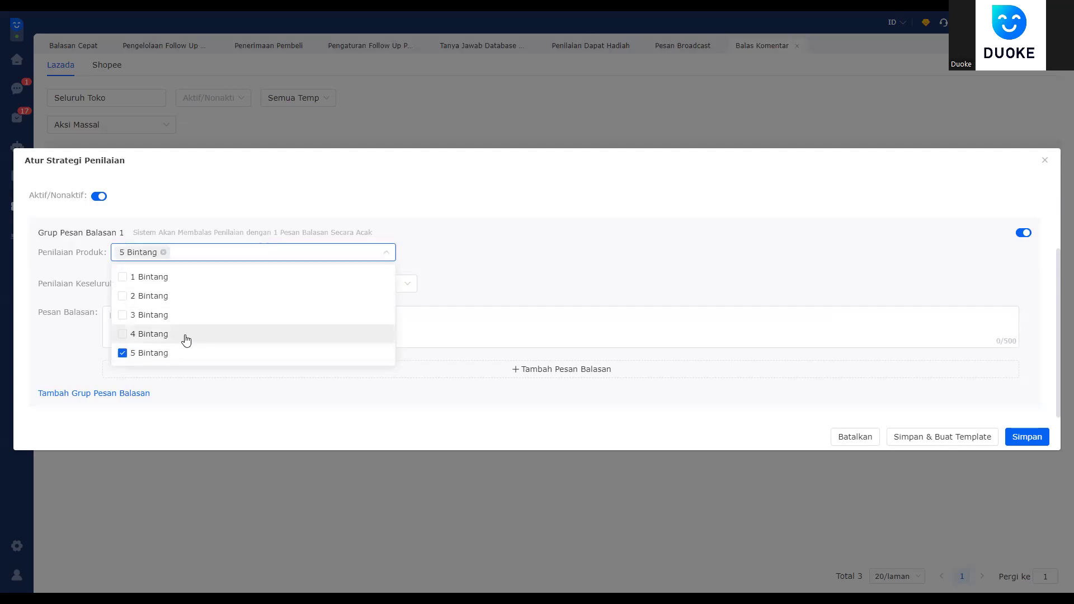
left_click(180, 335)
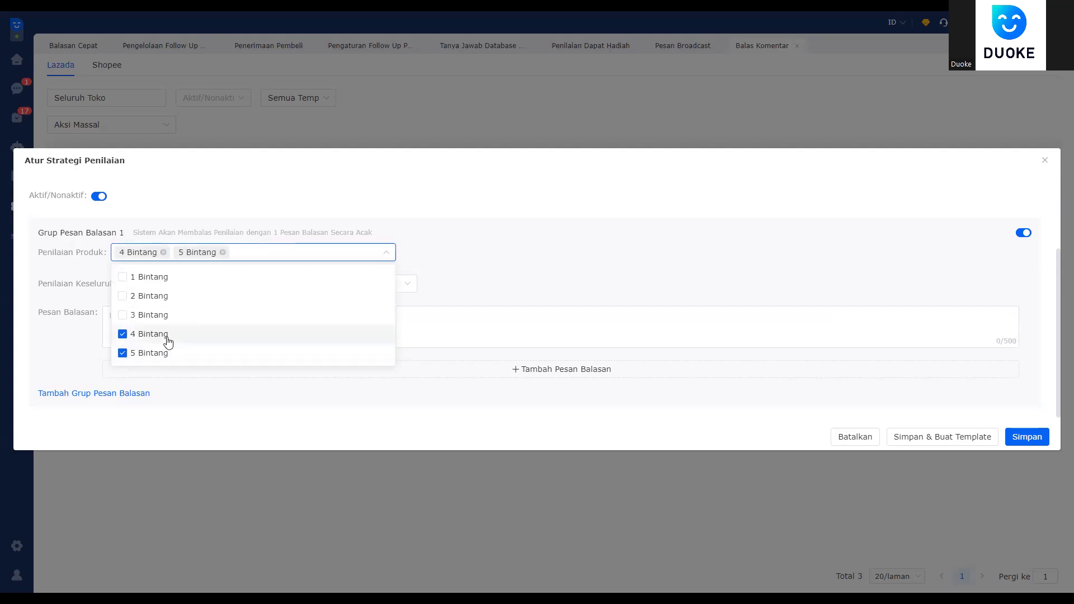
left_click(534, 273)
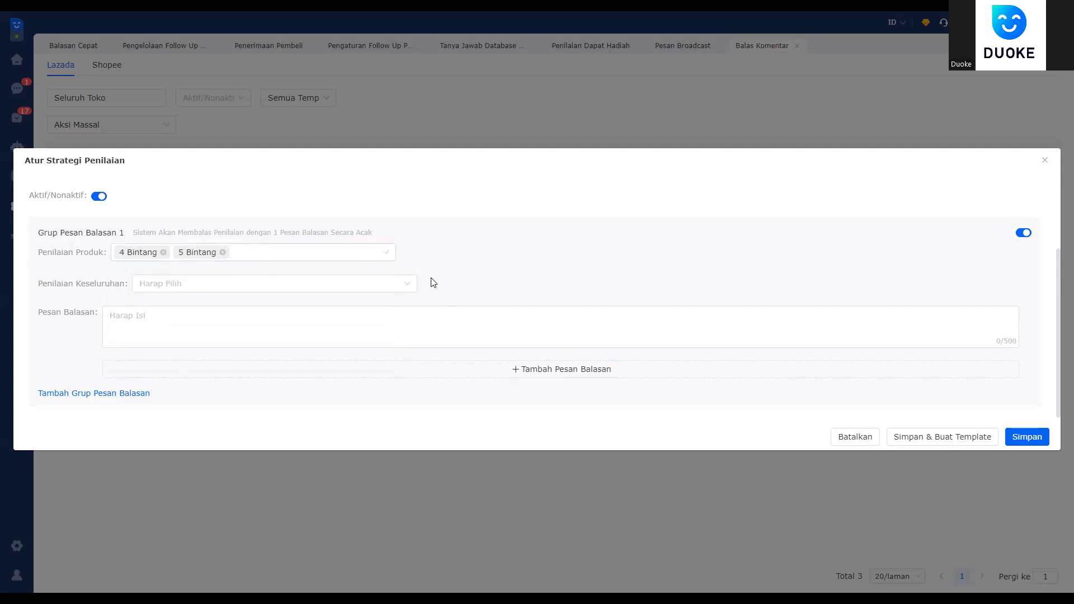
left_click(210, 284)
left_click(149, 384)
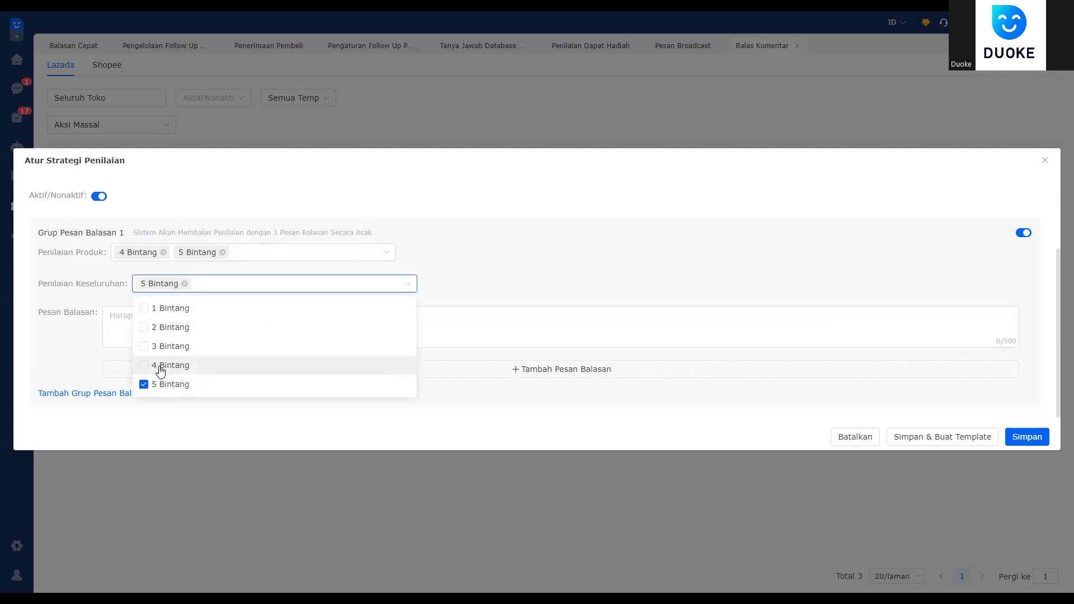
left_click(158, 365)
left_click(648, 206)
Step: Write the first two replies, 'terima kasih' and 'terima kasih kak'
left_click(165, 328)
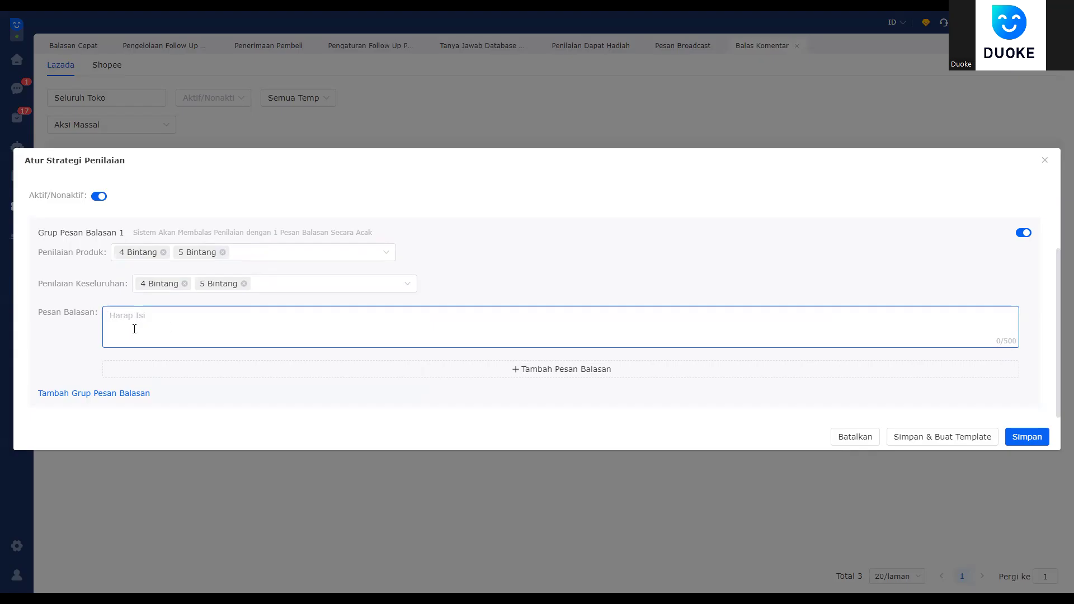
type("terima kasih")
left_click(422, 370)
scroll(178, 376, "down", 1)
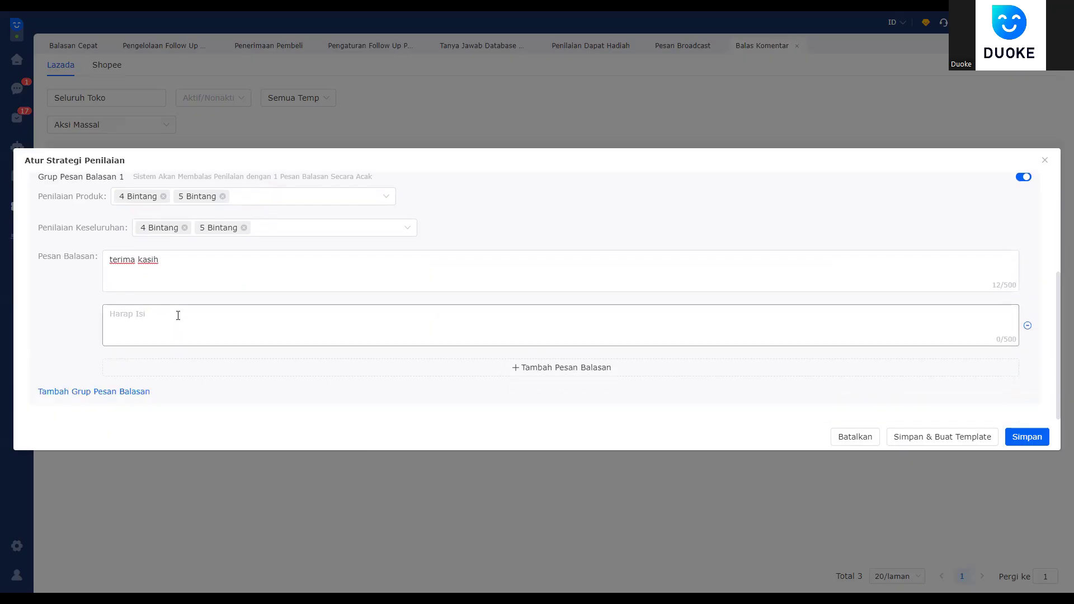
left_click(223, 321)
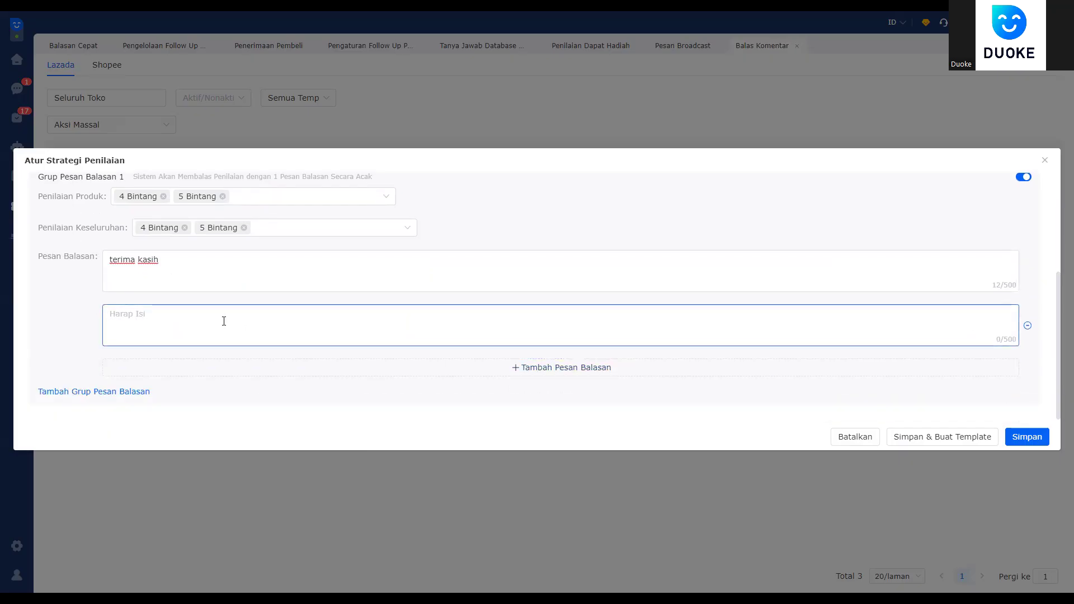
type("te")
type("i")
Step: Add a third reply '123', then select the 'terima kasih kak' reply text
left_click(313, 373)
left_click(179, 373)
type("123")
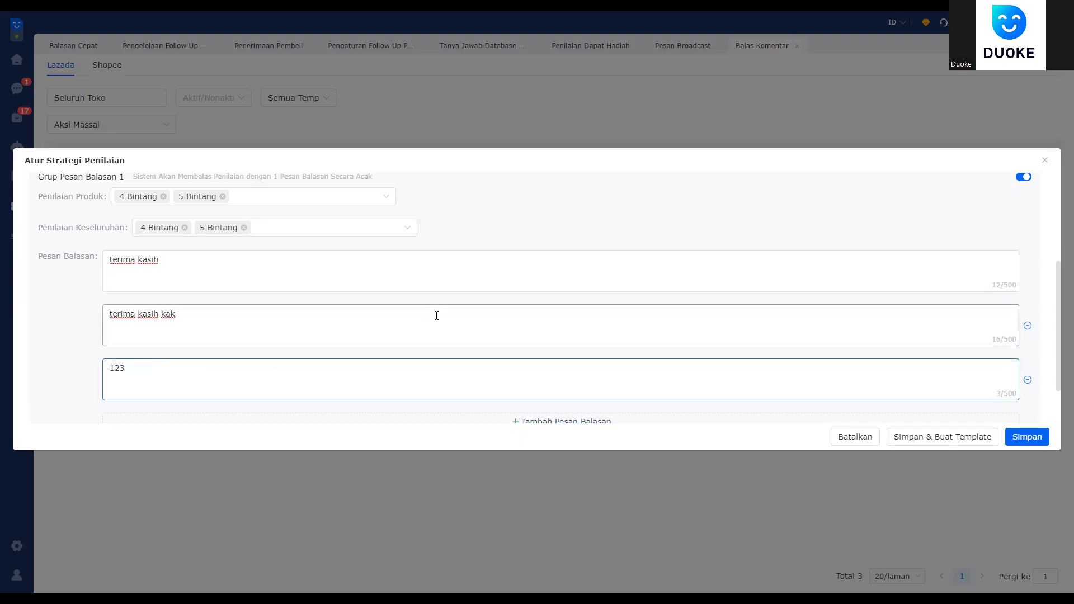
scroll(471, 338, "down", 2)
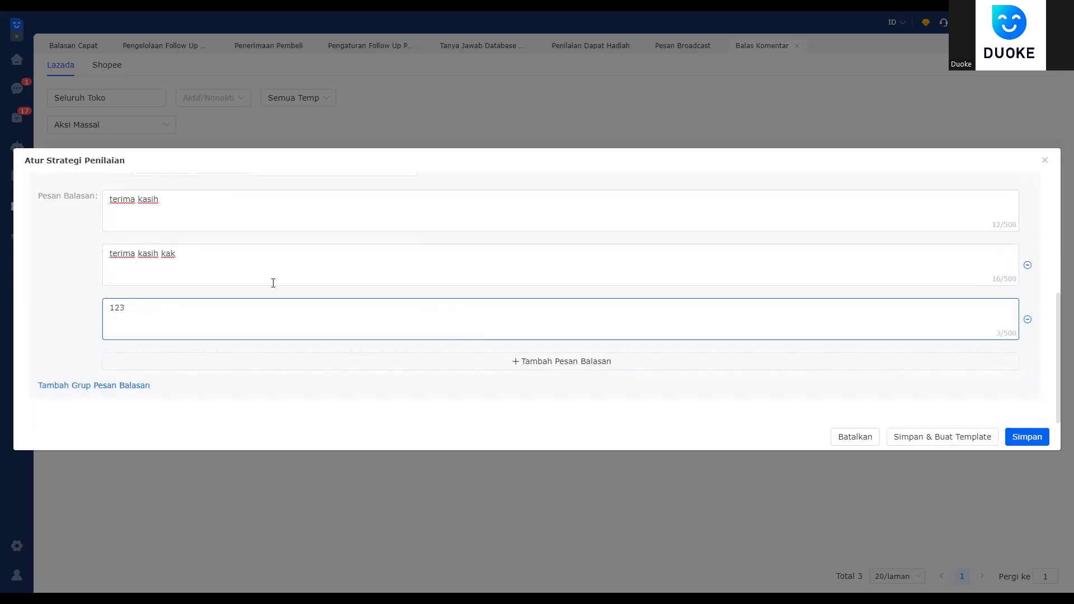
scroll(273, 283, "up", 2)
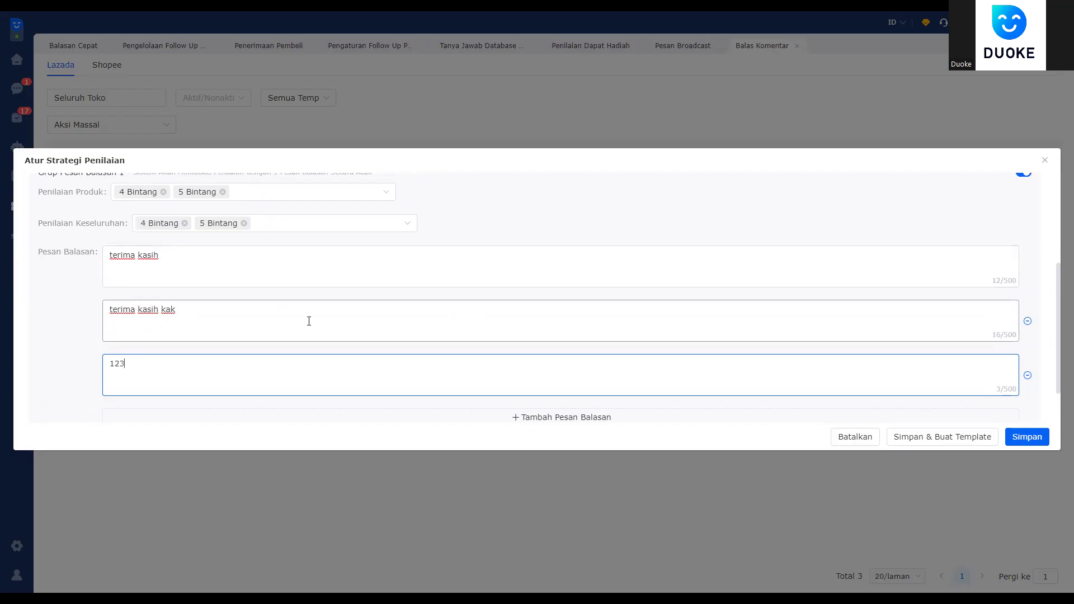
scroll(268, 300, "up", 5)
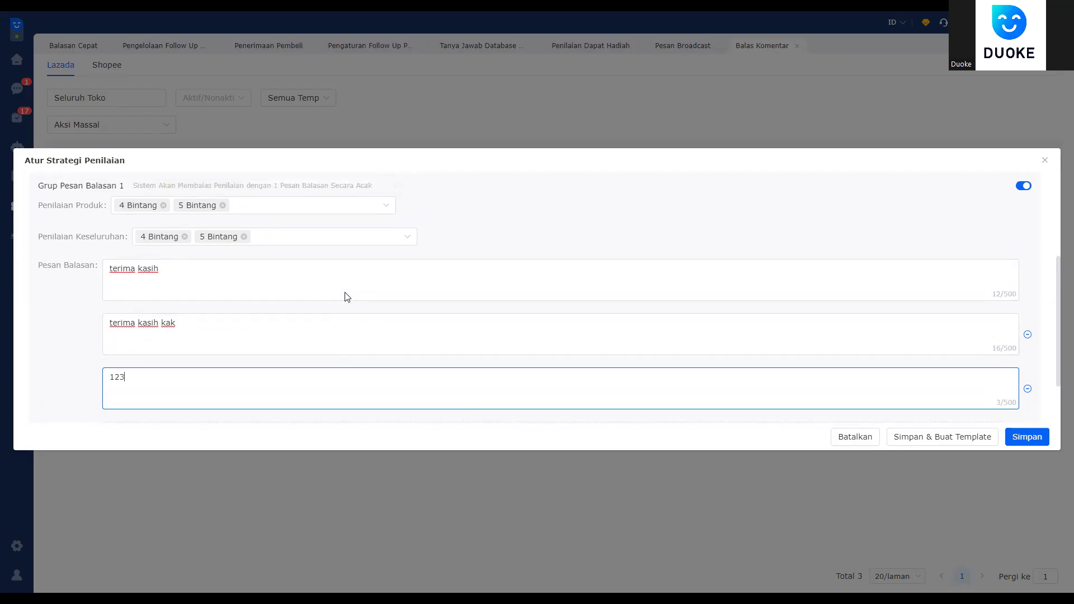
scroll(263, 297, "down", 3)
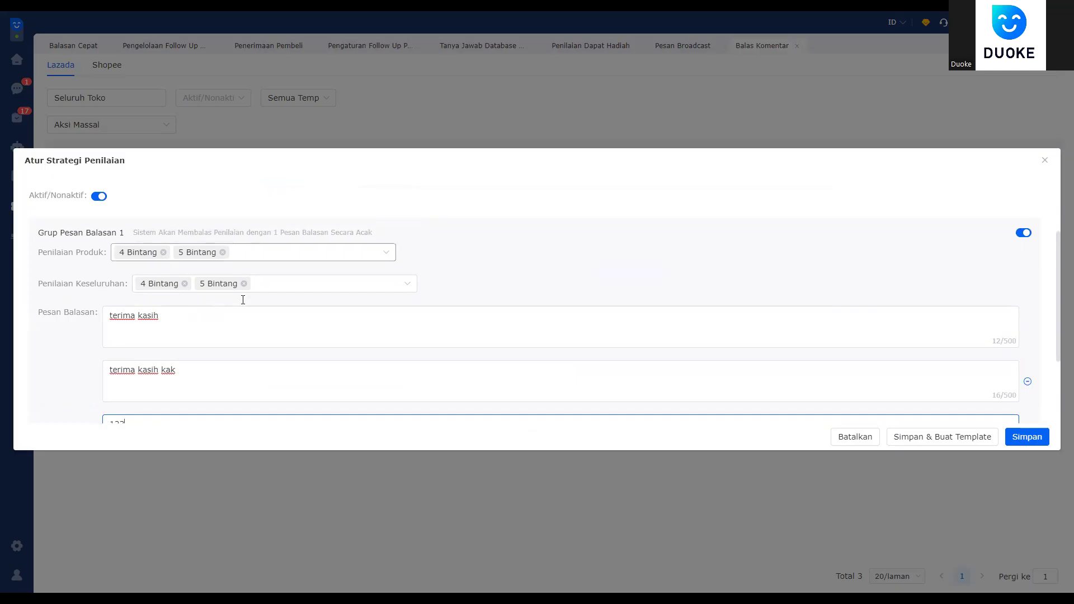
scroll(302, 345, "down", 4)
left_click(305, 248)
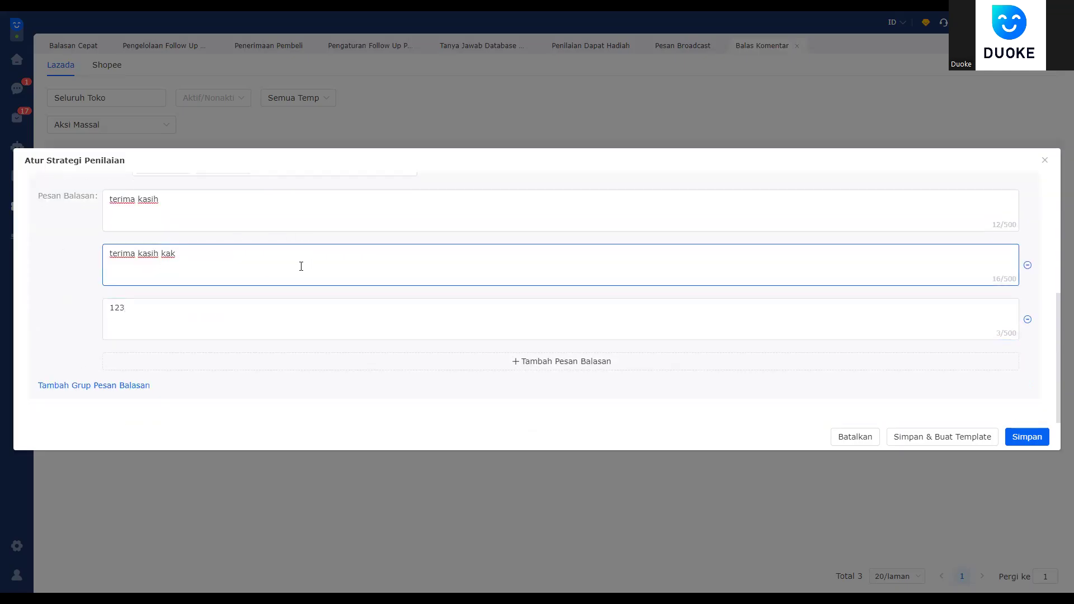
left_click_drag(300, 266, 31, 271)
Step: Add a second reply group covering 1, 2 and 3 Bintang product and overall ratings
left_click(121, 386)
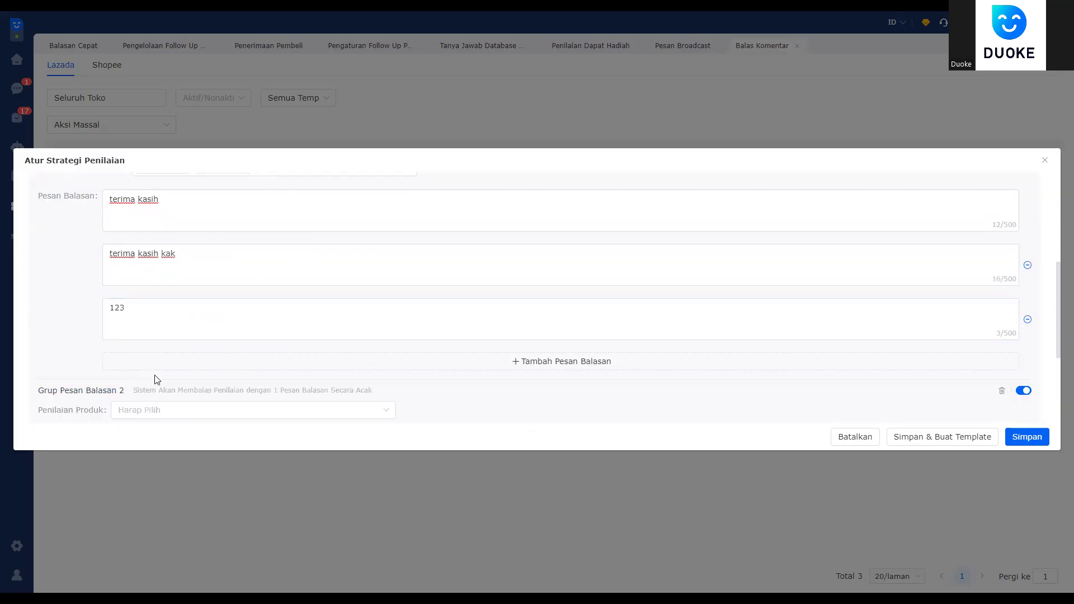
scroll(168, 346, "down", 6)
left_click(192, 246)
left_click(179, 269)
left_click(168, 284)
left_click(259, 300)
left_click(346, 286)
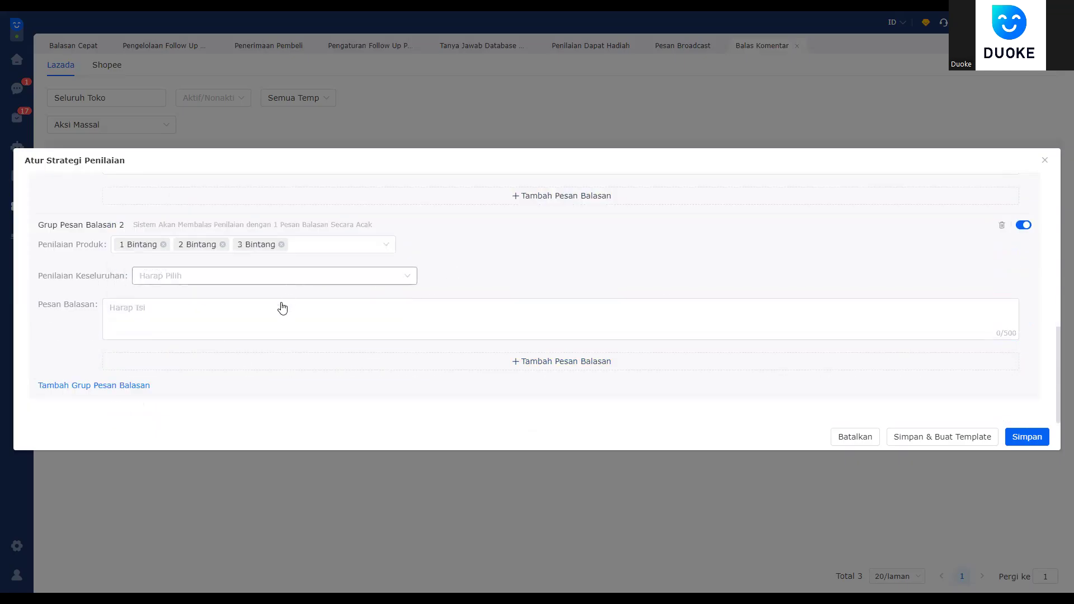
left_click(260, 301)
left_click(260, 319)
left_click(258, 321)
left_click(256, 340)
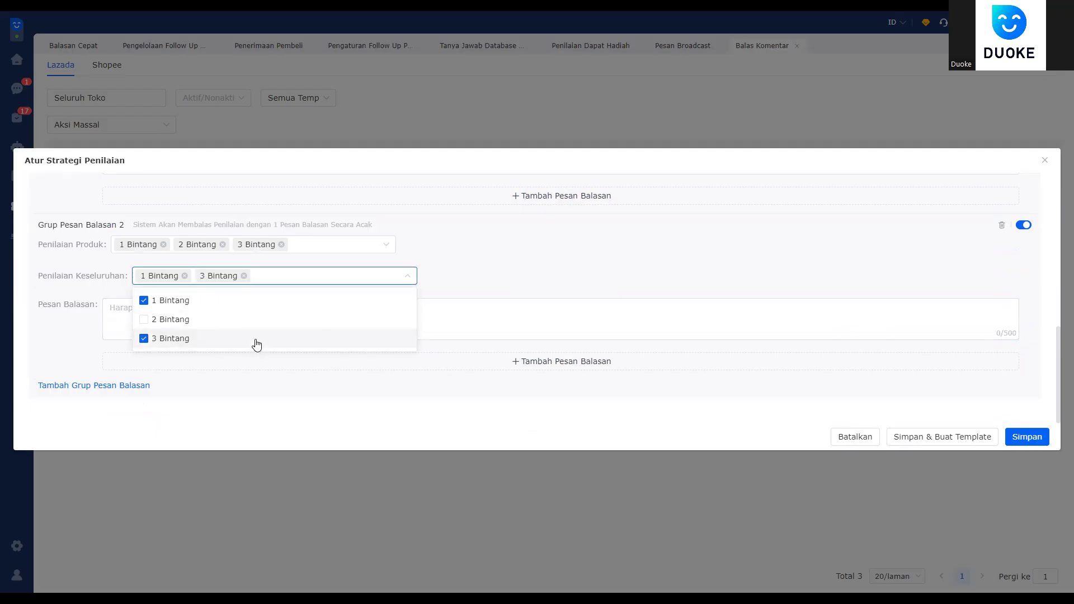
left_click(259, 323)
left_click(438, 302)
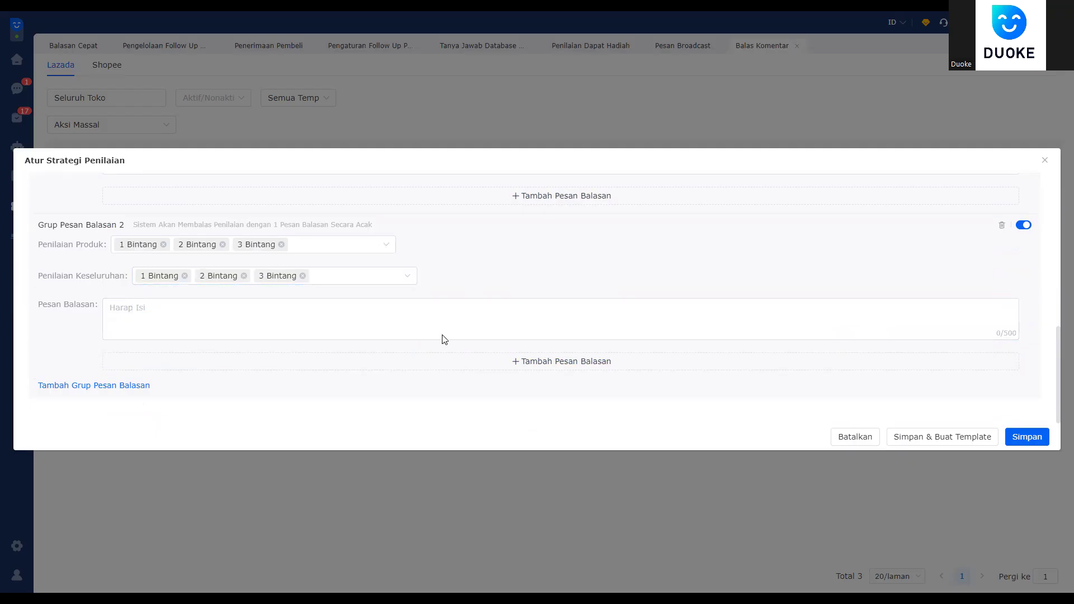
Step: Write group 2's reply: 'mohon maaf, jika ad komplain boleh hubungi layanan pelanggan'
left_click(262, 329)
type("mohon maaf")
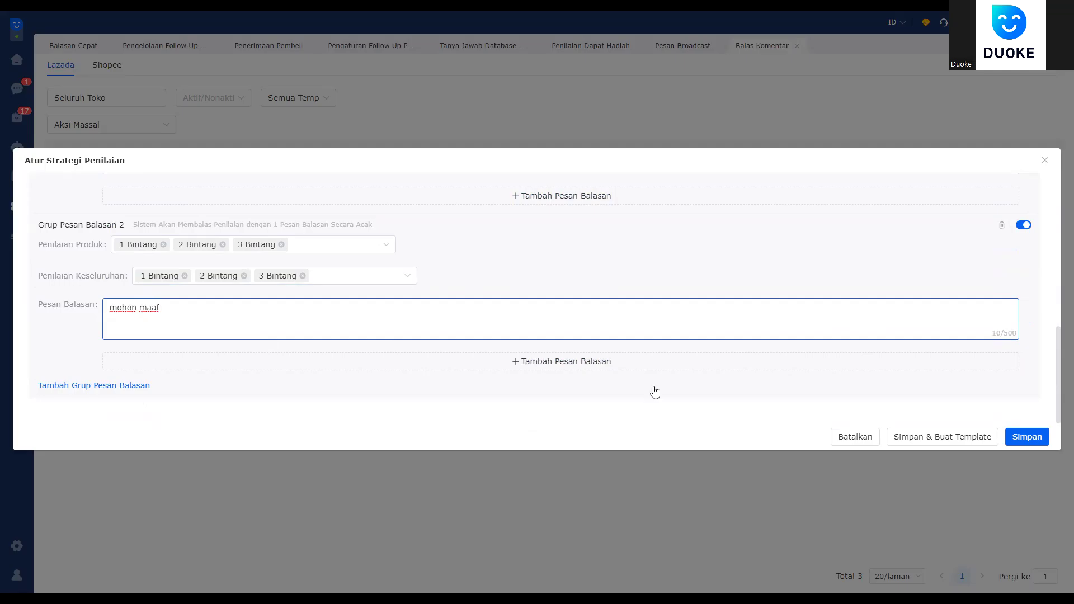
left_click(519, 395)
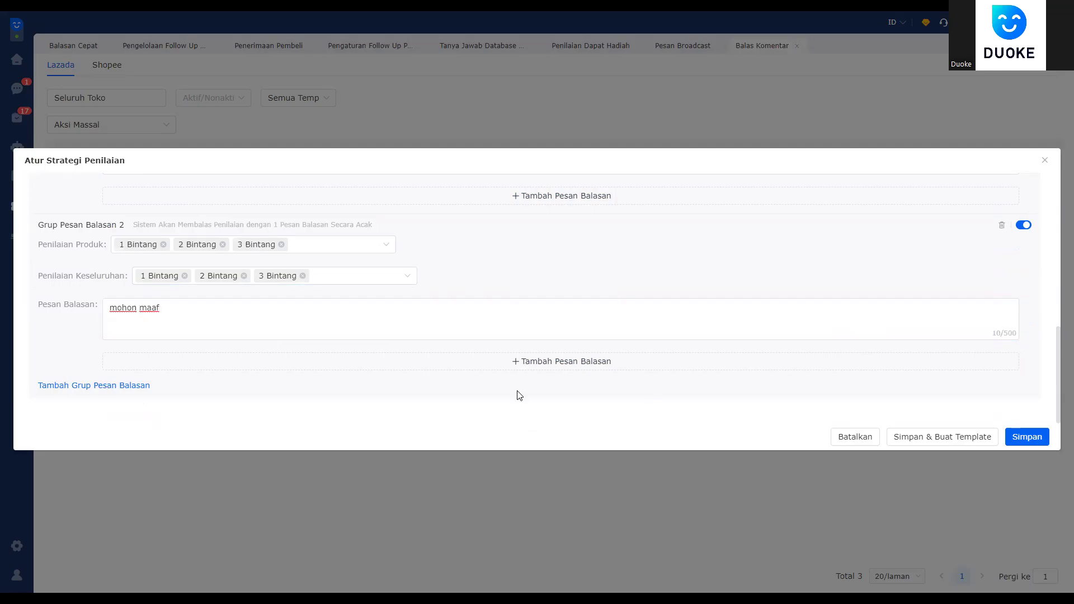
scroll(187, 351, "up", 2)
scroll(188, 351, "down", 2)
scroll(226, 307, "up", 3)
scroll(256, 328, "down", 3)
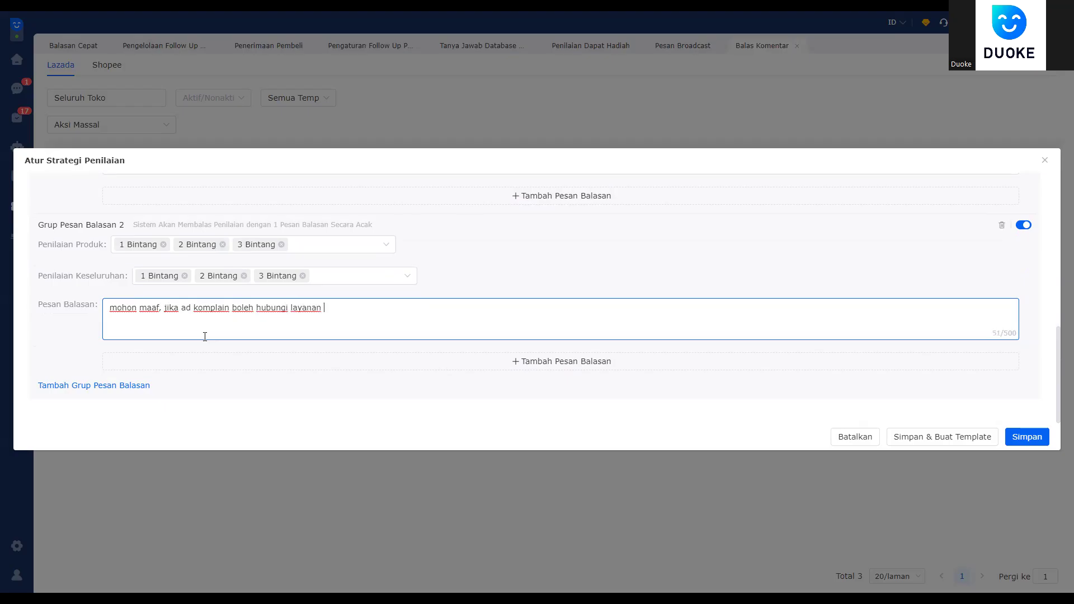
type("pelanggan")
scroll(372, 386, "up", 10)
scroll(227, 355, "down", 3)
scroll(259, 321, "up", 3)
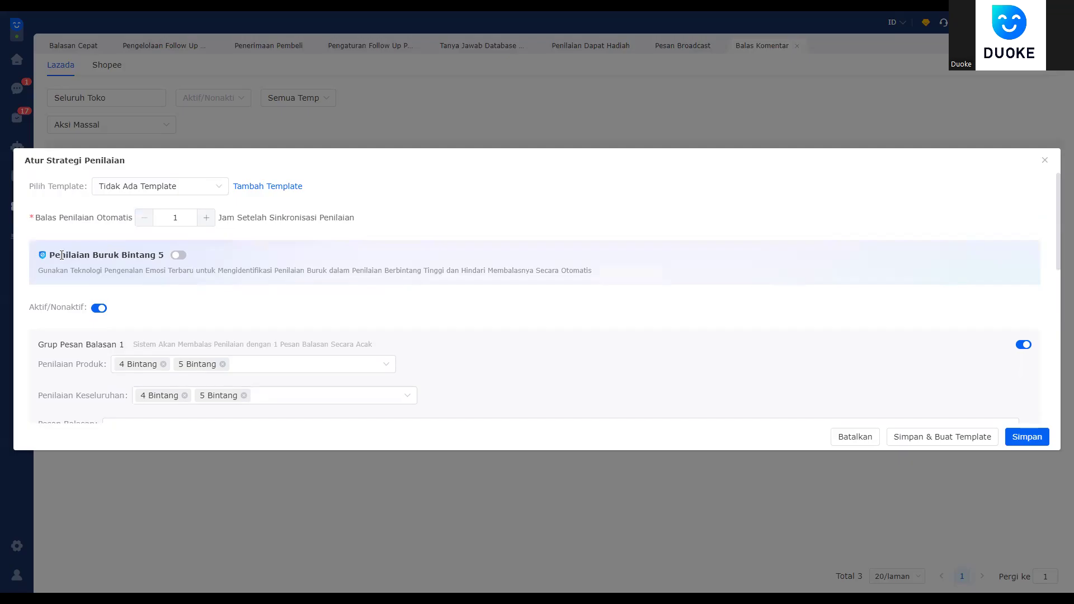
Step: Enable Penilaian Buruk Bintang 5 detection with Tidak Membalas as the reply method, and save
left_click(178, 256)
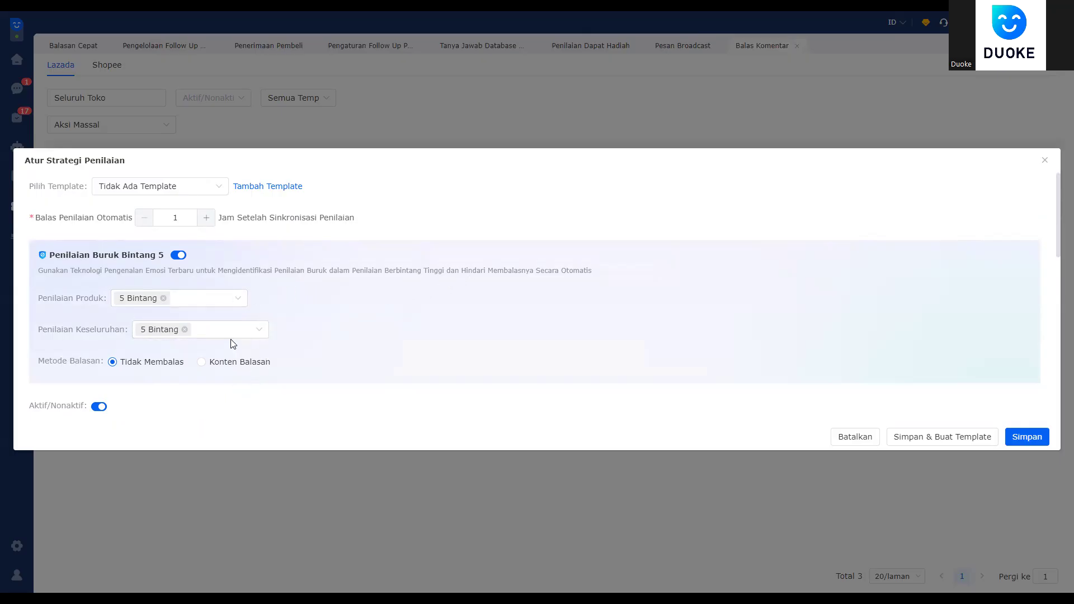
left_click(207, 364)
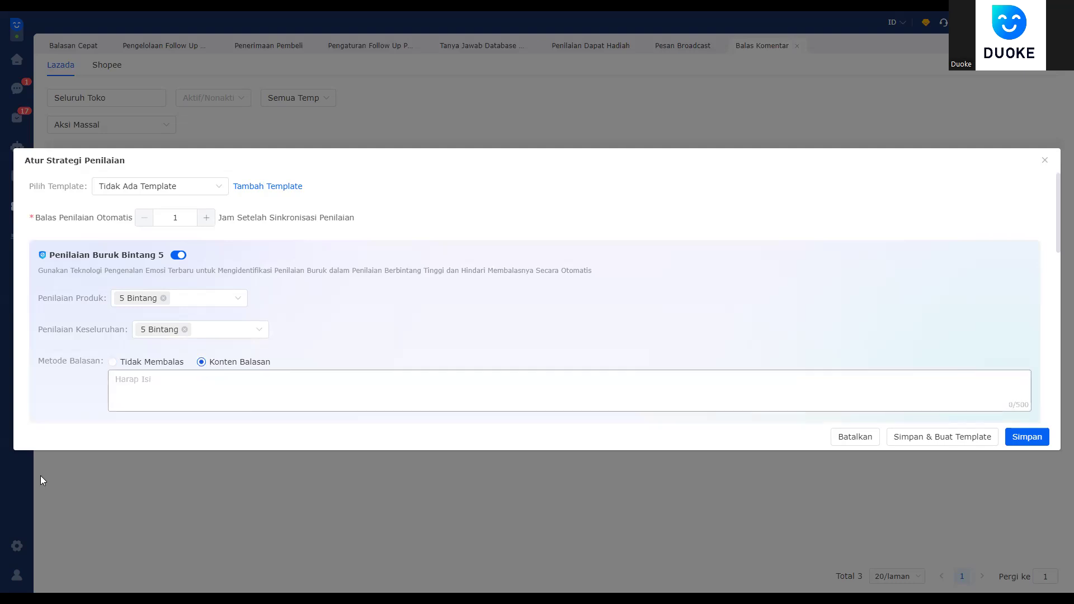
left_click(121, 363)
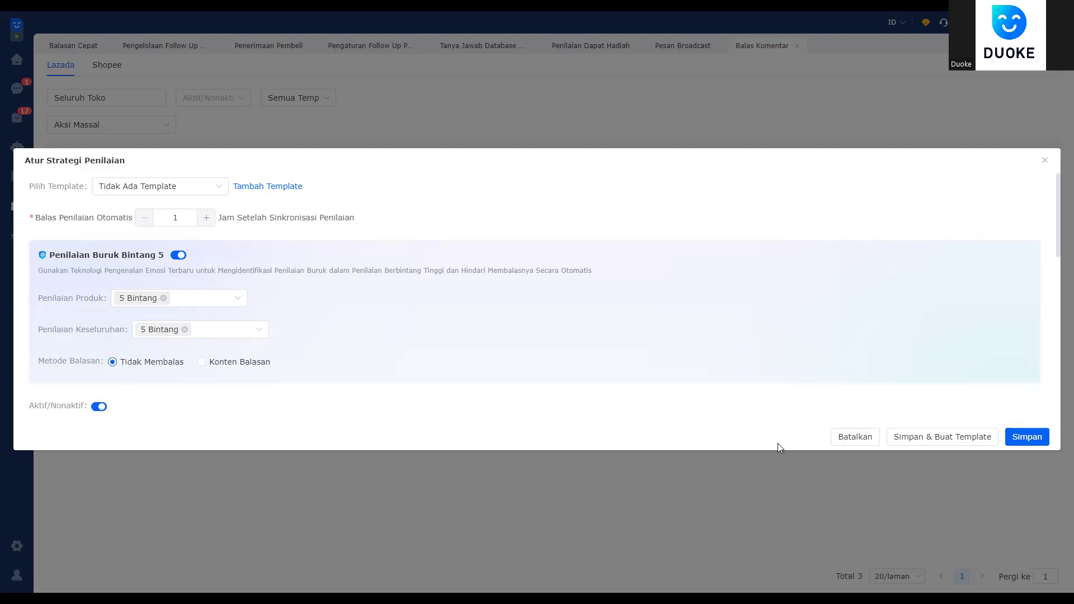
scroll(224, 399, "down", 2)
left_click(201, 250)
left_click(120, 250)
scroll(424, 329, "down", 5)
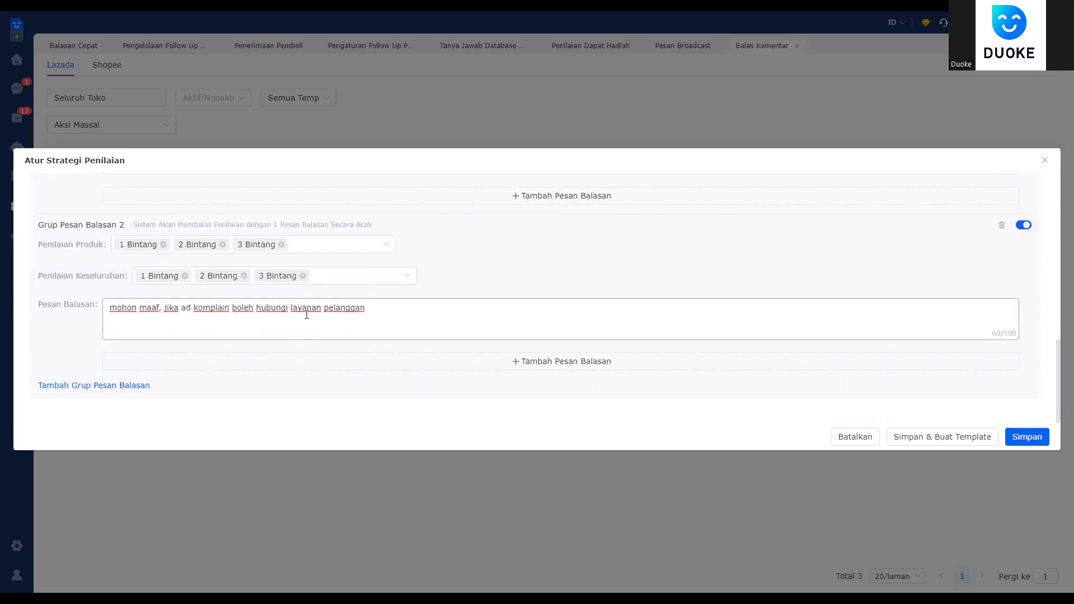
scroll(257, 338, "up", 5)
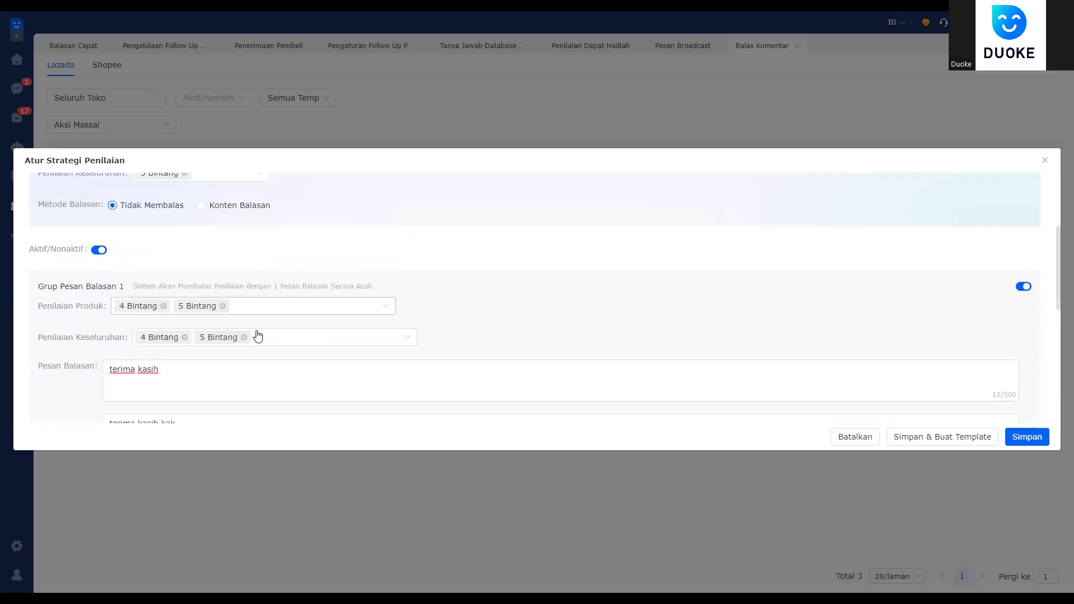
scroll(353, 355, "down", 5)
scroll(271, 343, "up", 6)
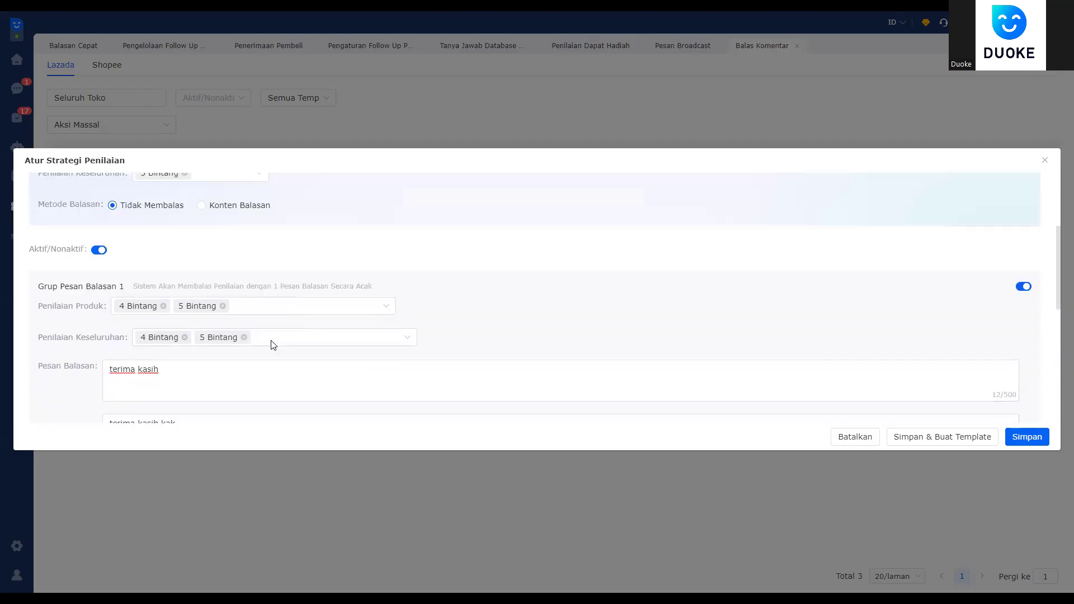
scroll(256, 330, "down", 2)
scroll(832, 326, "down", 4)
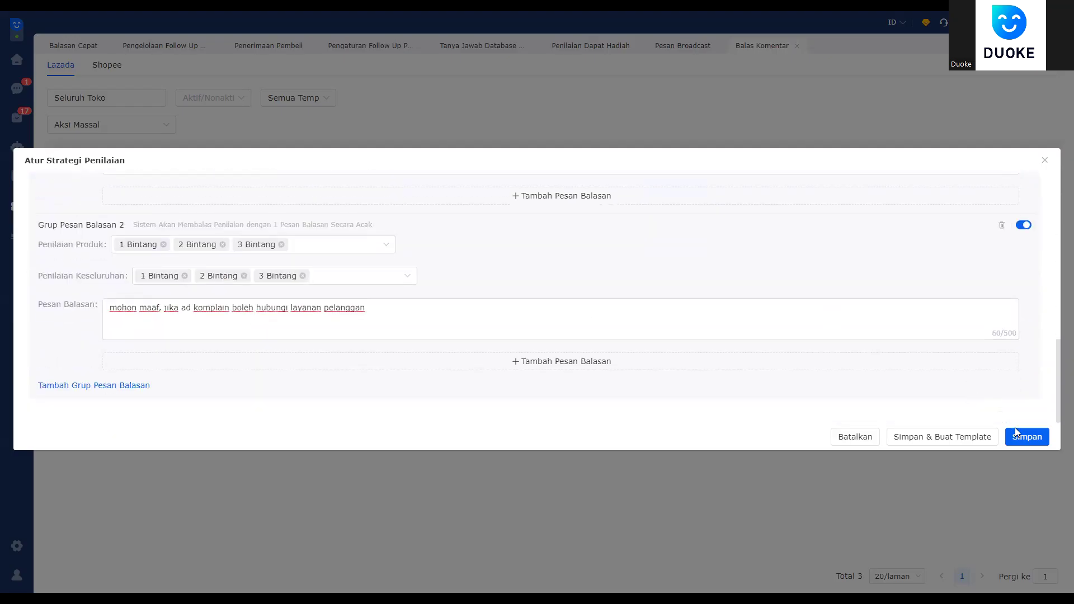
left_click(1026, 437)
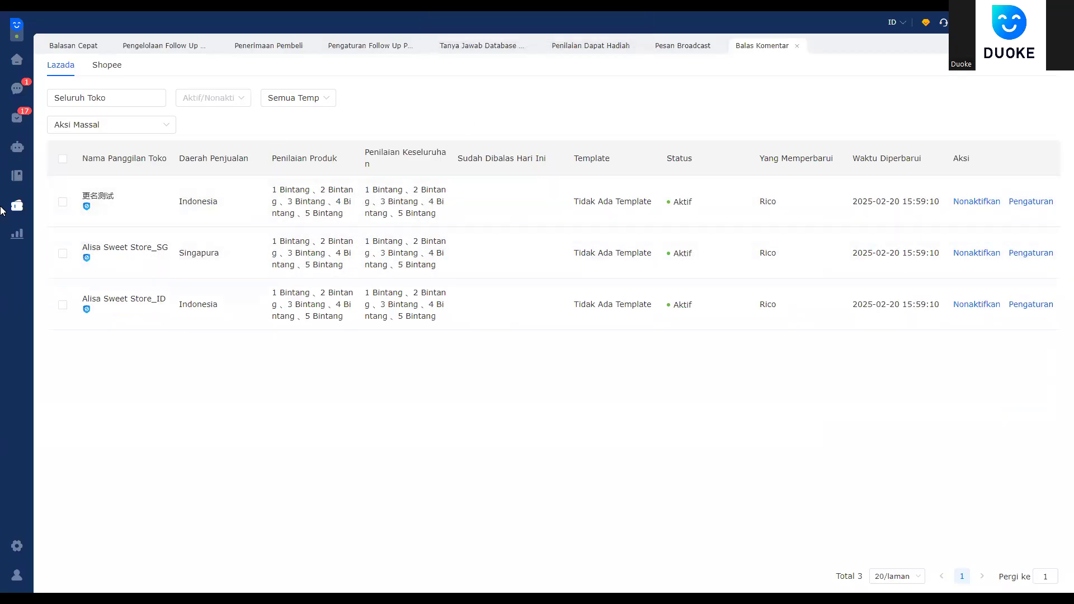
Step: Glance at the Shopee stores, return to Lazada, and go to Pengingat Hal Penting
left_click(105, 68)
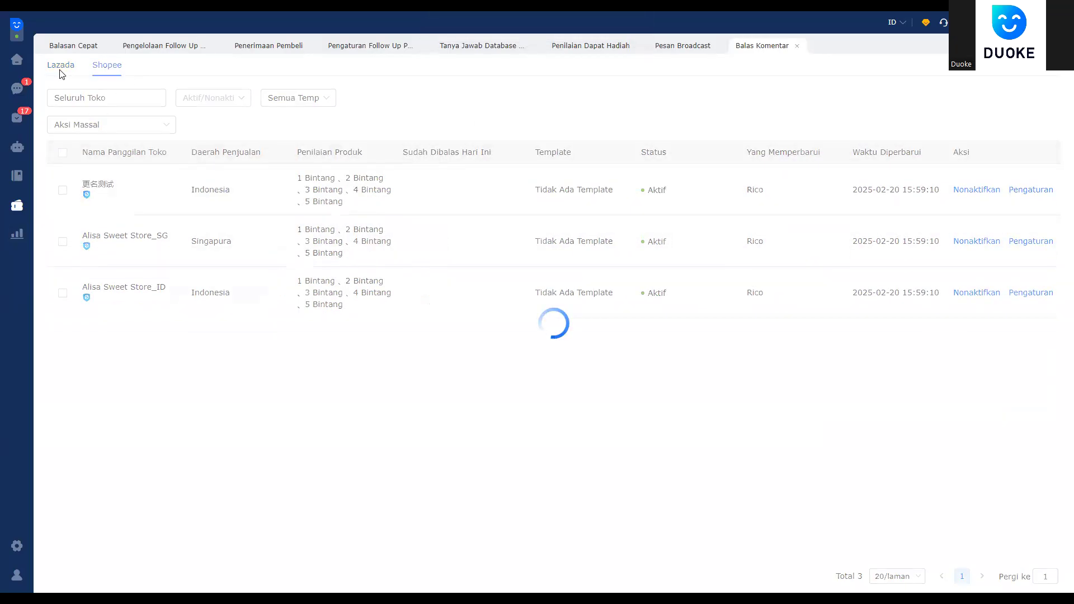
left_click(63, 73)
left_click(19, 217)
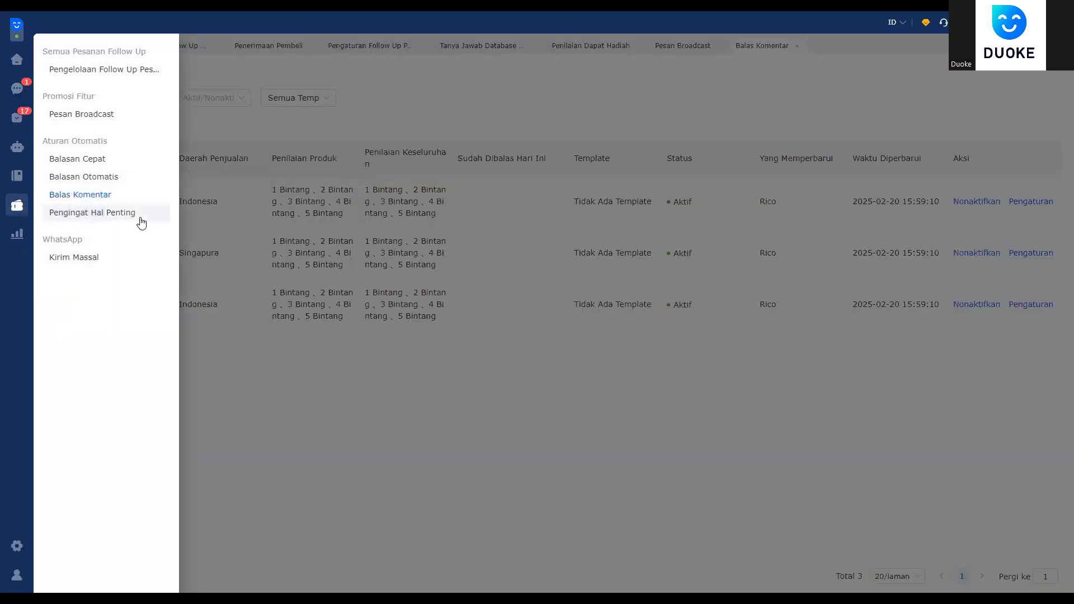
left_click(141, 216)
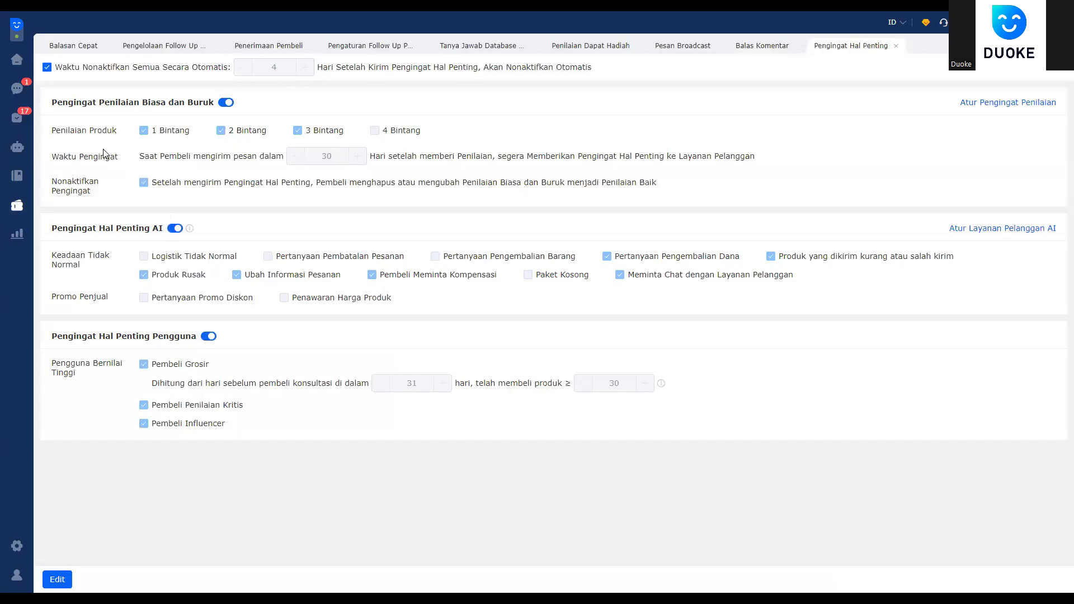
Step: Edit and save the Pengingat Hal Penting settings, then go to review management
left_click(50, 580)
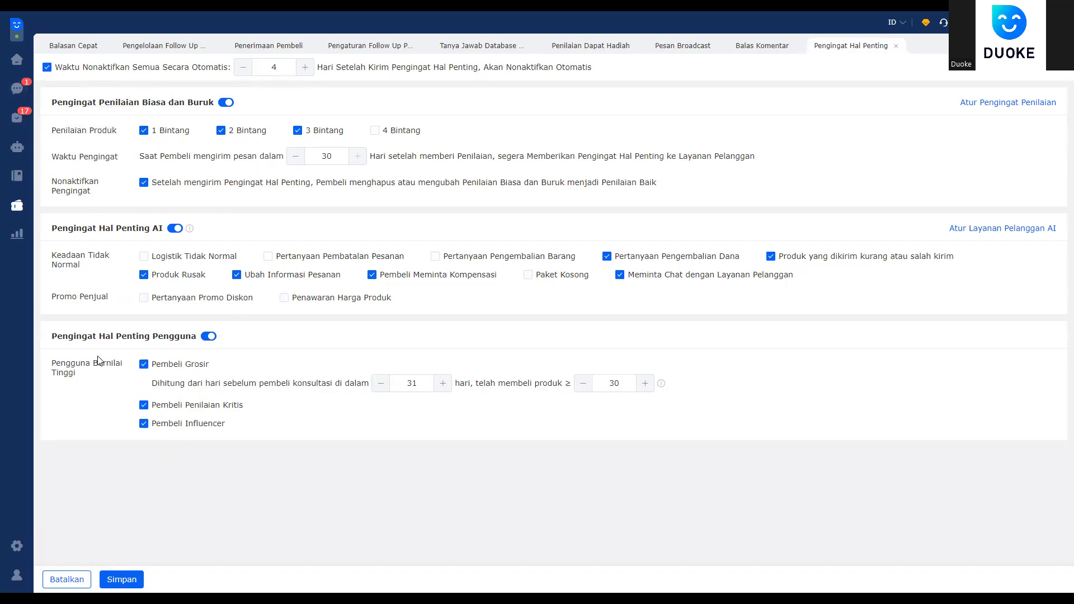
left_click(112, 578)
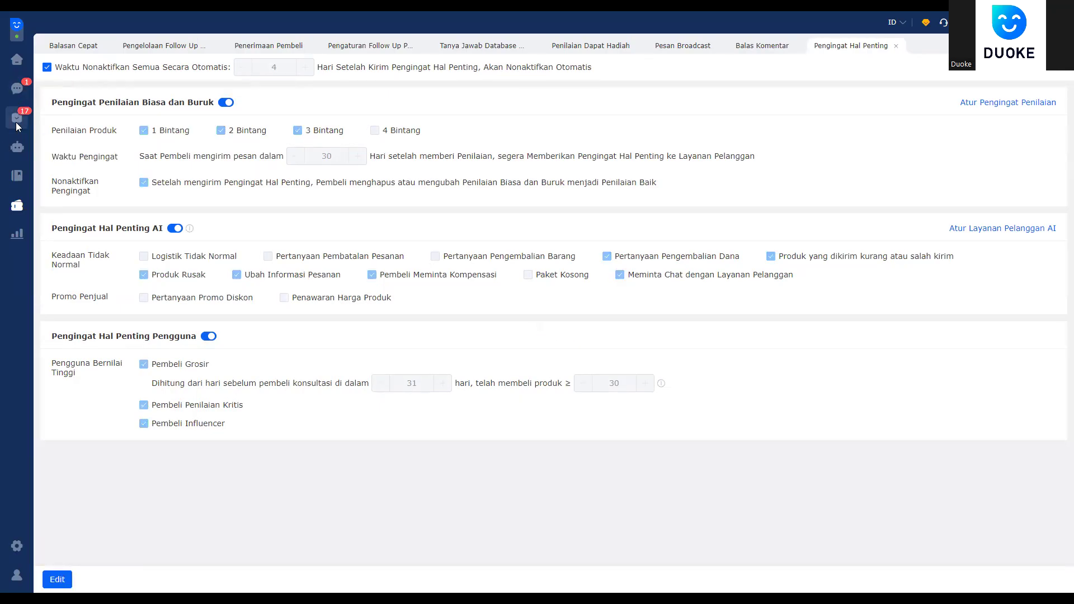
left_click(17, 119)
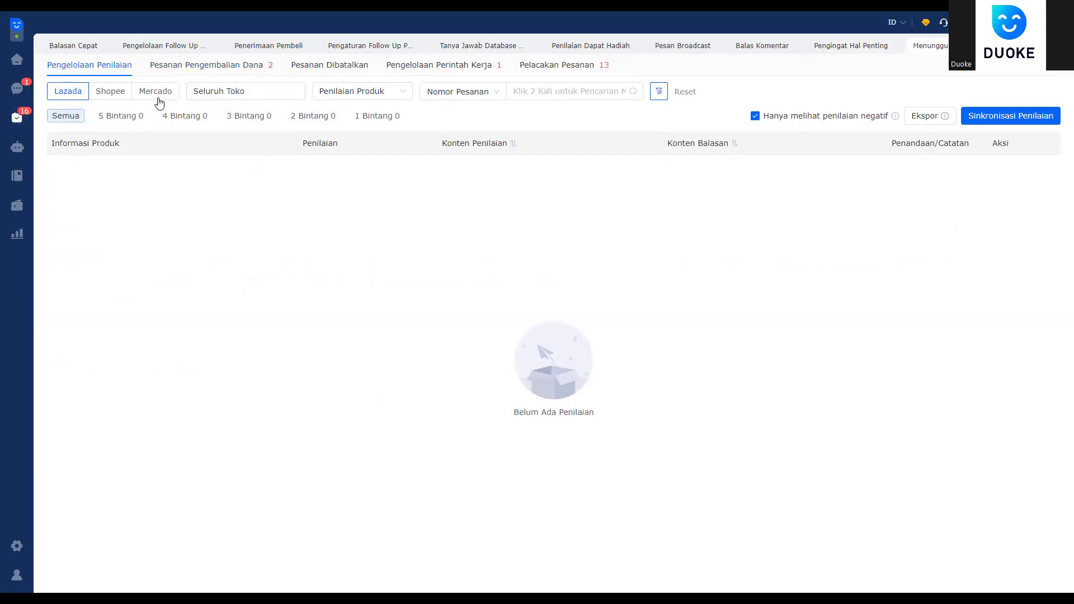
Step: Check the Pesanan Pengembalian Dana list, return to Pengelolaan Penilaian, then go to the Pesan inbox
left_click(162, 73)
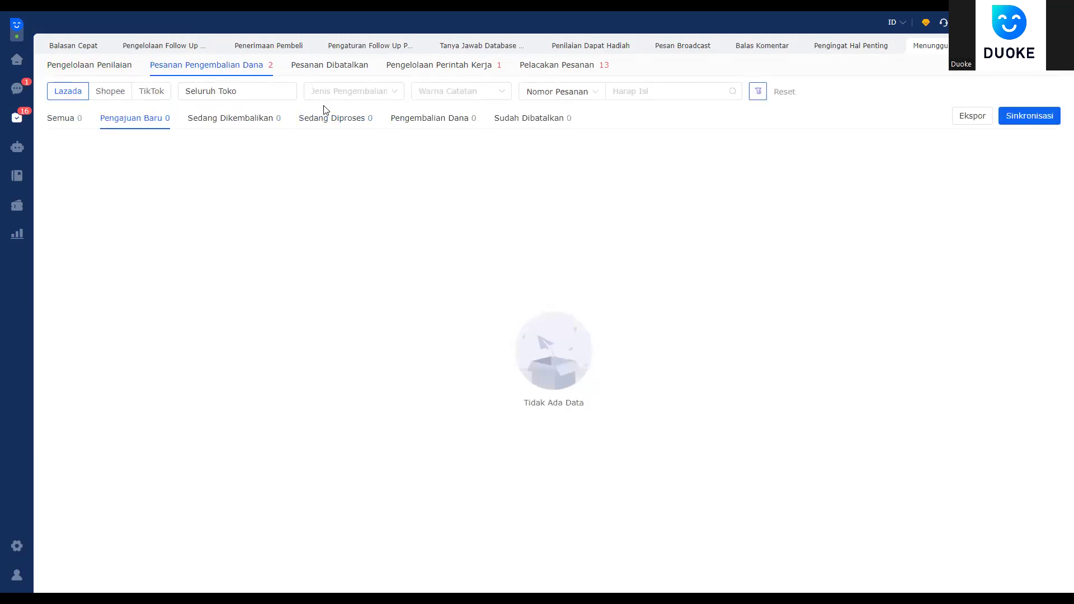
left_click(17, 117)
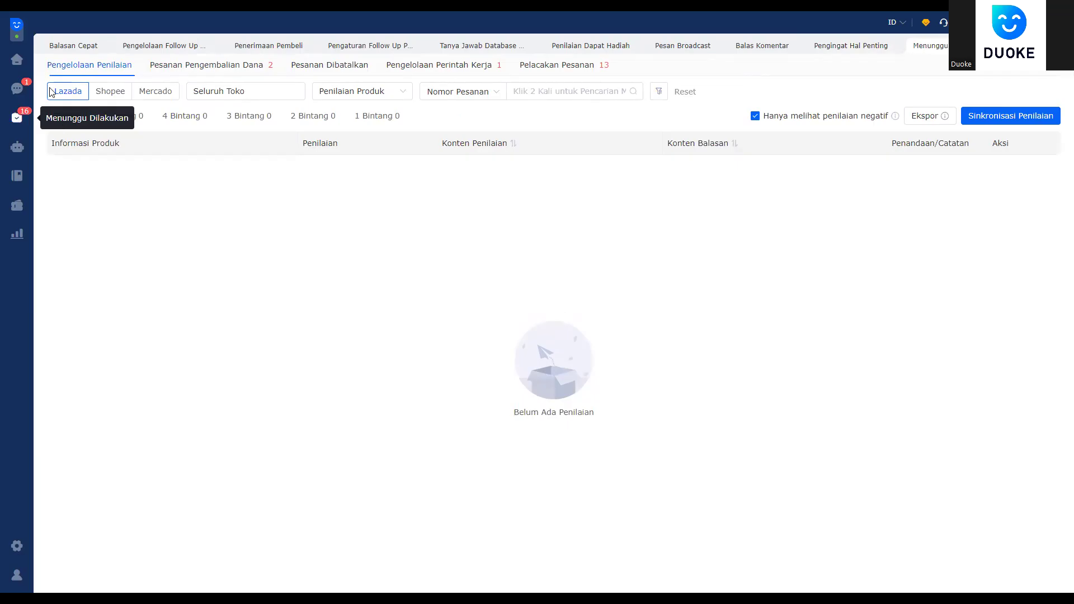
left_click(17, 89)
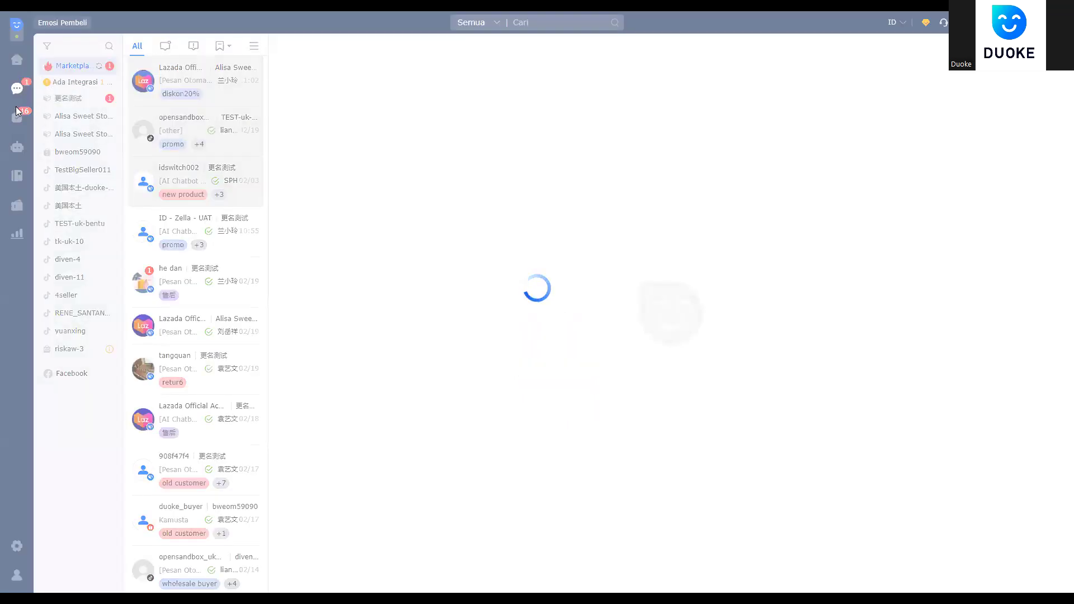